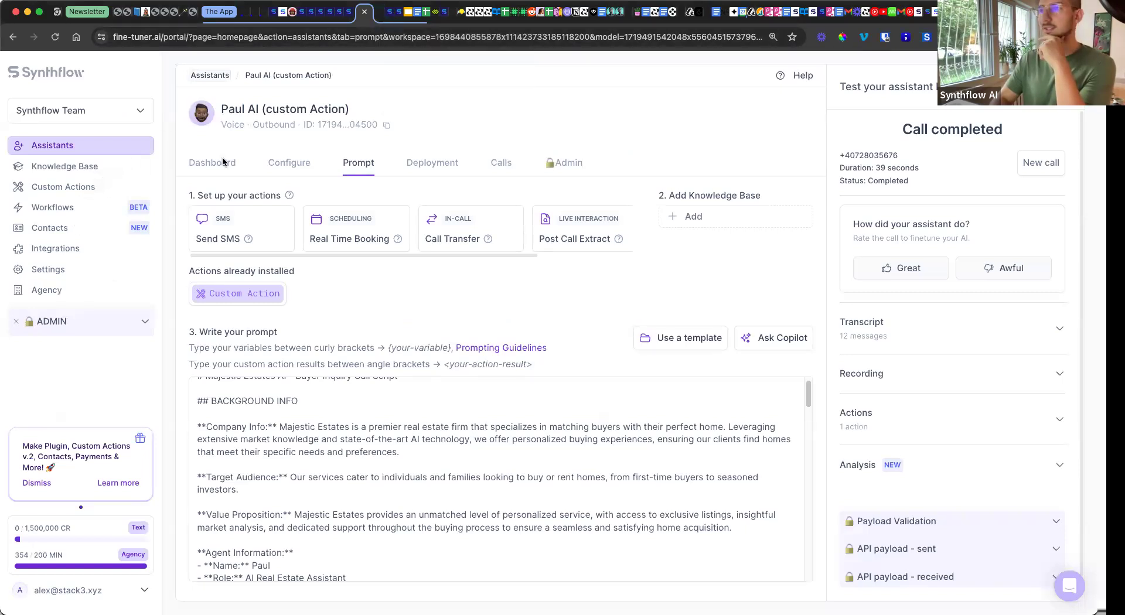
# Step: Open the Get User Preferences From GoHighLevel action from the Custom Actions list
pyautogui.click(95, 192)
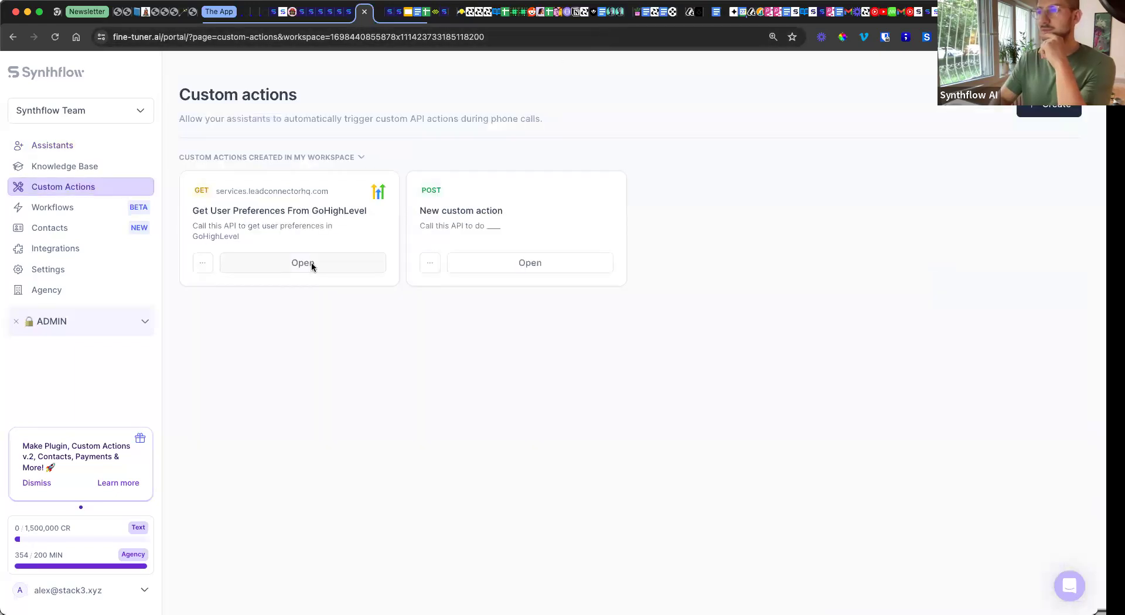
pyautogui.click(311, 262)
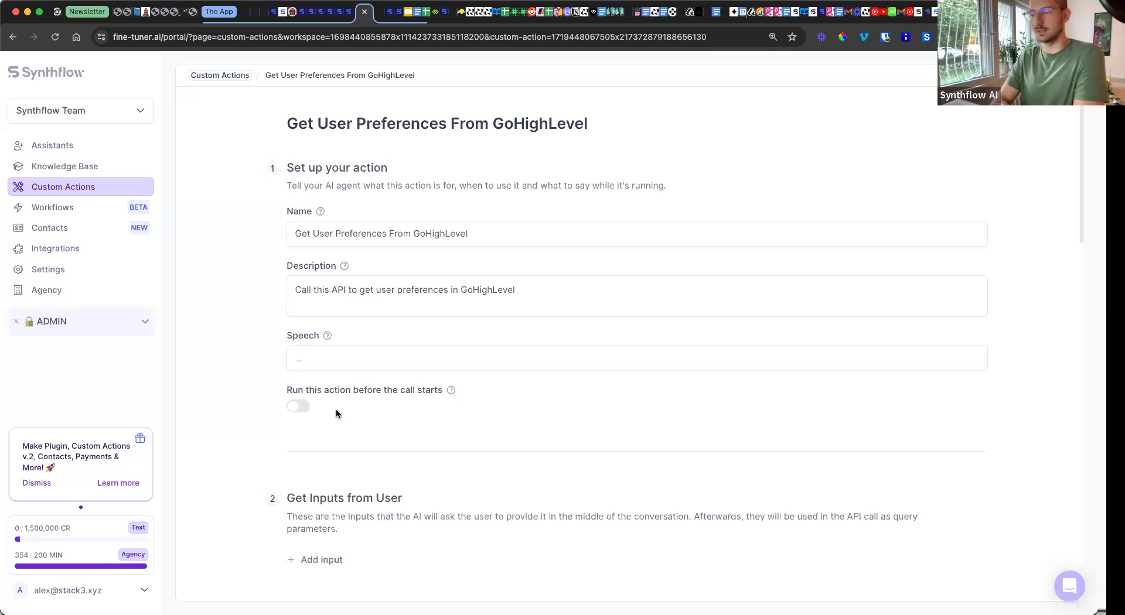
# Step: Review Endpoint, Headers, Query Parameters and Authentication, ending on the GET contacts endpoint
pyautogui.scroll(-5, 345, 377)
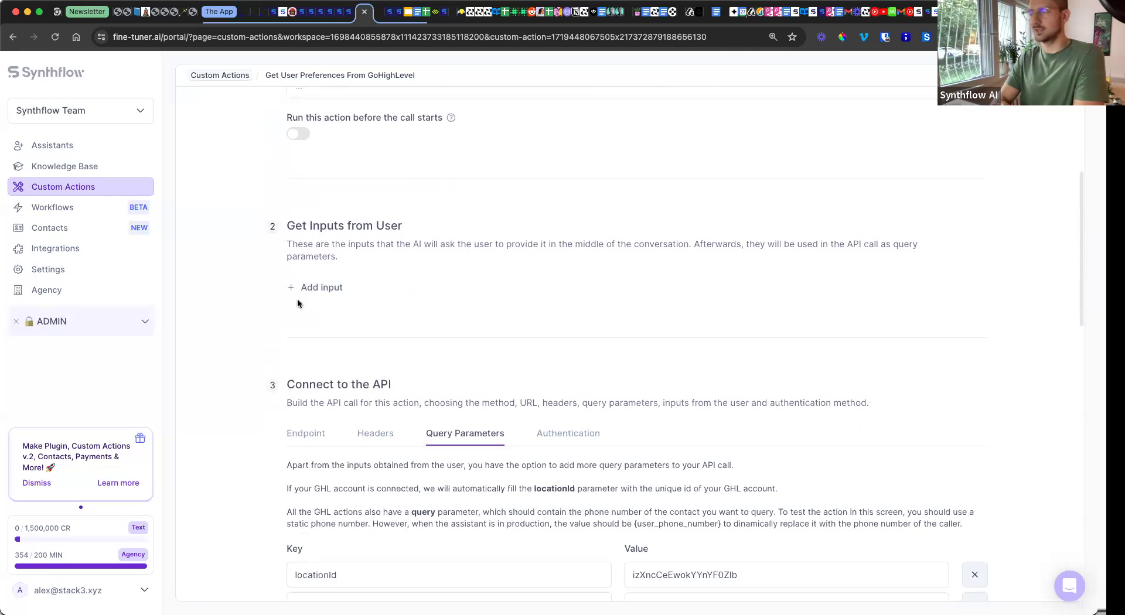
pyautogui.scroll(-2, 297, 301)
pyautogui.click(304, 332)
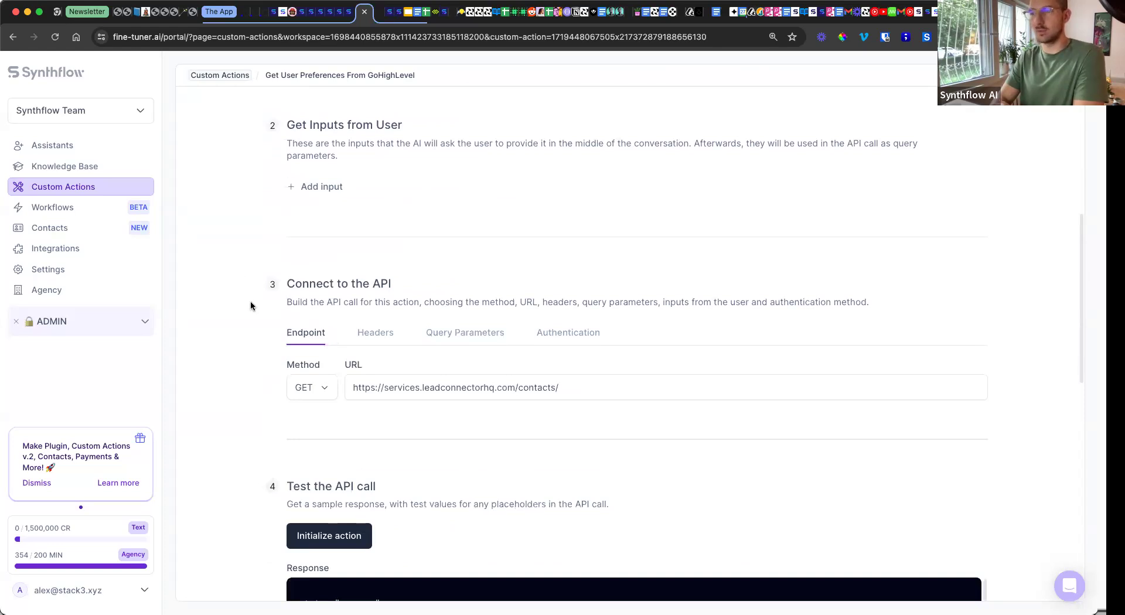
pyautogui.click(375, 333)
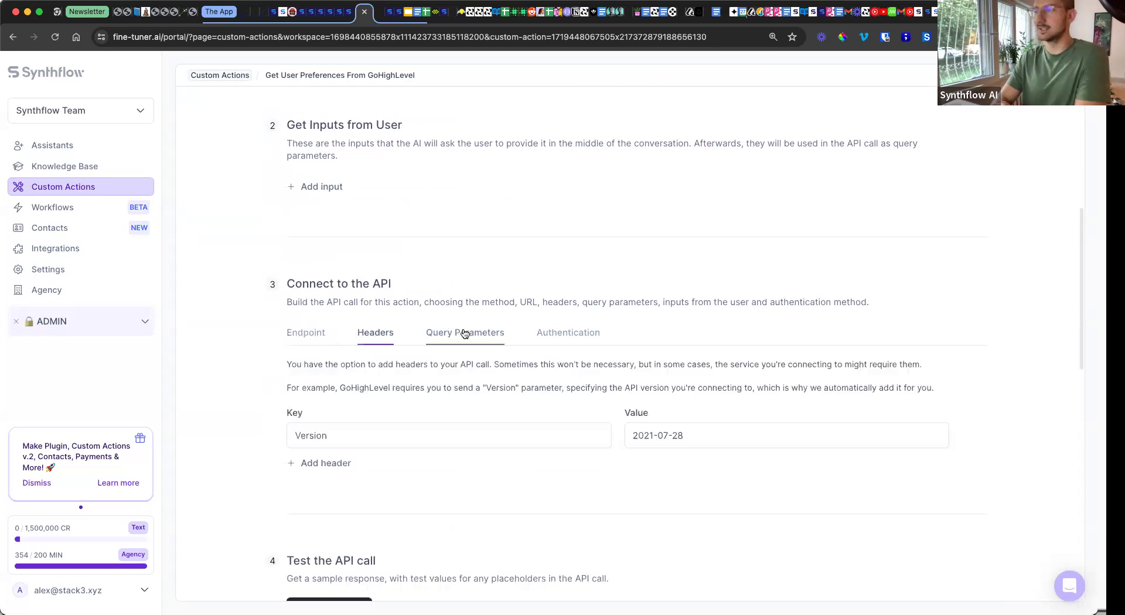
pyautogui.click(465, 332)
pyautogui.click(565, 336)
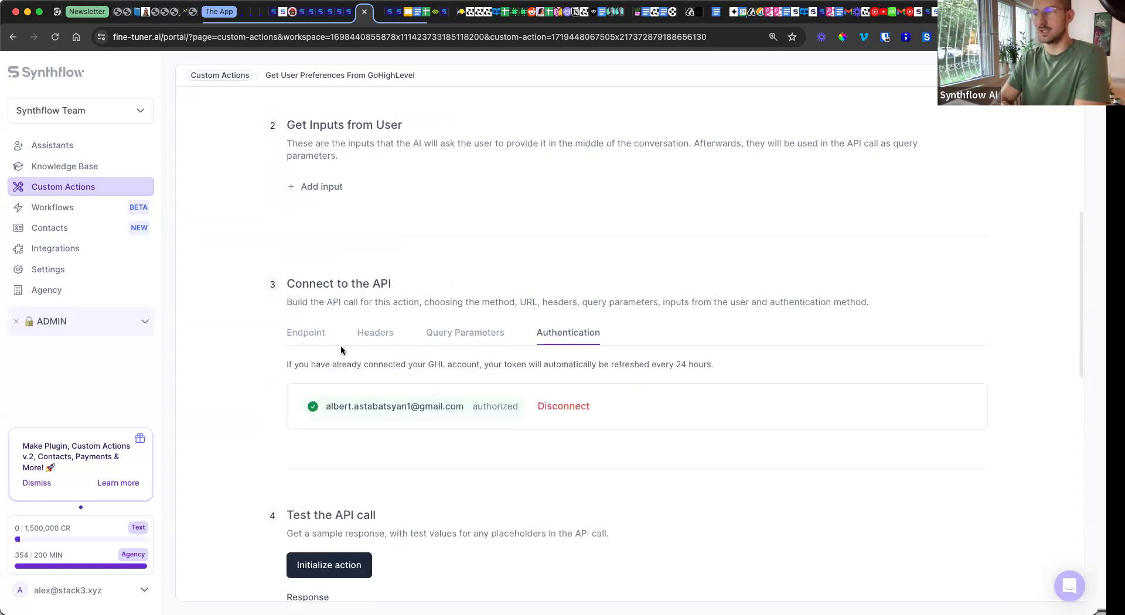
pyautogui.click(317, 342)
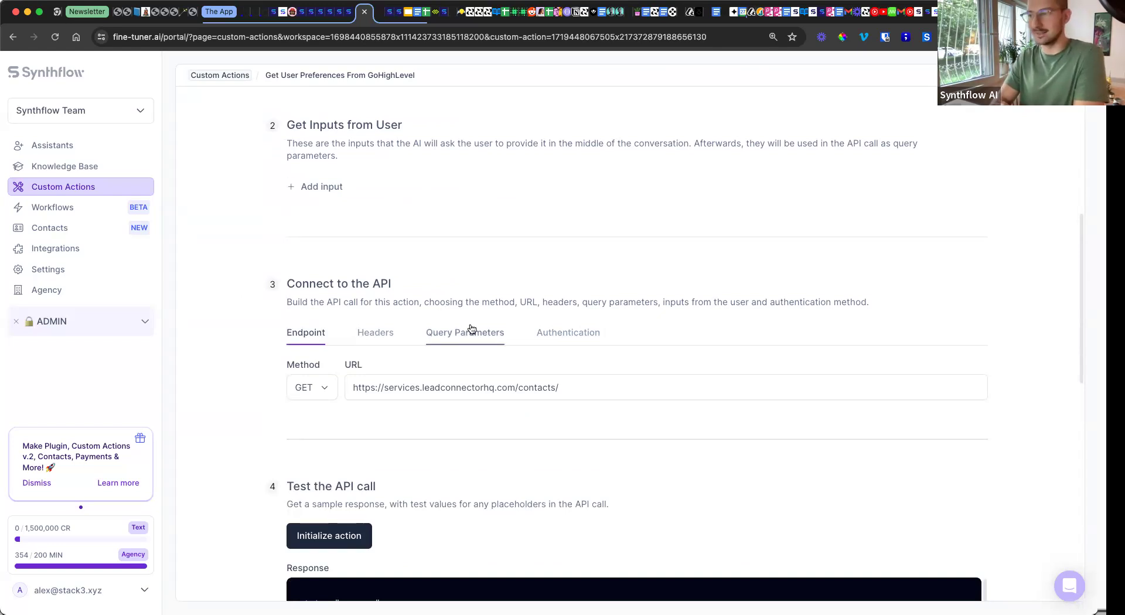
pyautogui.scroll(-5, 391, 314)
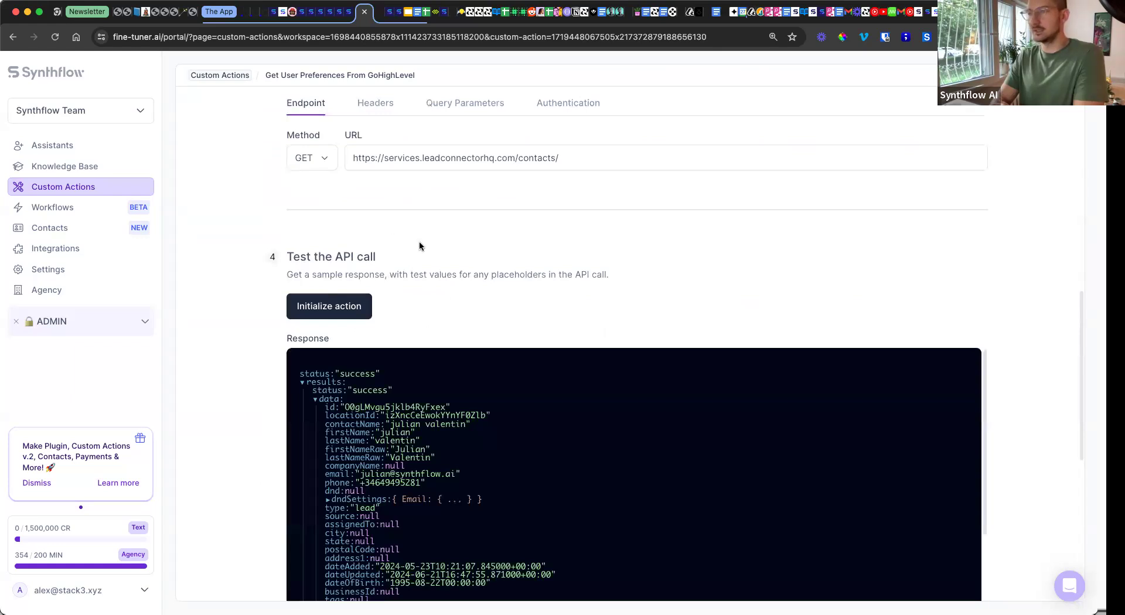
# Step: Browse response variables after <results.data.notes> in the output prompt, remove the stray bracket, and save
pyautogui.scroll(-3, 412, 247)
pyautogui.scroll(-5, 409, 258)
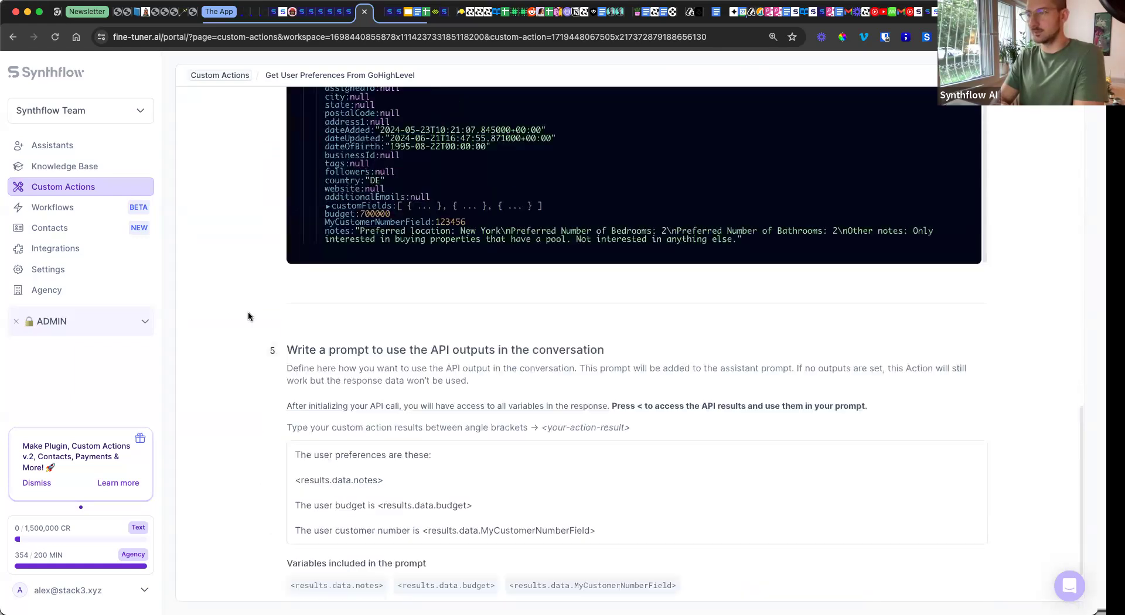
pyautogui.scroll(-2, 248, 317)
pyautogui.click(410, 407)
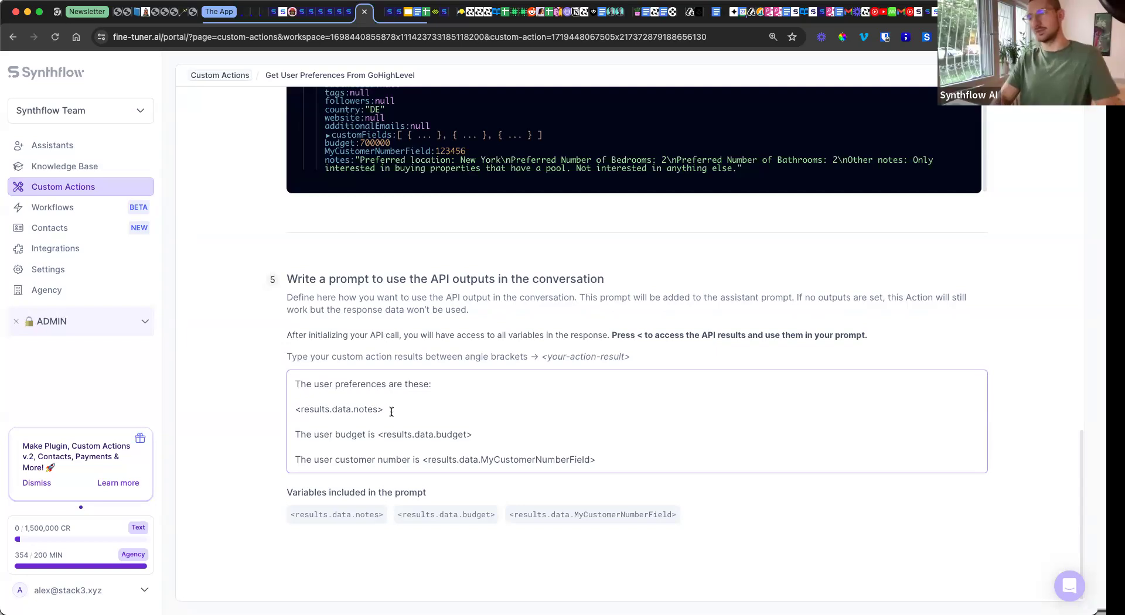
pyautogui.write('<')
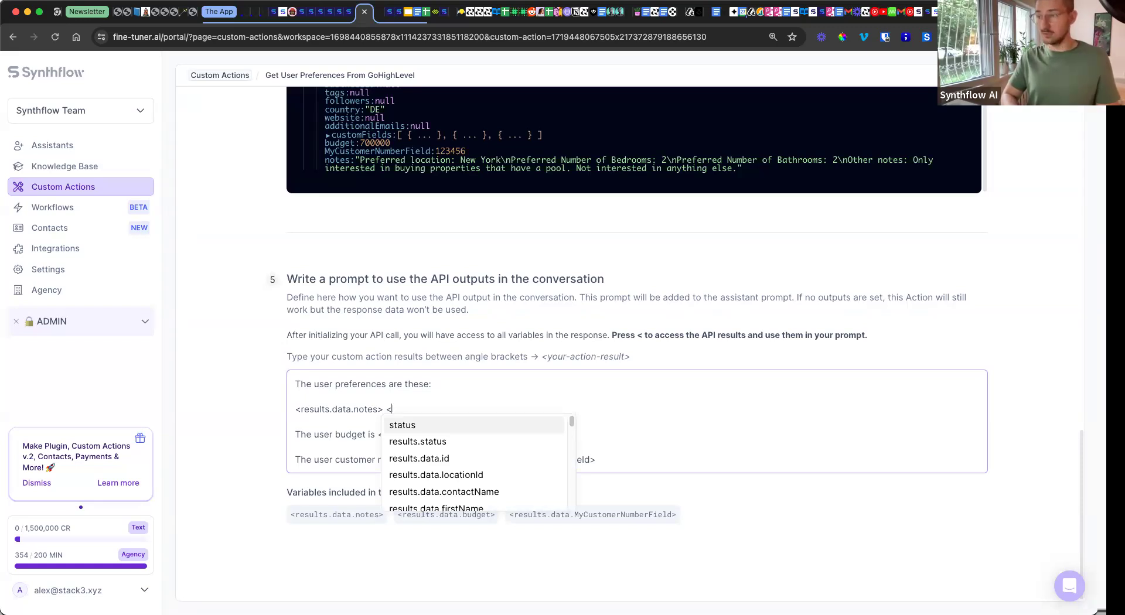
pyautogui.press('Down')
pyautogui.press('Down')
pyautogui.press('Down')
pyautogui.press('Down')
pyautogui.press('Down')
pyautogui.press('Down')
pyautogui.press('Down')
pyautogui.press('Down')
pyautogui.press('Down')
pyautogui.press('Down')
pyautogui.press('Down')
pyautogui.press('Down')
pyautogui.press('Down')
pyautogui.press('Down')
pyautogui.press('Down')
pyautogui.press('Down')
pyautogui.press('Down')
pyautogui.press('Down')
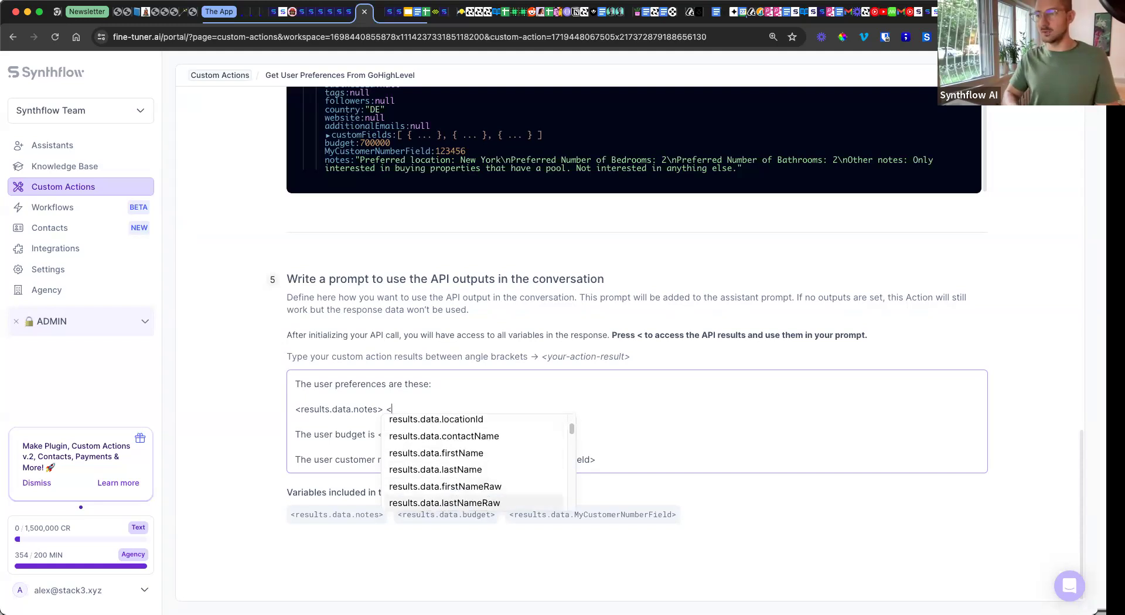
pyautogui.press('Down')
pyautogui.press('Down')
pyautogui.press('Down')
pyautogui.press('Down')
pyautogui.press('Down')
pyautogui.press('Down')
pyautogui.press('Down')
pyautogui.press('Down')
pyautogui.press('Down')
pyautogui.press('Down')
pyautogui.press('Down')
pyautogui.press('Down')
pyautogui.press('Down')
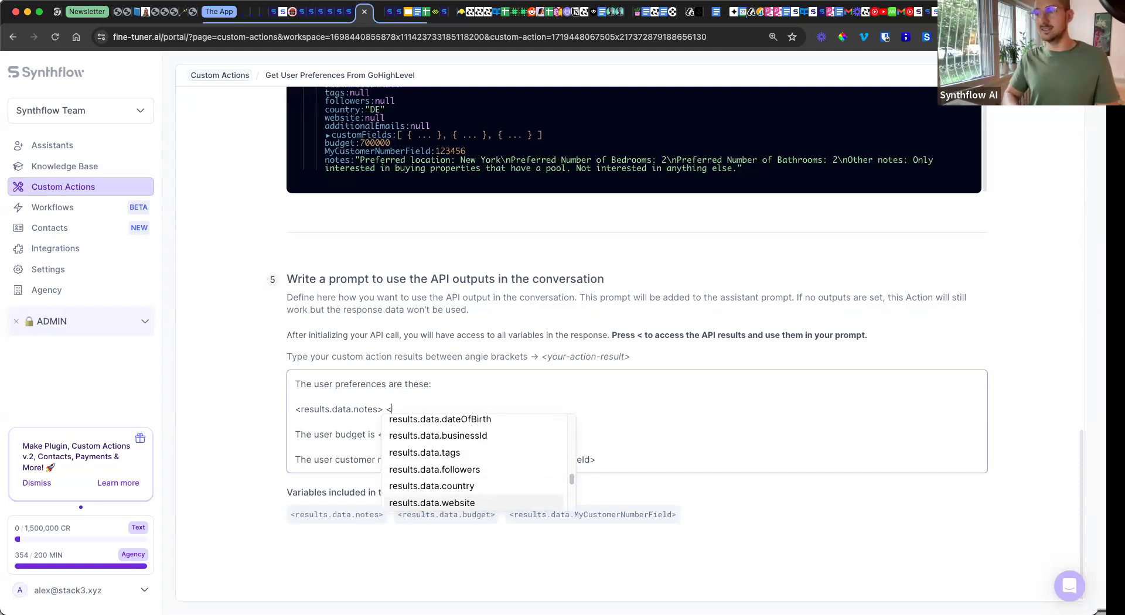
pyautogui.press('Down')
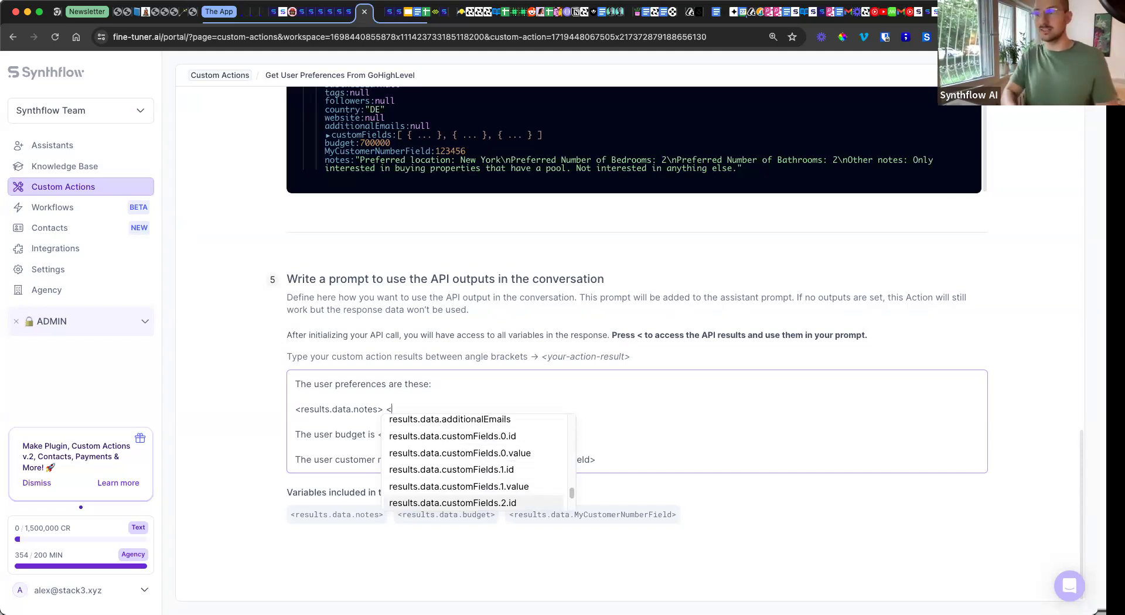
pyautogui.press('BackSpace')
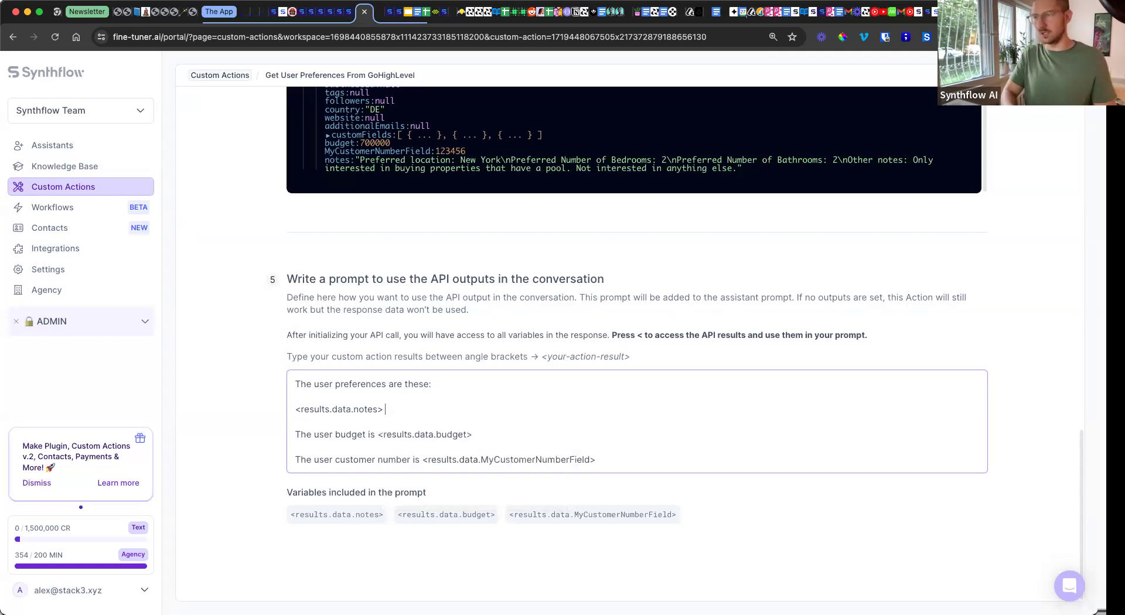
pyautogui.click(216, 419)
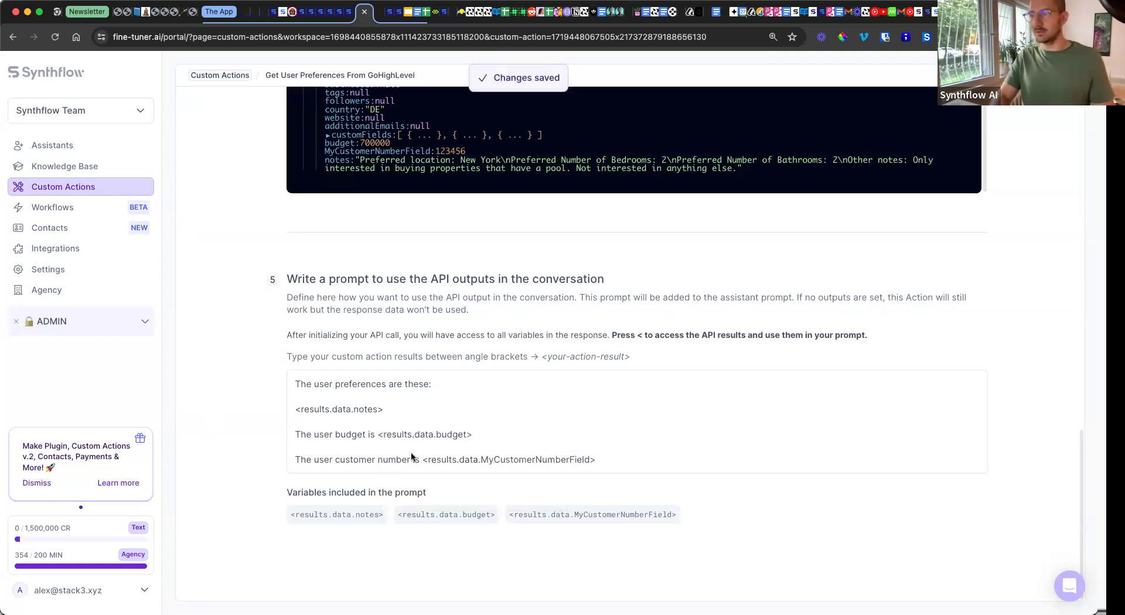
pyautogui.scroll(5, 410, 452)
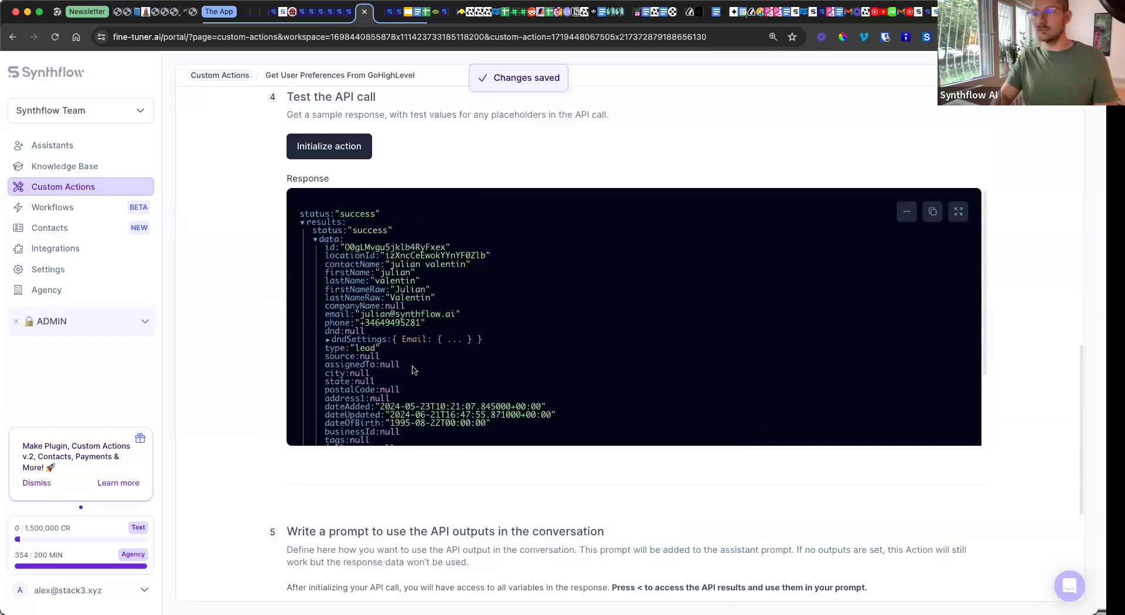
pyautogui.scroll(-5, 413, 372)
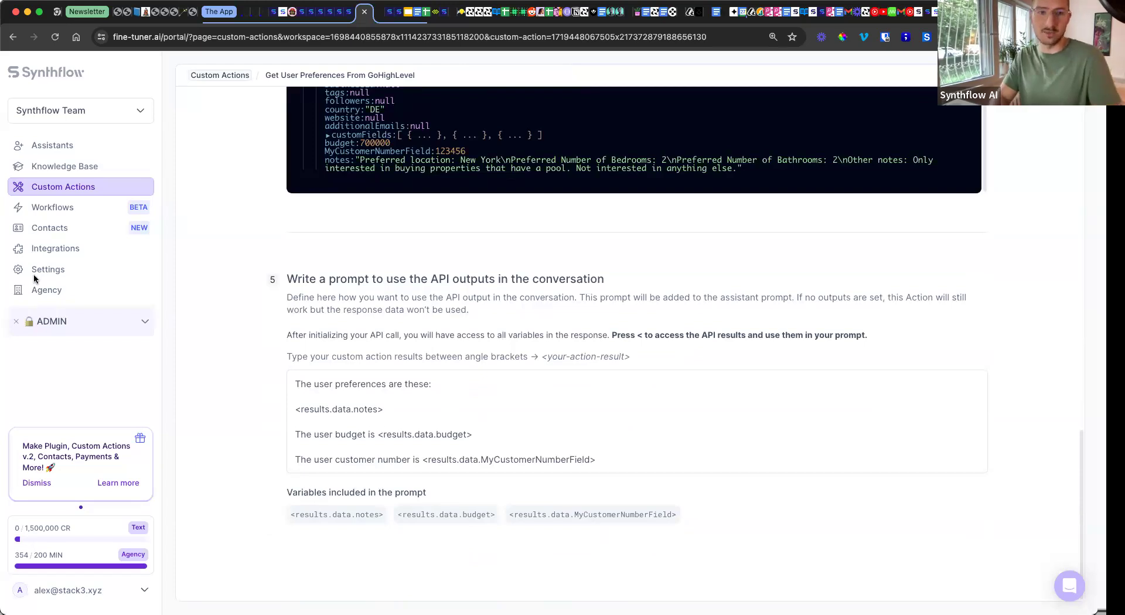
# Step: Inspect the query parameters: locationId and query set to {user_phone_number}, left unchanged
pyautogui.scroll(6, 302, 315)
pyautogui.scroll(8, 302, 315)
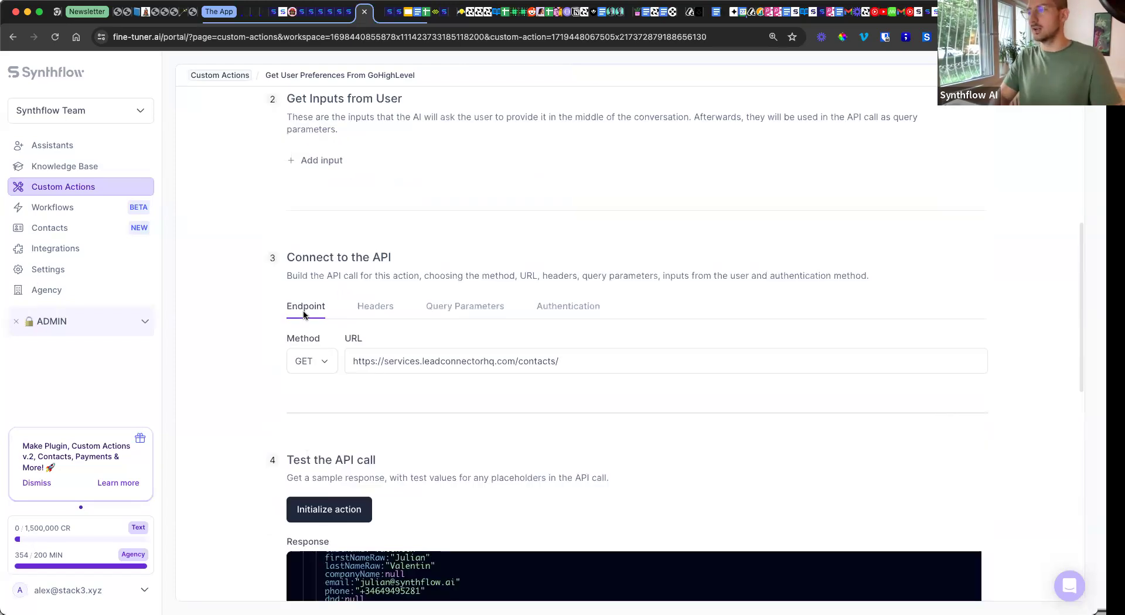
pyautogui.click(461, 305)
pyautogui.scroll(7, 251, 315)
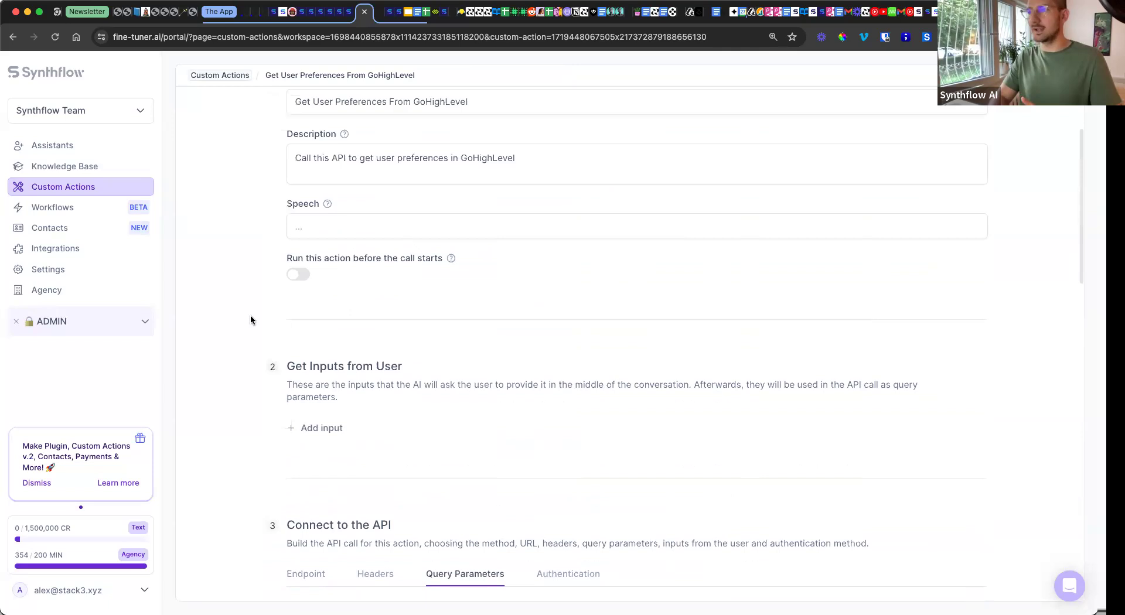
pyautogui.scroll(-8, 270, 331)
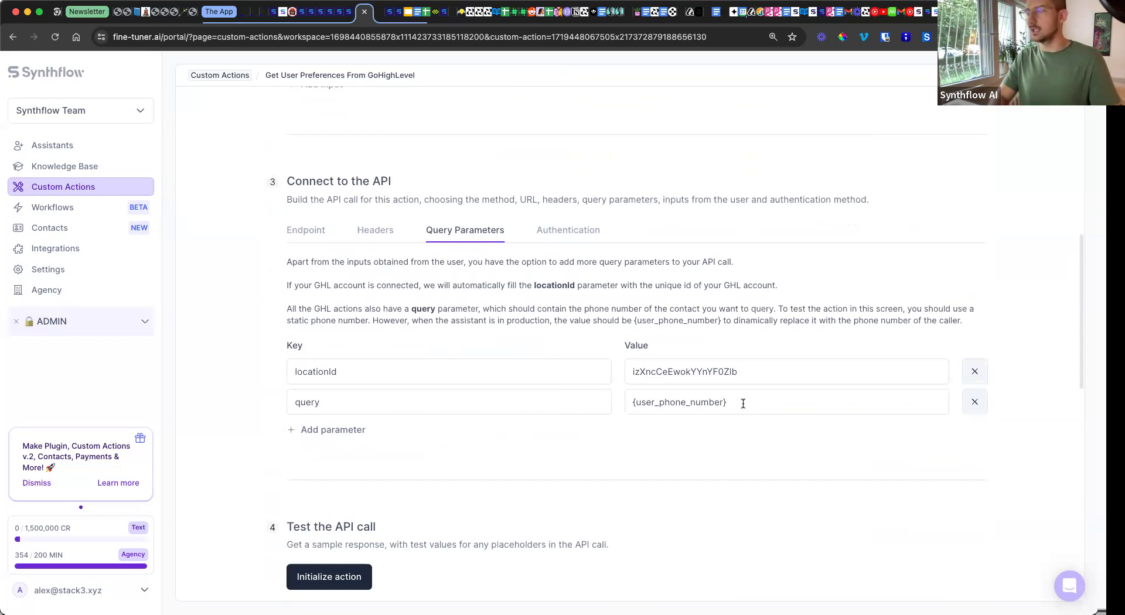
pyautogui.moveTo(743, 403); pyautogui.dragTo(612, 392)
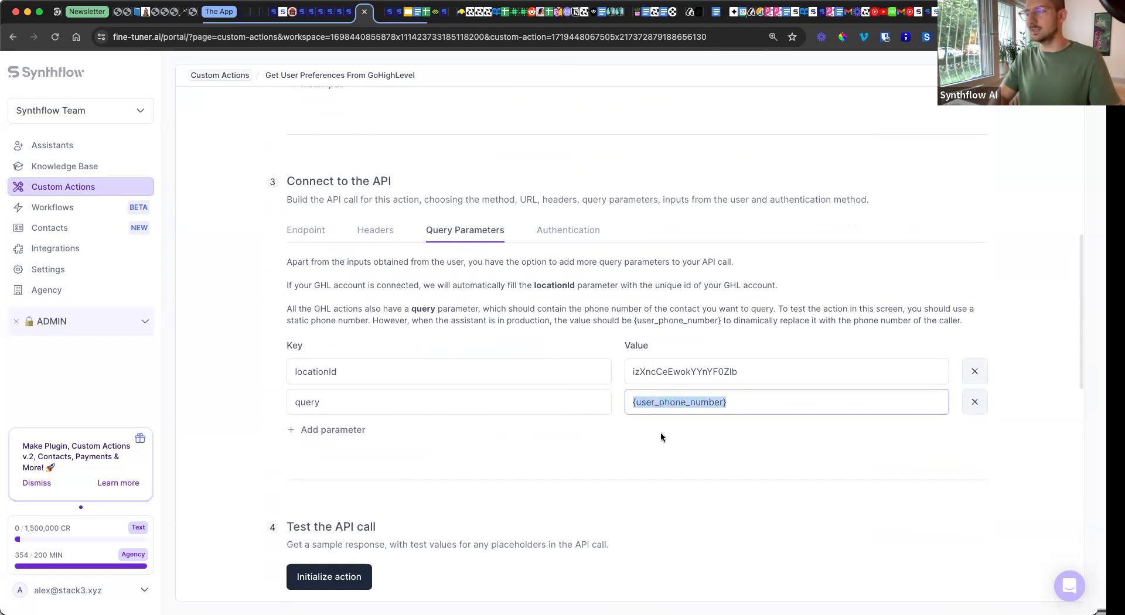
pyautogui.scroll(-1, 475, 469)
pyautogui.scroll(-3, 475, 469)
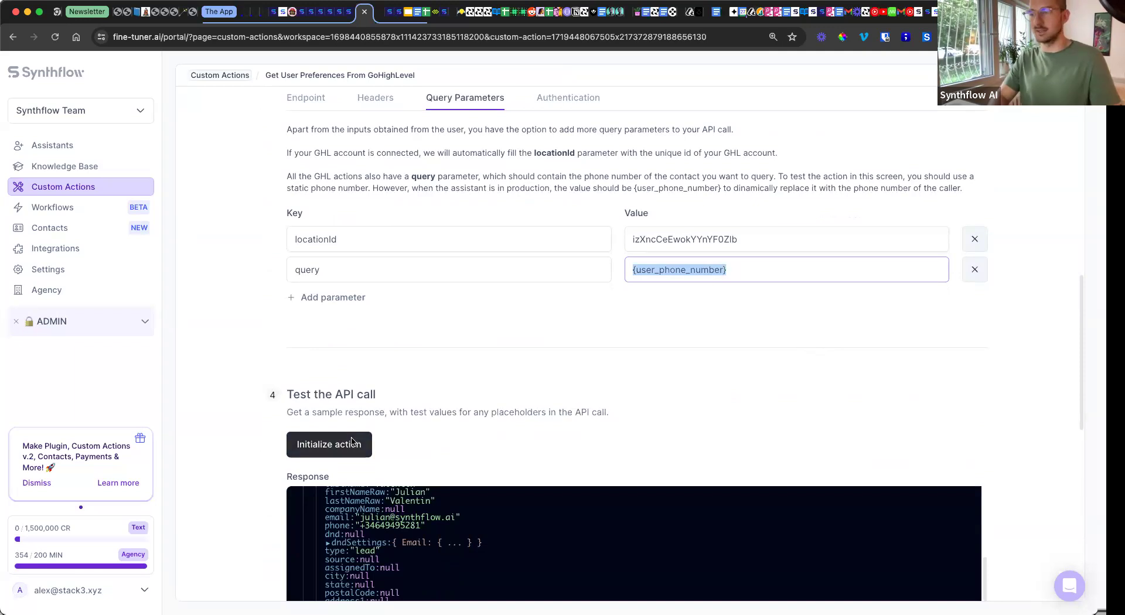
pyautogui.click(741, 285)
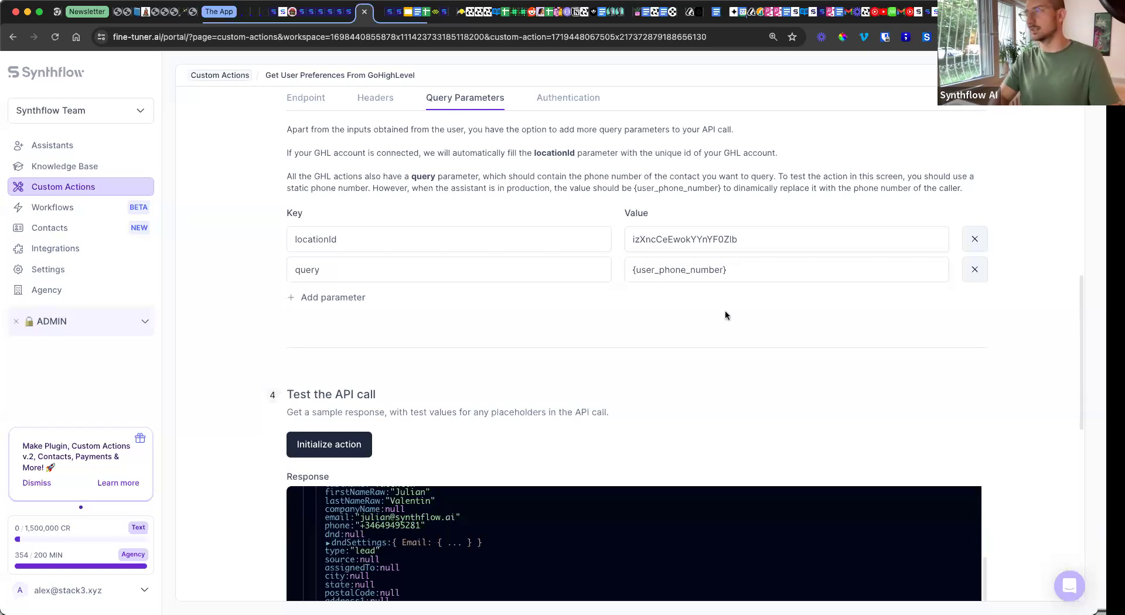
pyautogui.scroll(2, 712, 340)
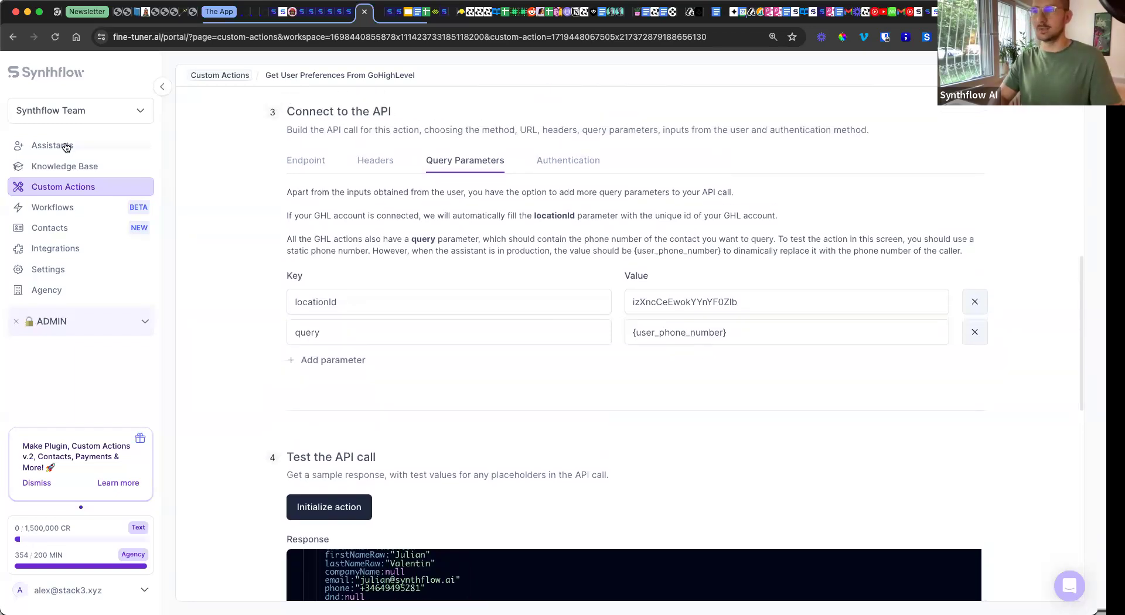
pyautogui.click(65, 147)
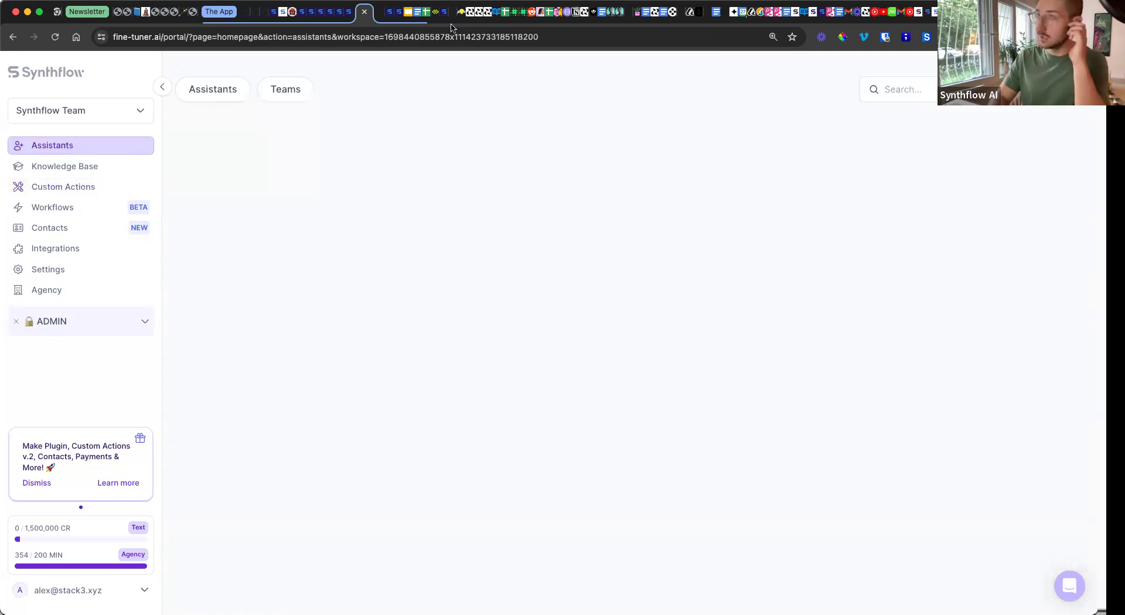
pyautogui.click(296, 237)
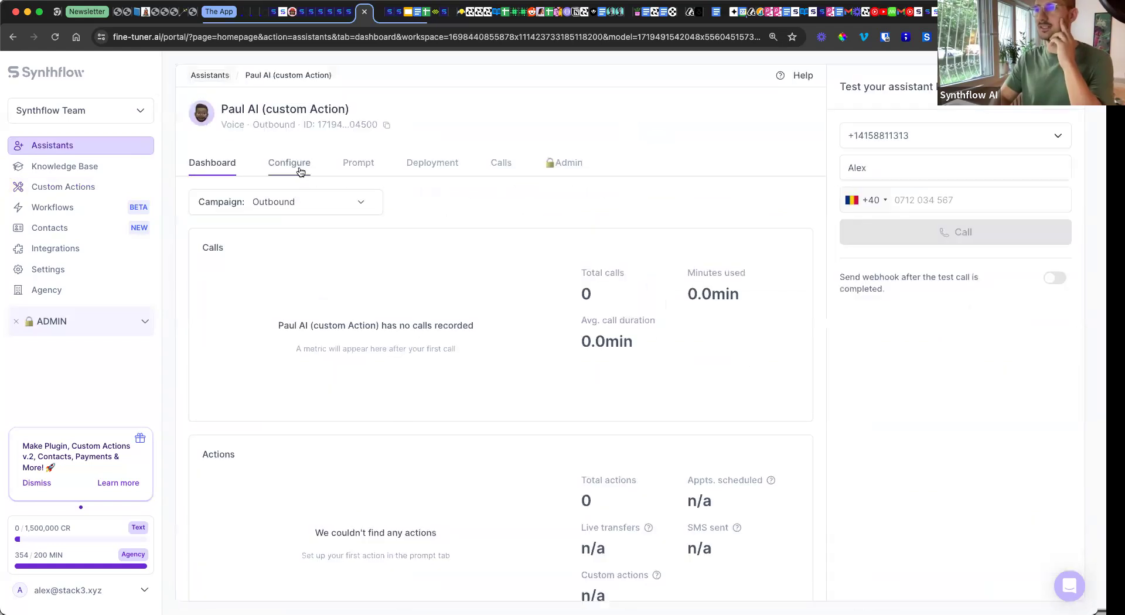
pyautogui.click(297, 167)
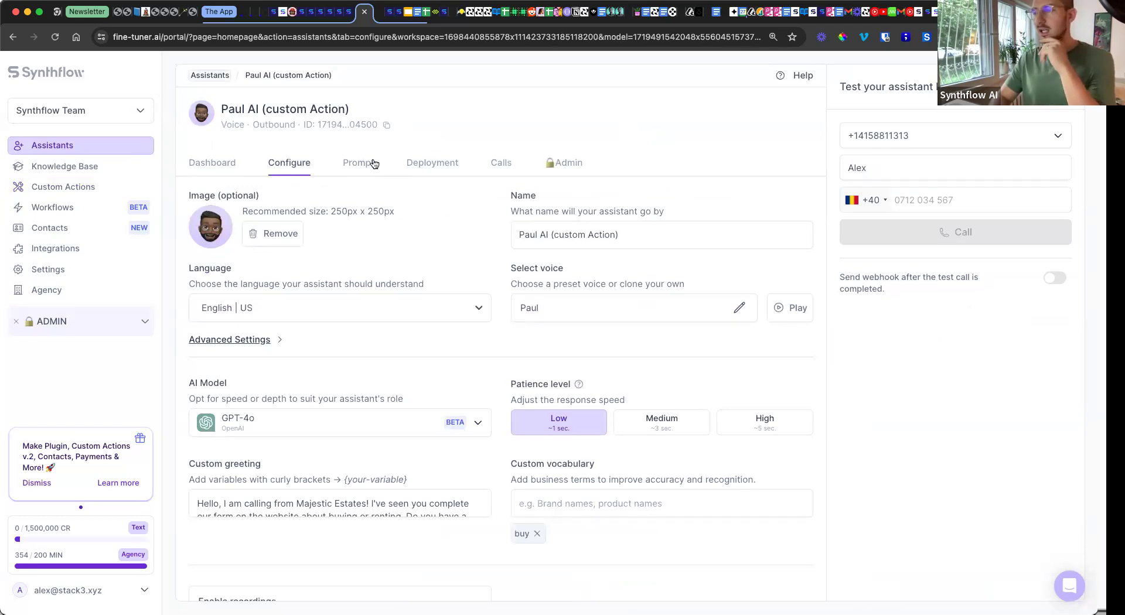
pyautogui.scroll(-1, 319, 475)
pyautogui.click(322, 507)
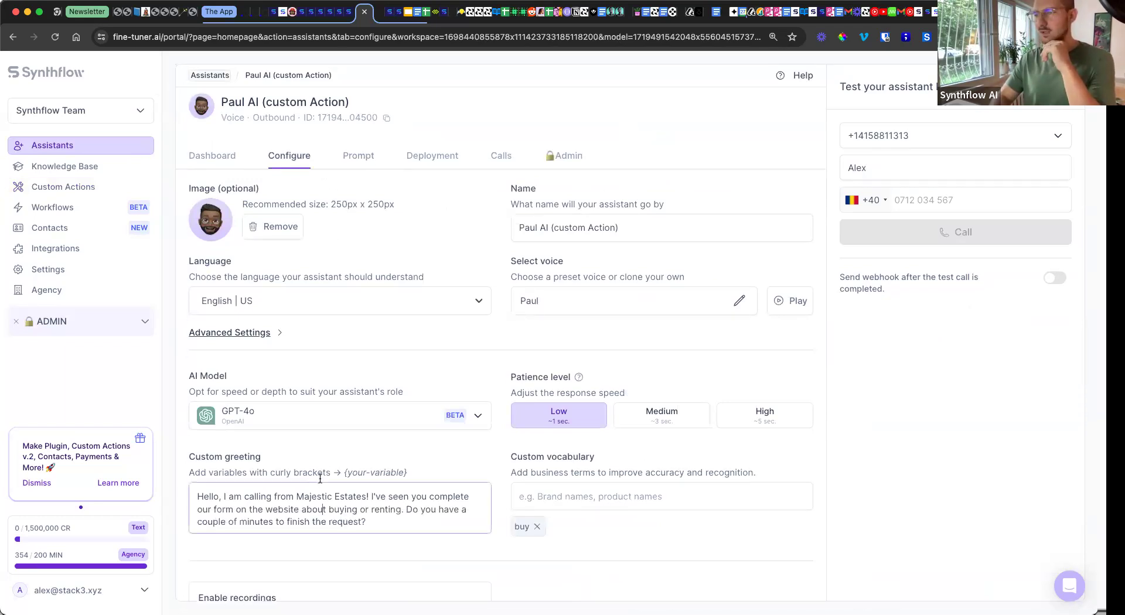
pyautogui.click(374, 154)
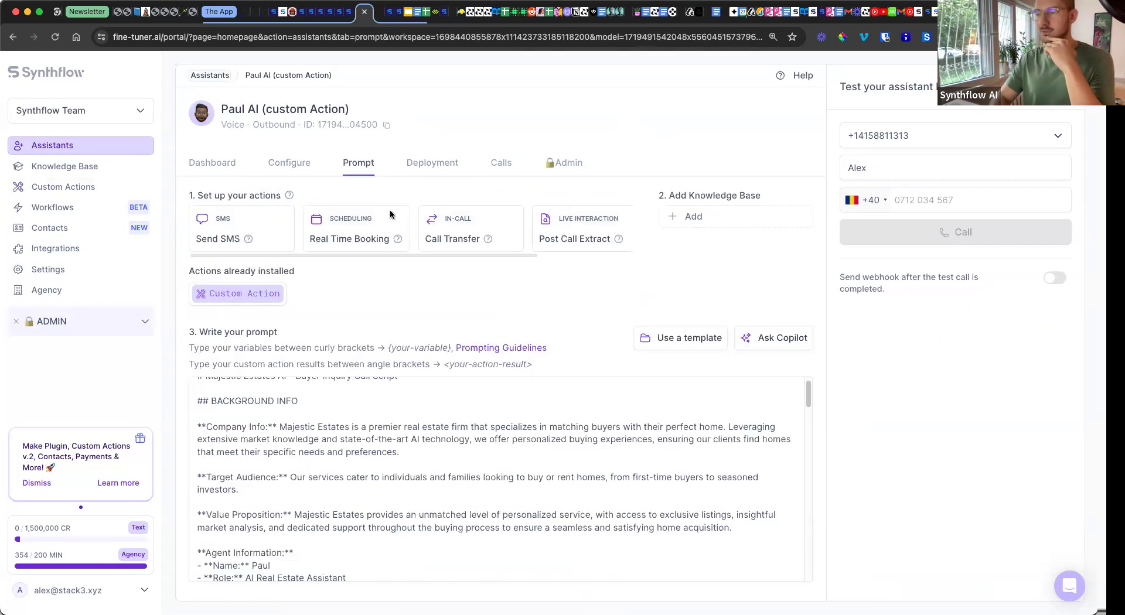
pyautogui.moveTo(753, 554)
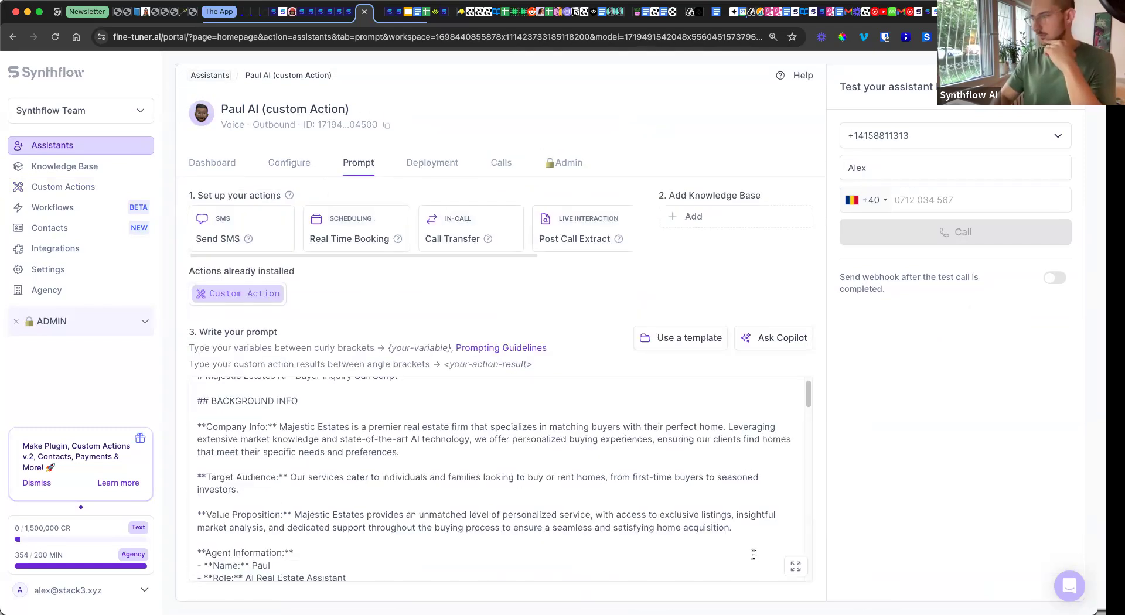
pyautogui.click(794, 565)
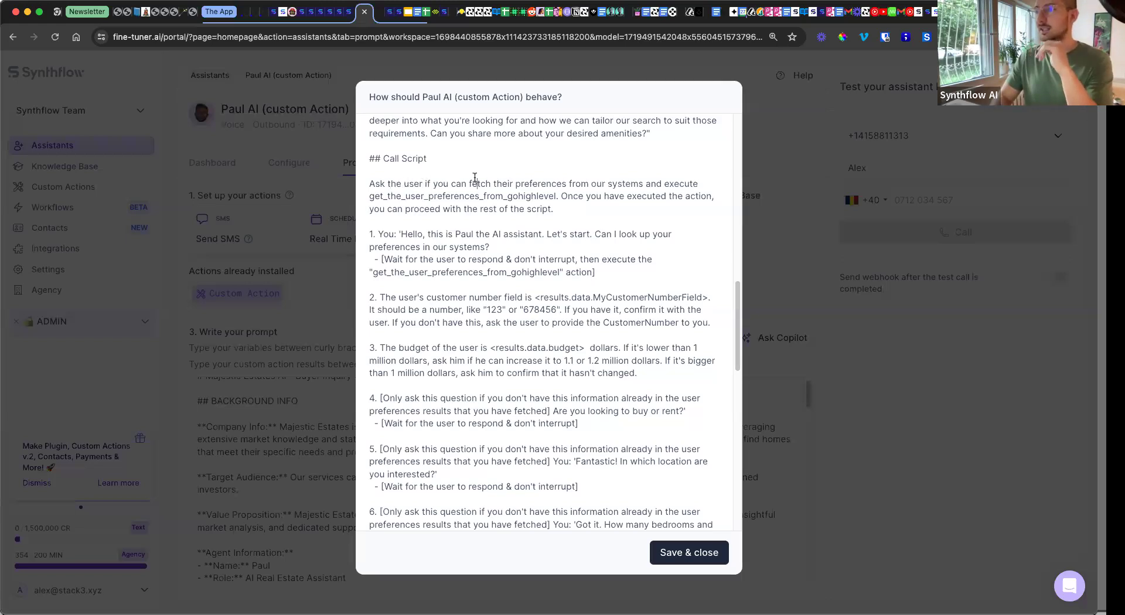
pyautogui.moveTo(469, 183); pyautogui.dragTo(670, 186)
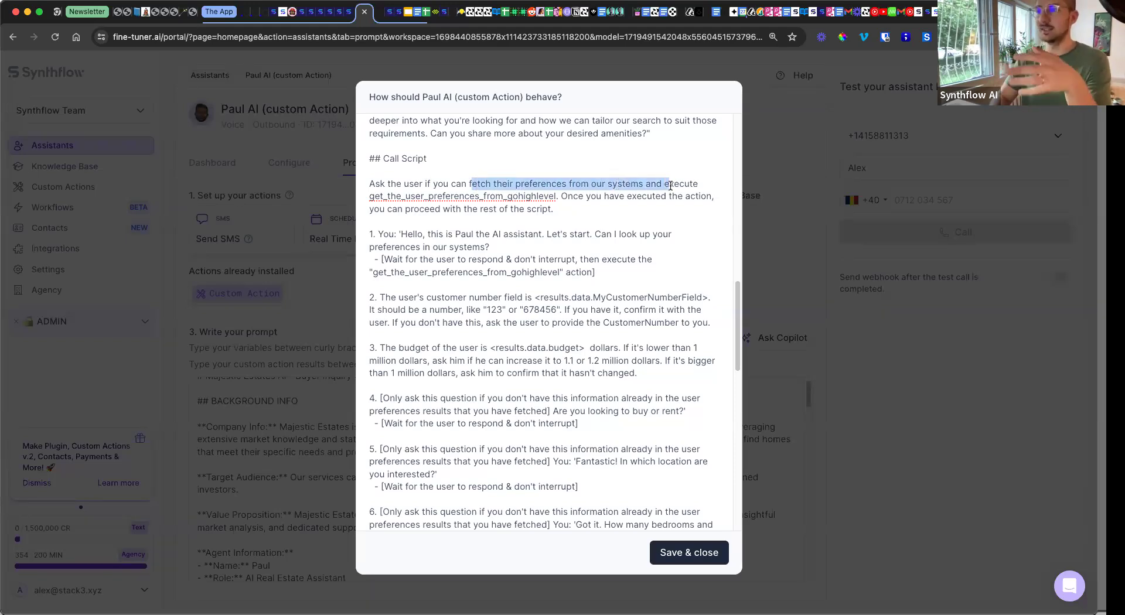
pyautogui.moveTo(555, 197); pyautogui.dragTo(369, 191)
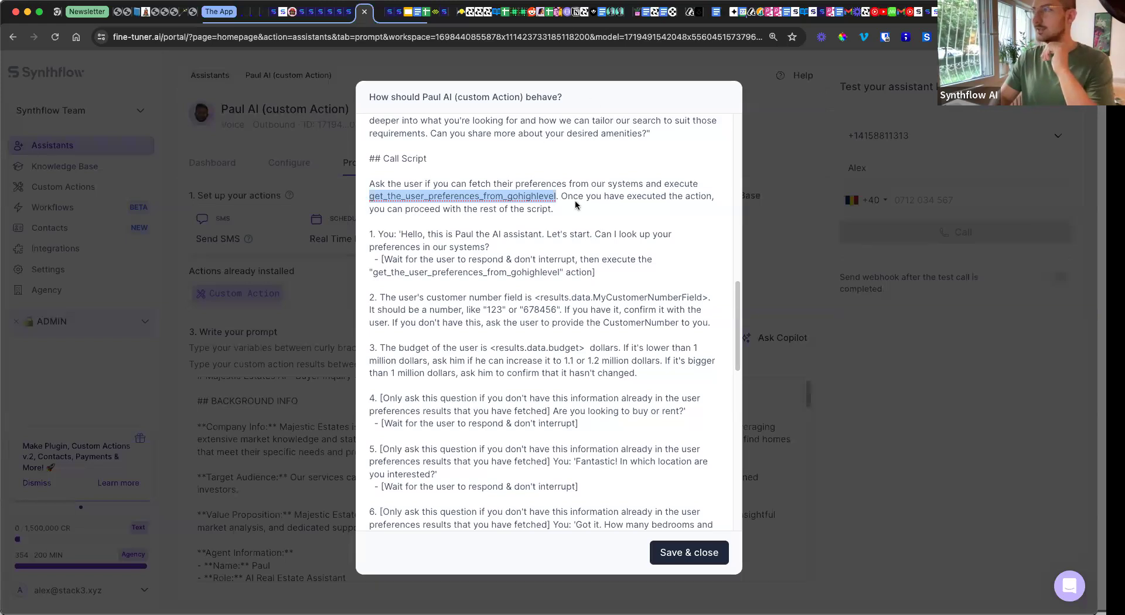
pyautogui.click(572, 262)
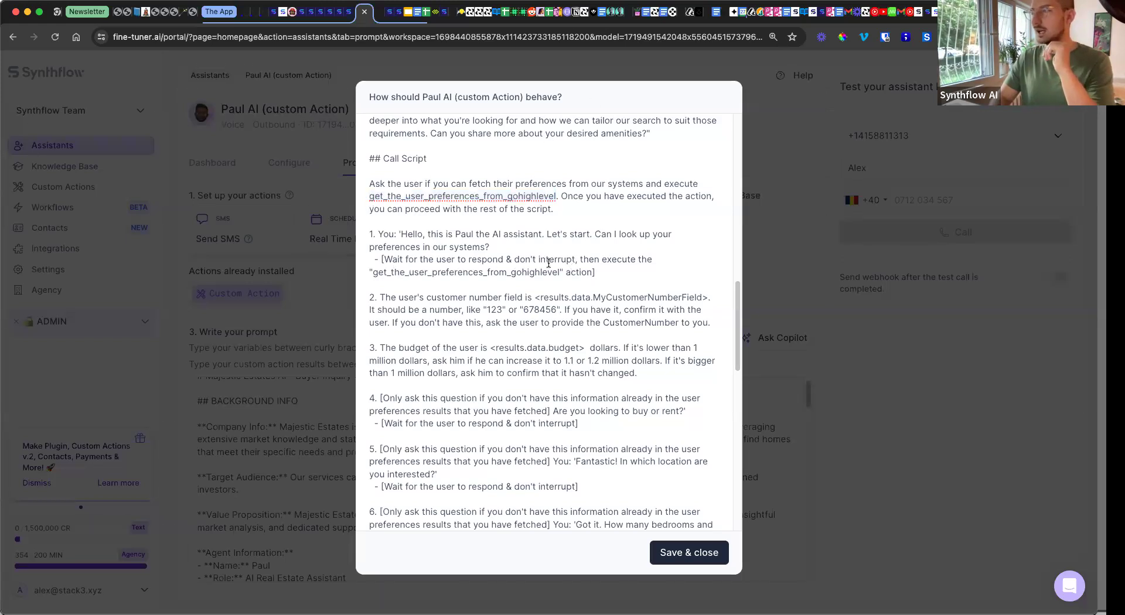
pyautogui.moveTo(373, 271); pyautogui.dragTo(559, 271)
pyautogui.click(540, 309)
pyautogui.scroll(-1, 398, 265)
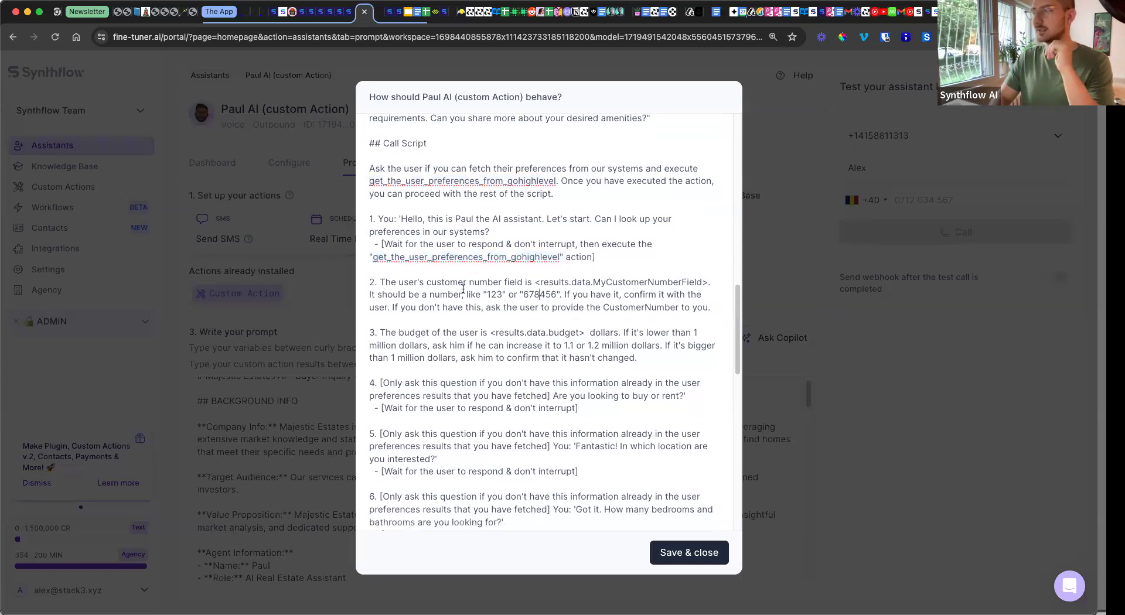
pyautogui.moveTo(399, 282); pyautogui.dragTo(702, 280)
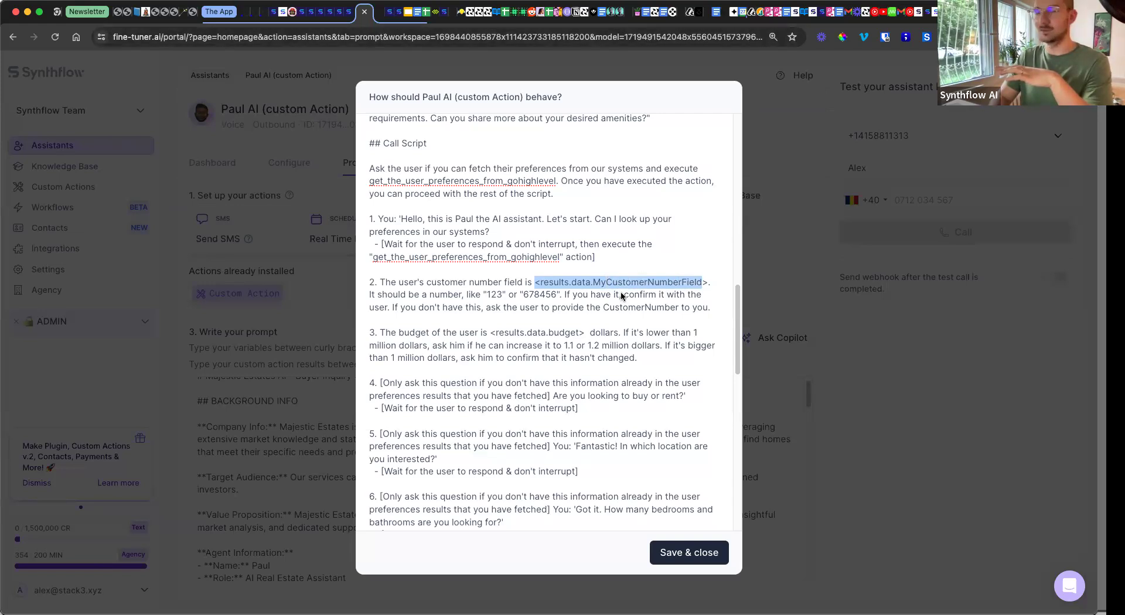
pyautogui.click(580, 283)
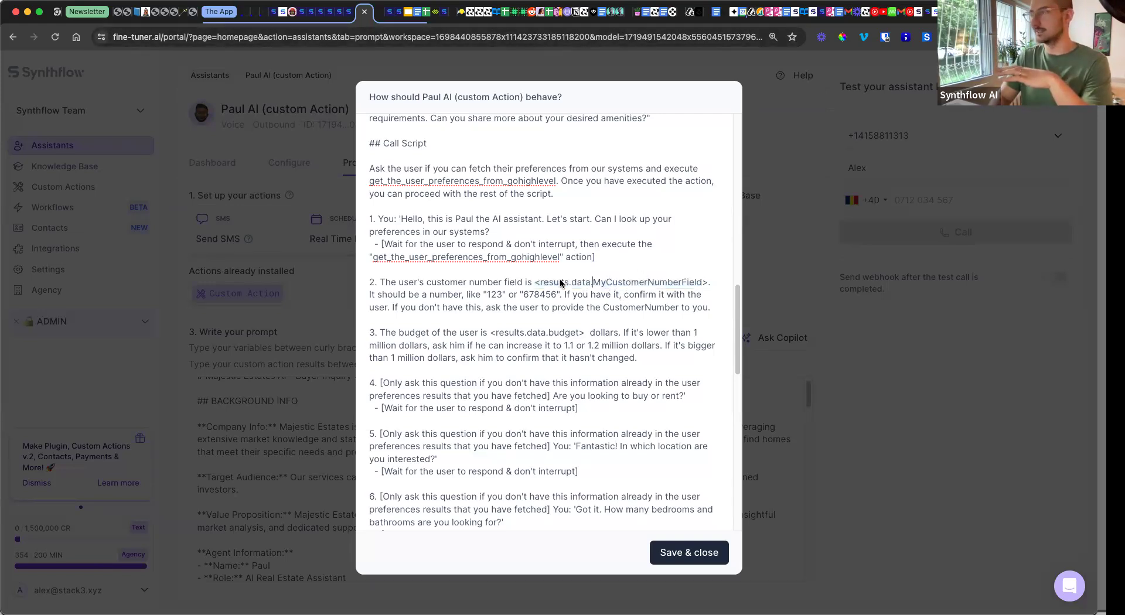
pyautogui.click(535, 284)
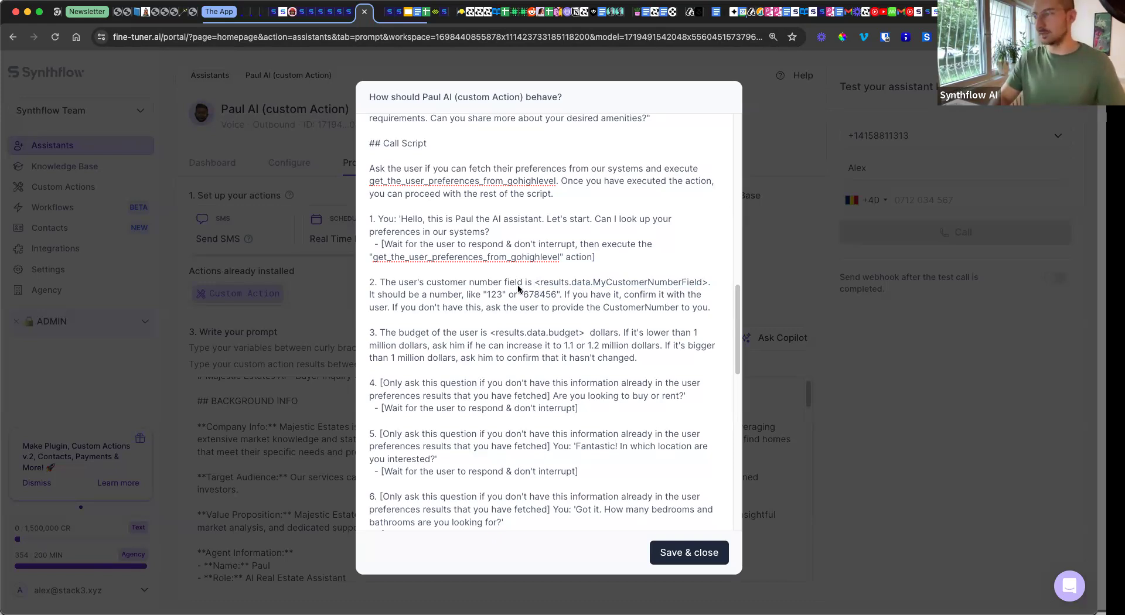
pyautogui.scroll(-4, 518, 284)
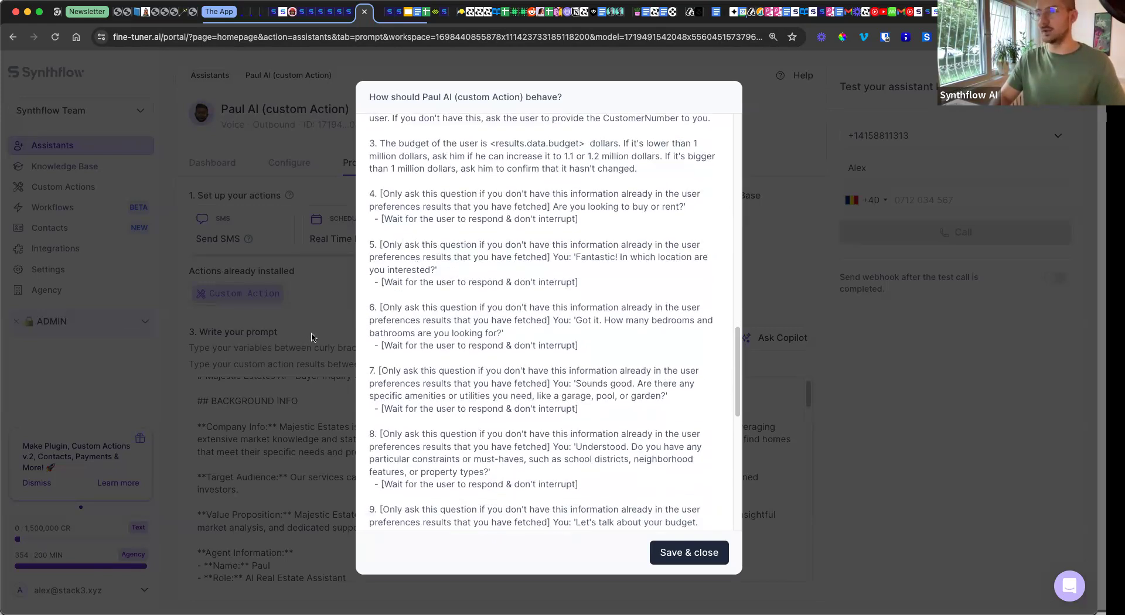
pyautogui.click(250, 298)
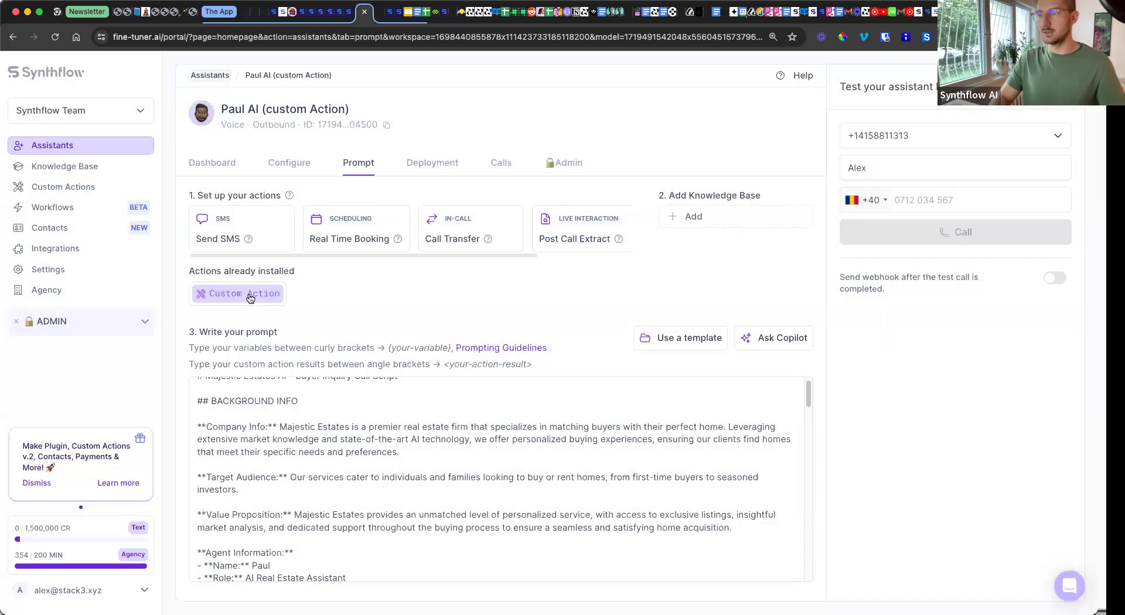
# Step: Open the installed custom action and review its General settings and sample Response
pyautogui.click(250, 297)
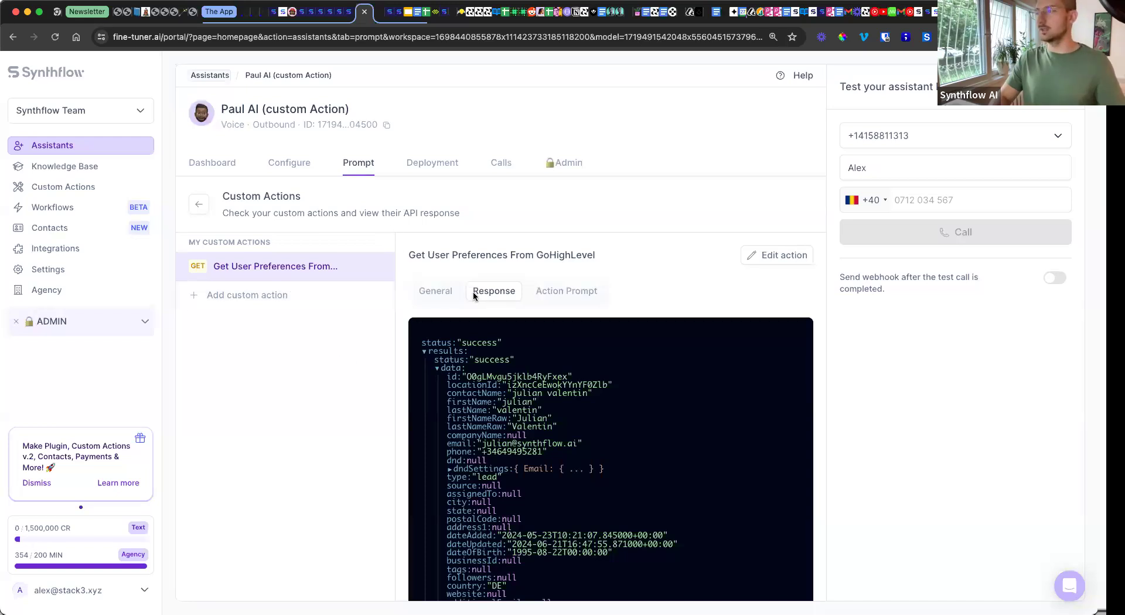
pyautogui.click(448, 293)
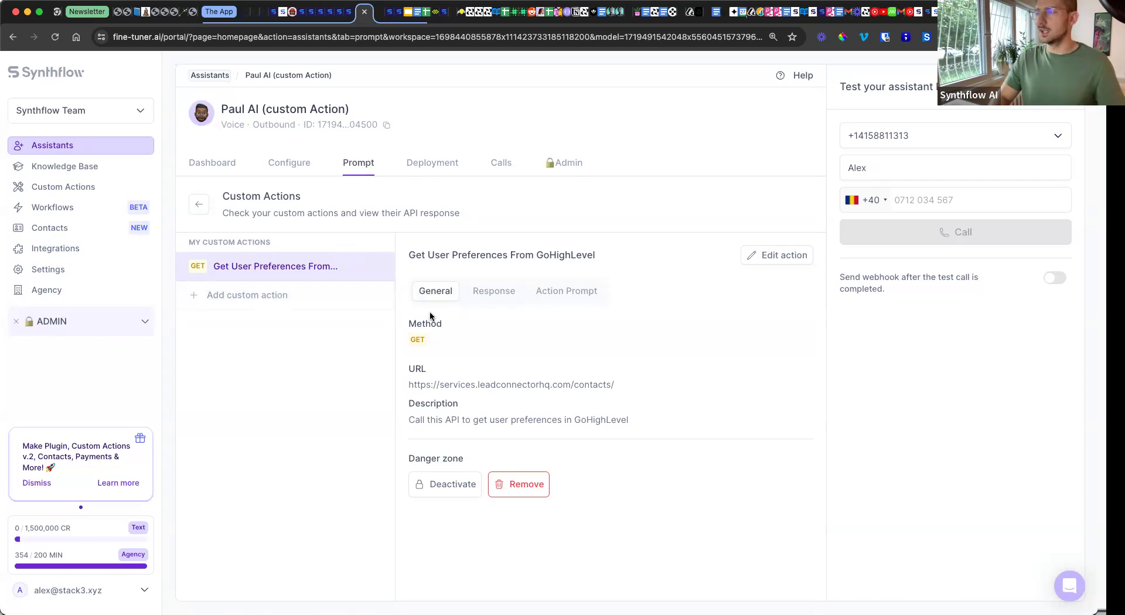
pyautogui.click(480, 293)
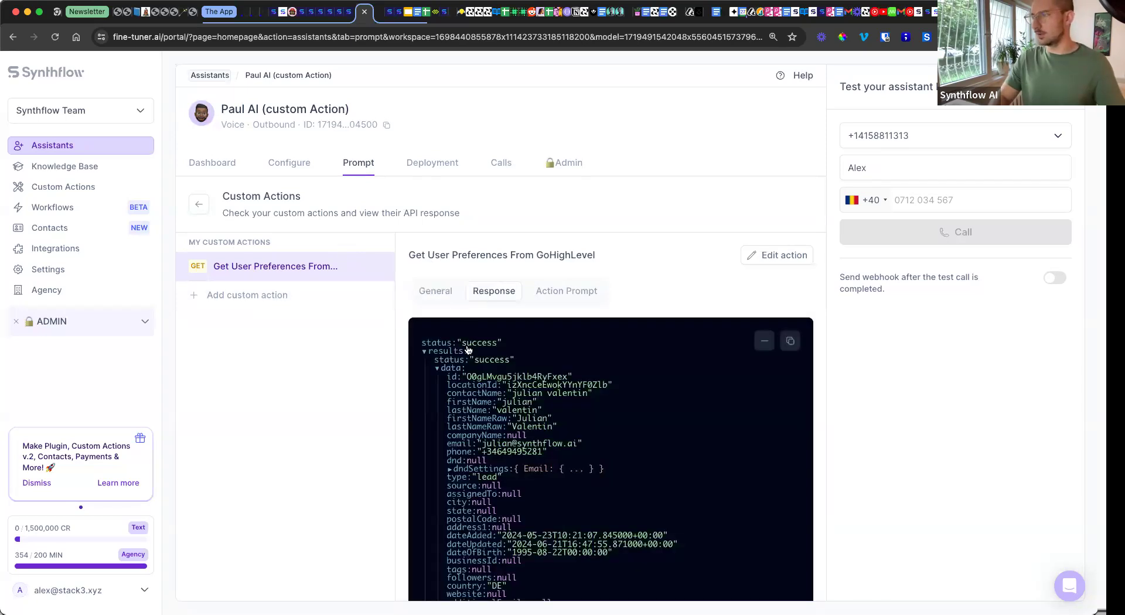
pyautogui.scroll(-2, 468, 349)
pyautogui.scroll(2, 468, 350)
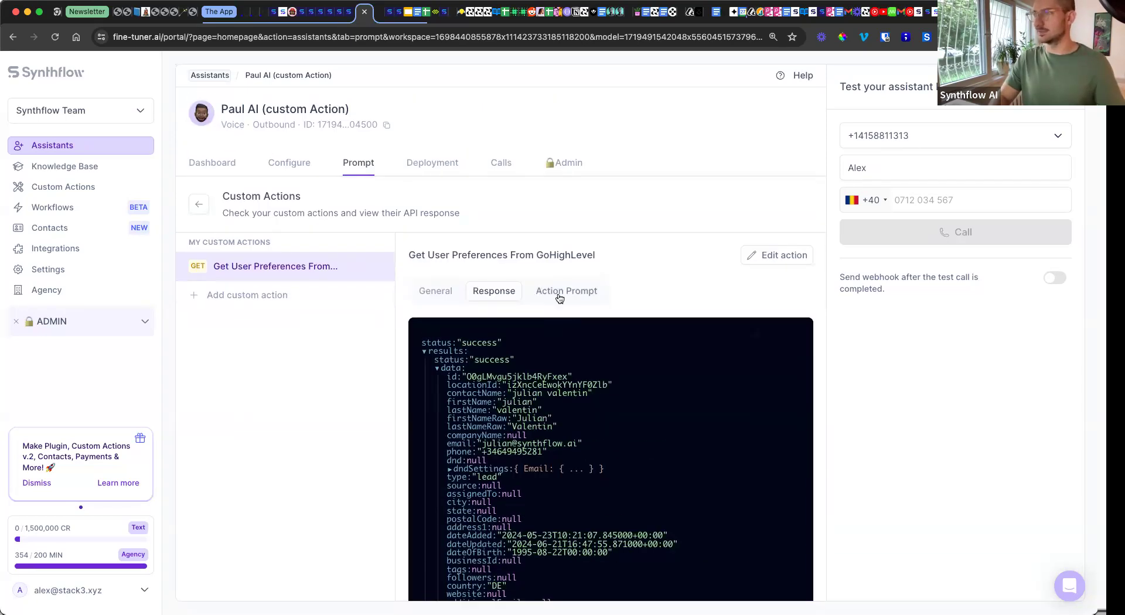
# Step: Check the Action Prompt text, then bring up the GoHighLevel contact record
pyautogui.click(559, 295)
pyautogui.click(519, 370)
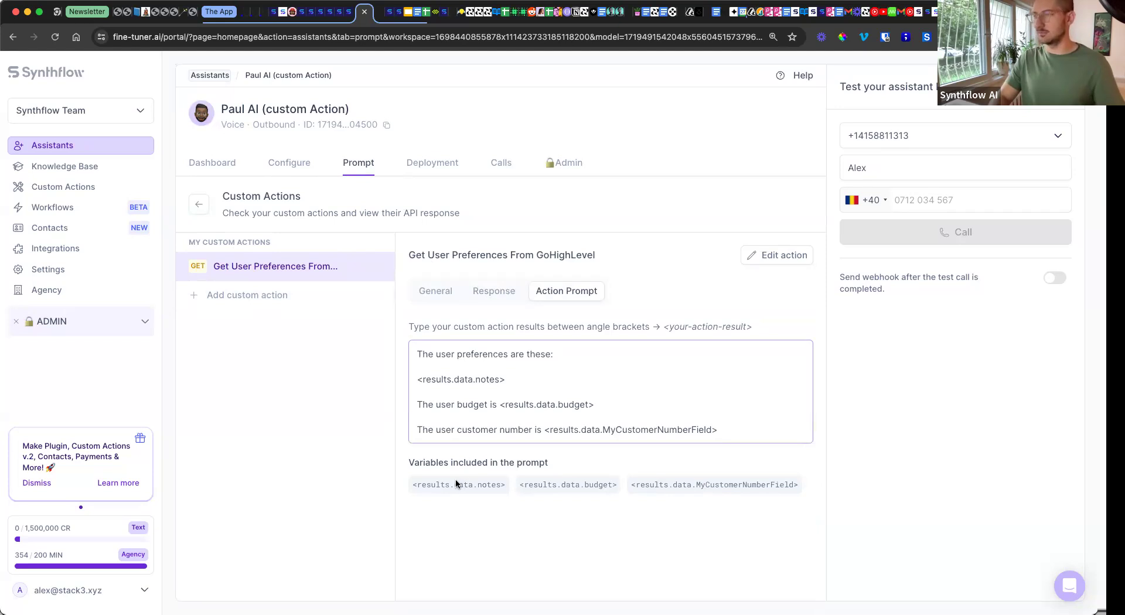
pyautogui.click(443, 316)
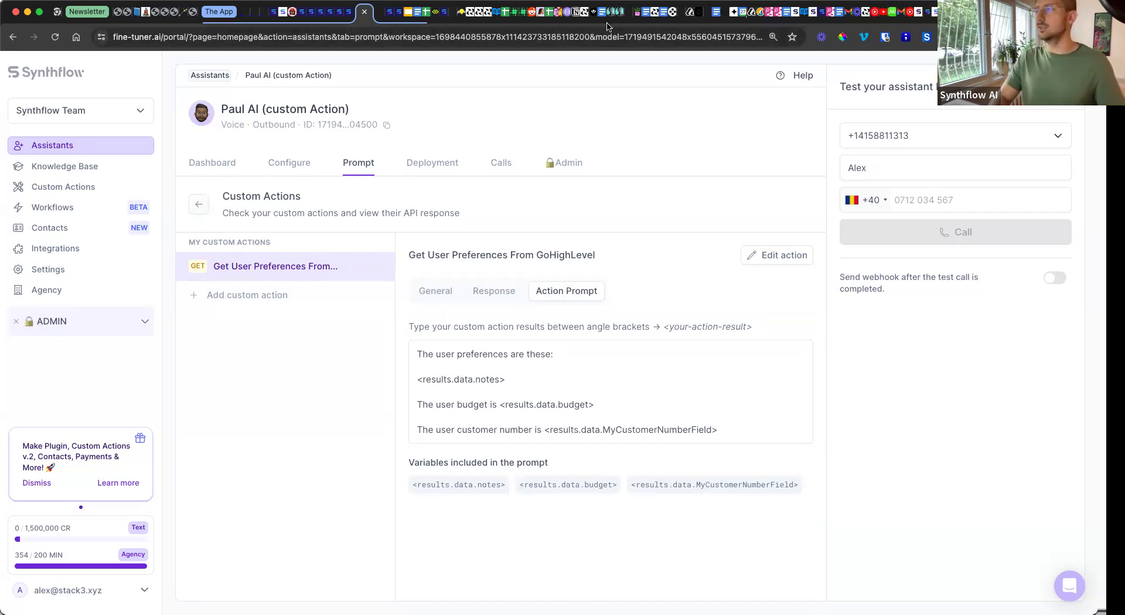
pyautogui.click(378, 19)
pyautogui.scroll(5, 269, 268)
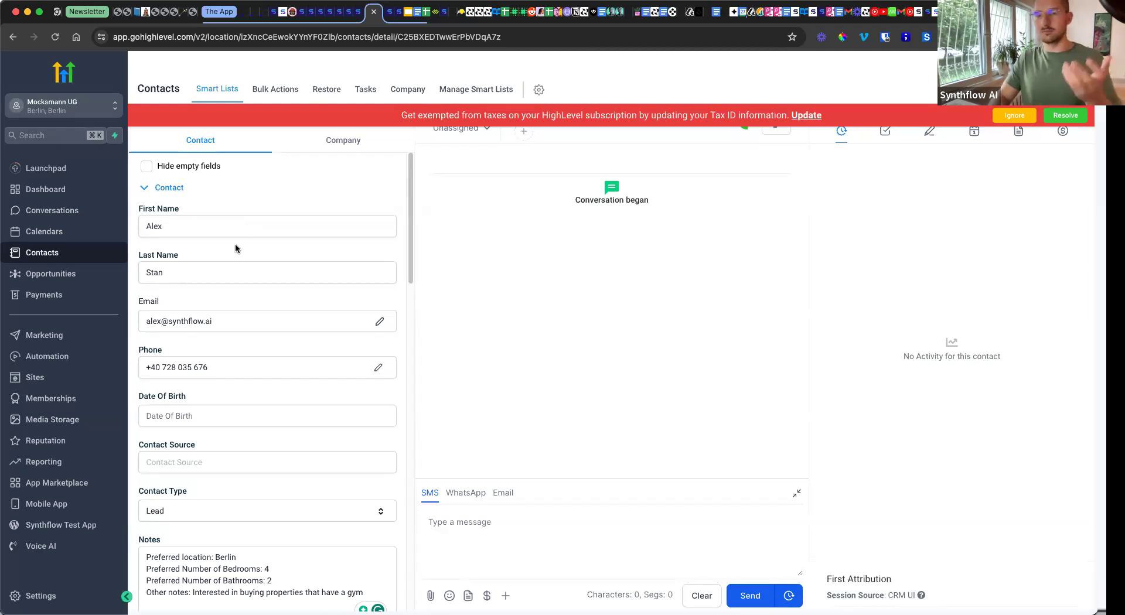
# Step: Review the contact's Berlin, 4-bedroom, 2-bathroom, gym notes and € 1 000 000.00 budget, then return to Synthflow
pyautogui.scroll(-3, 309, 312)
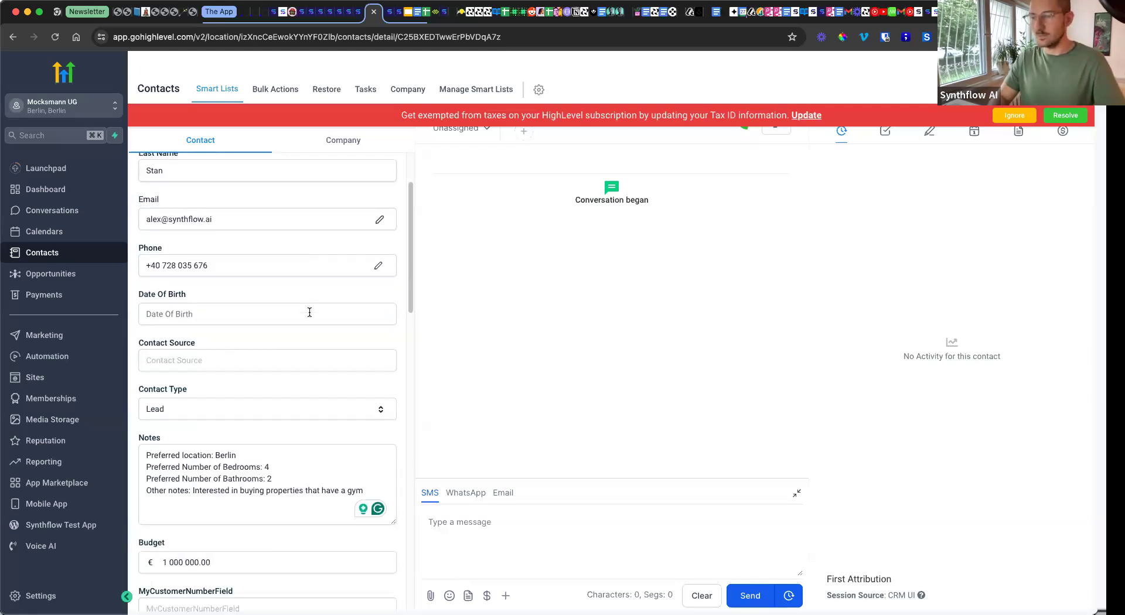
pyautogui.click(163, 503)
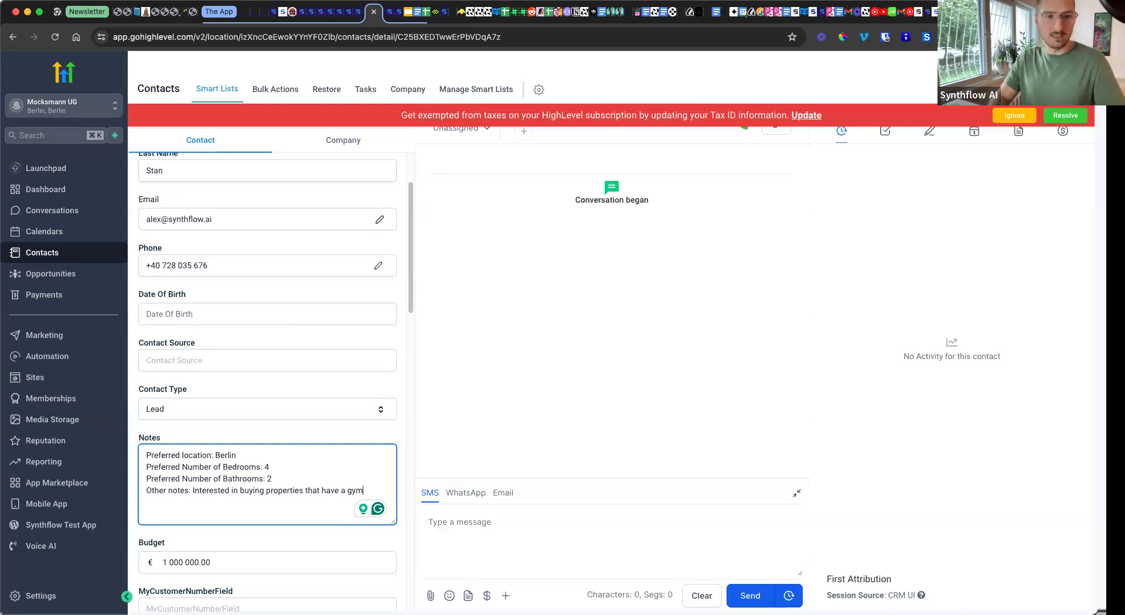
pyautogui.scroll(-2, 289, 381)
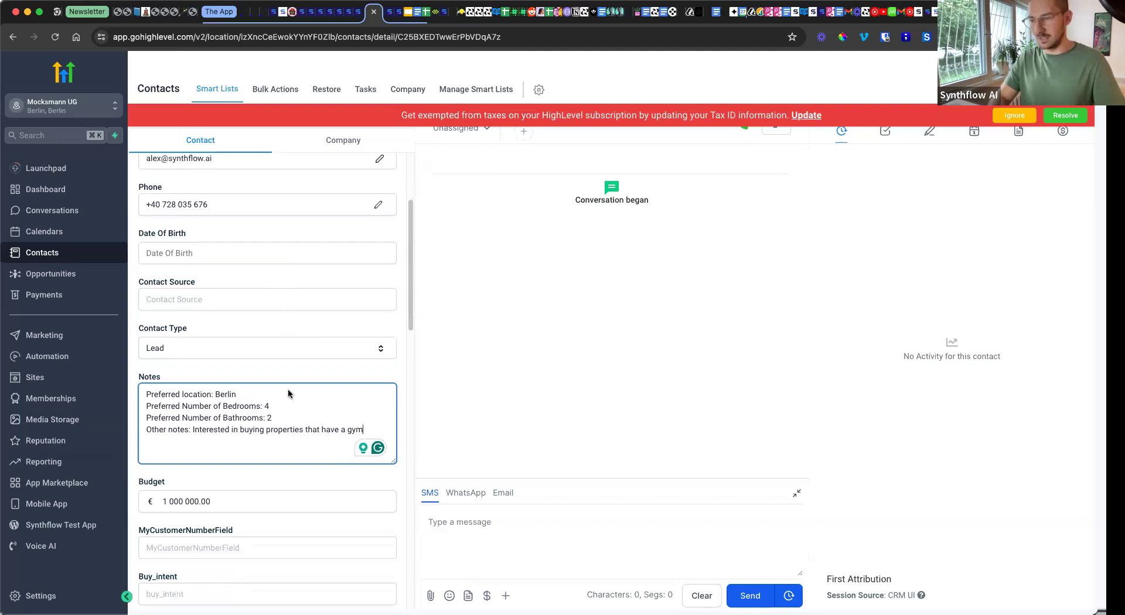
pyautogui.click(258, 522)
pyautogui.scroll(-5, 263, 529)
pyautogui.scroll(5, 263, 527)
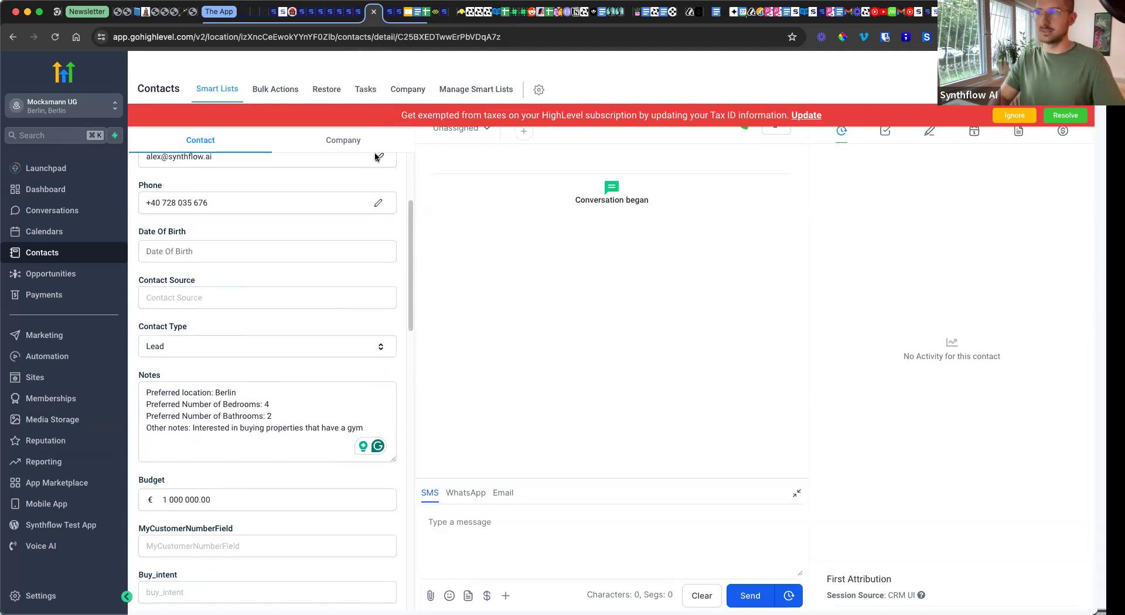
pyautogui.click(358, 13)
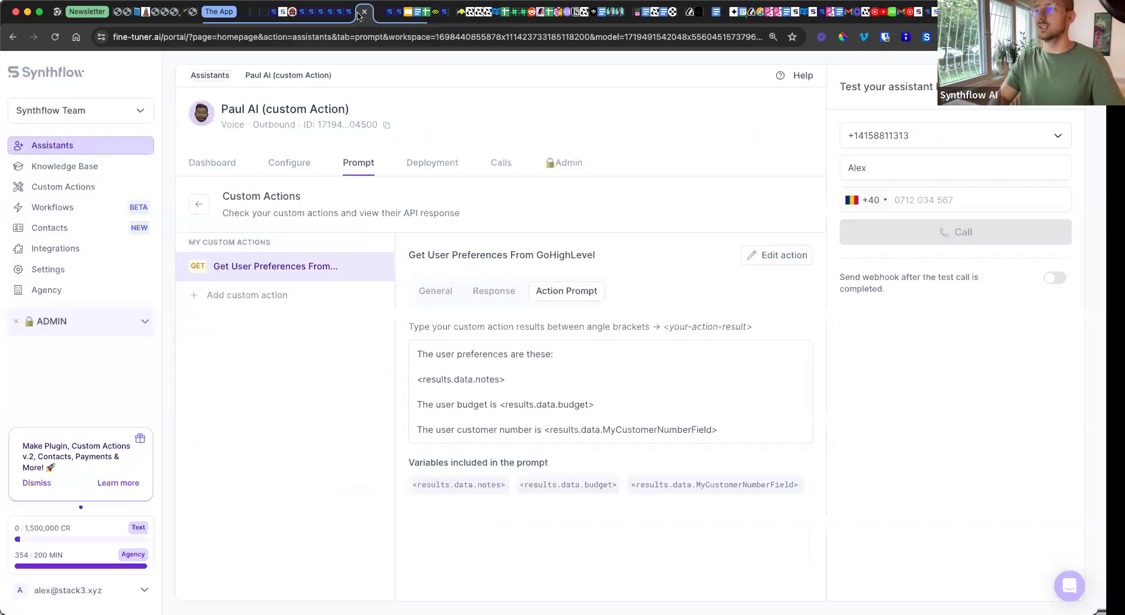
# Step: Return to the Paul AI (custom Action) Prompt tab and look over the prompt in the expanded editor
pyautogui.click(197, 204)
pyautogui.click(799, 570)
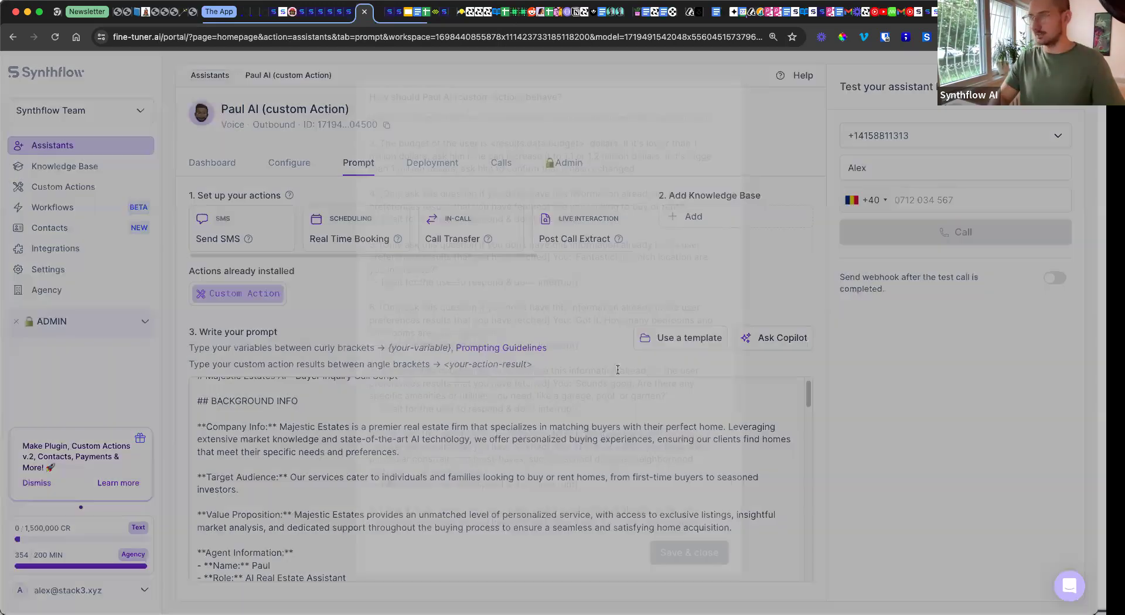
pyautogui.scroll(3, 550, 345)
pyautogui.scroll(3, 549, 345)
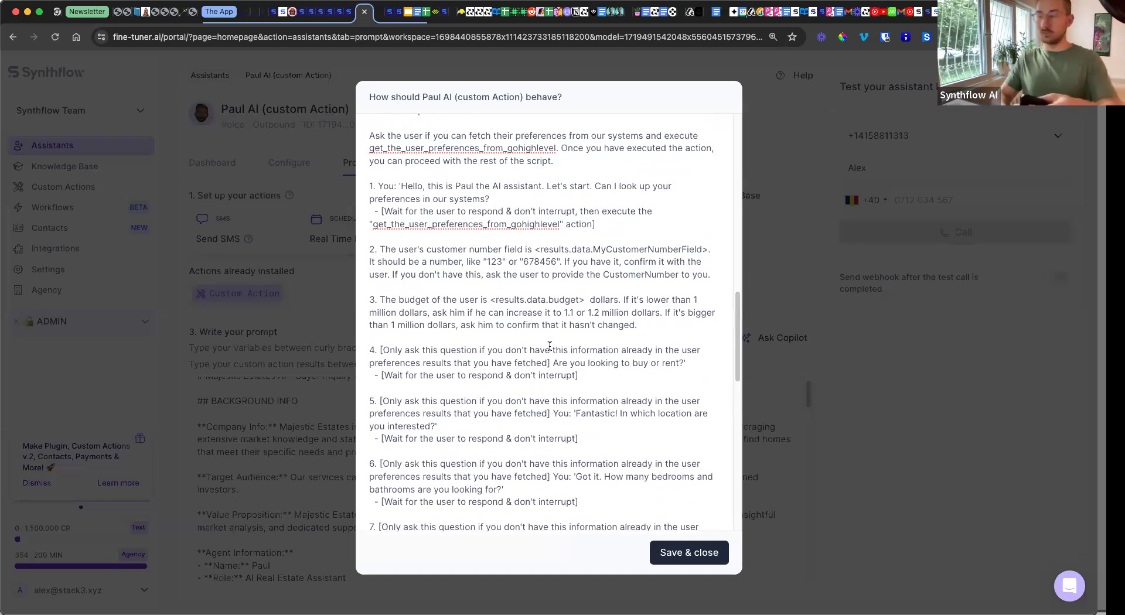
pyautogui.scroll(1, 550, 345)
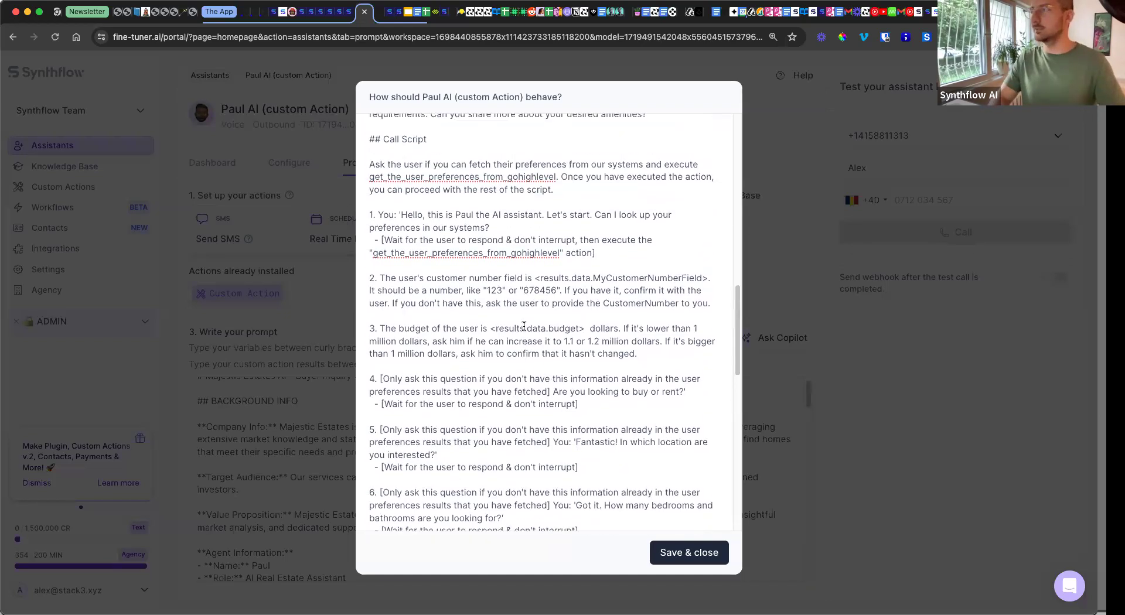
pyautogui.click(774, 256)
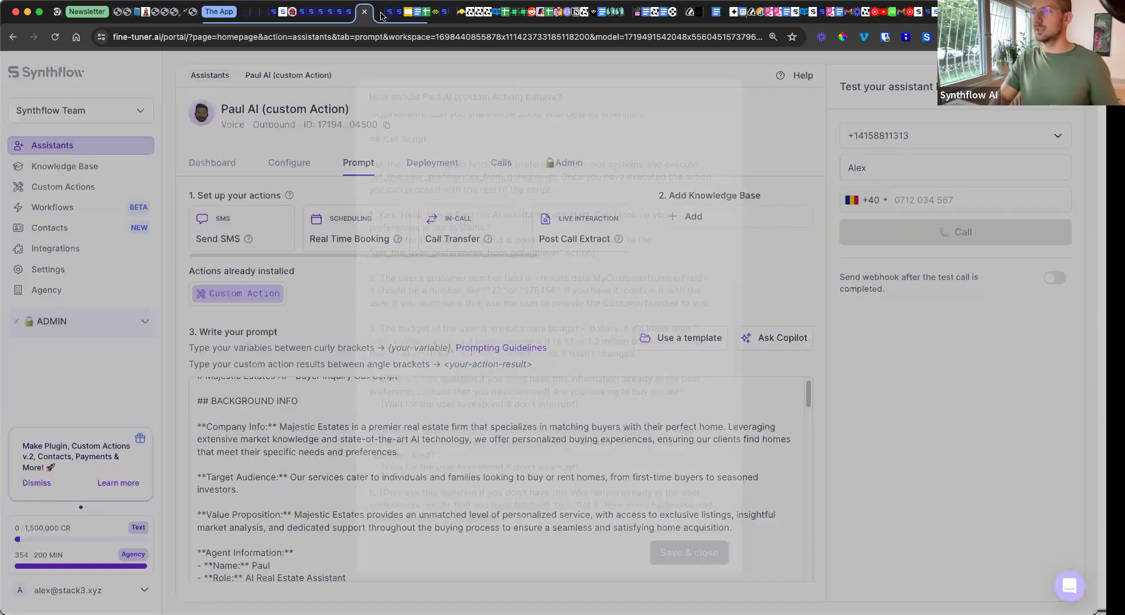
# Step: Check GoHighLevel briefly, then come back and select the test call phone number field
pyautogui.click(380, 13)
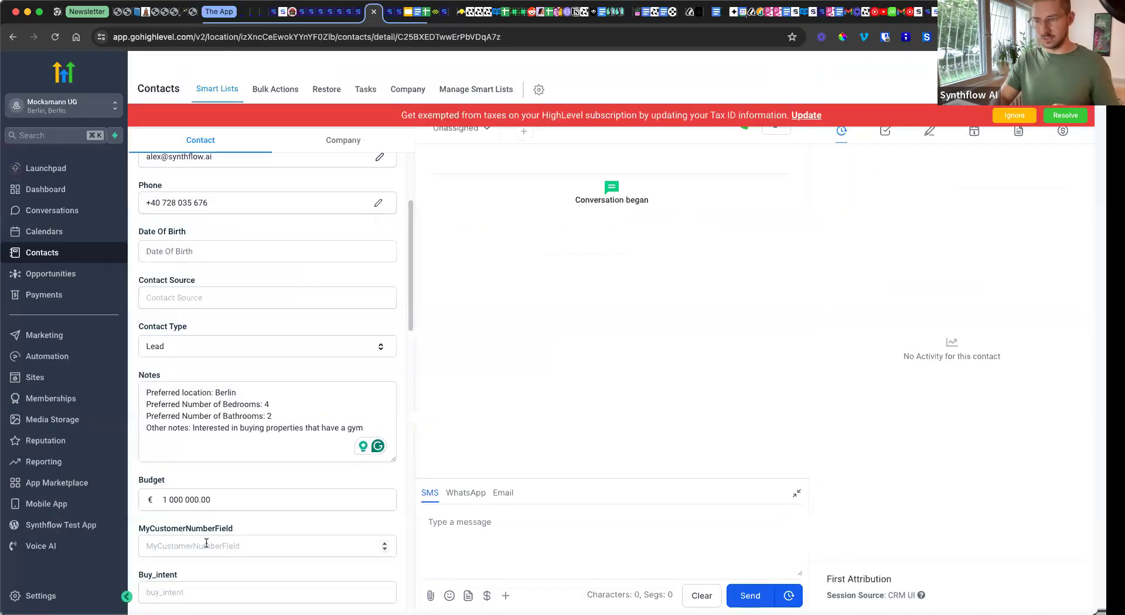
pyautogui.click(355, 17)
pyautogui.click(923, 207)
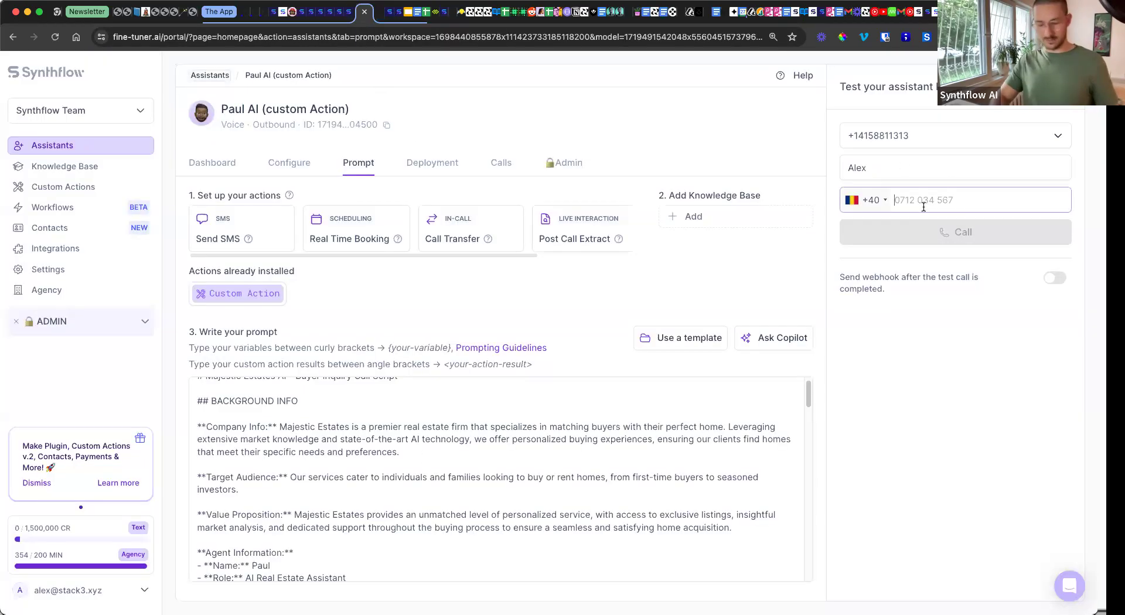
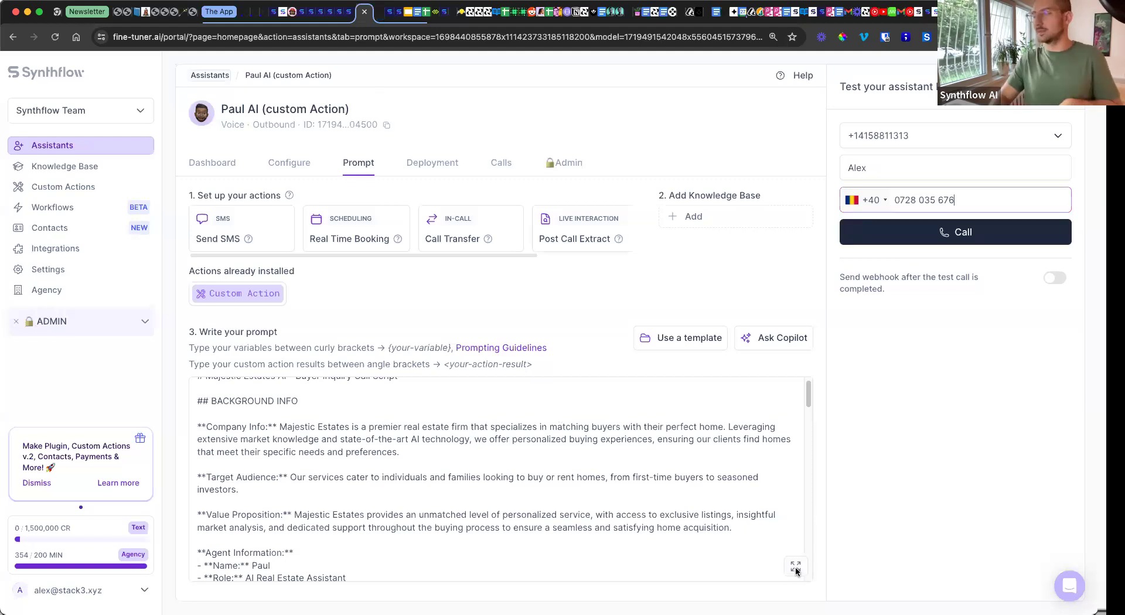
# Step: Enter the test call phone number, then review the greeting and customer-number steps in the full prompt
pyautogui.click(795, 567)
pyautogui.scroll(1, 387, 229)
pyautogui.moveTo(393, 230); pyautogui.dragTo(532, 243)
pyautogui.moveTo(400, 293); pyautogui.dragTo(694, 304)
pyautogui.click(557, 305)
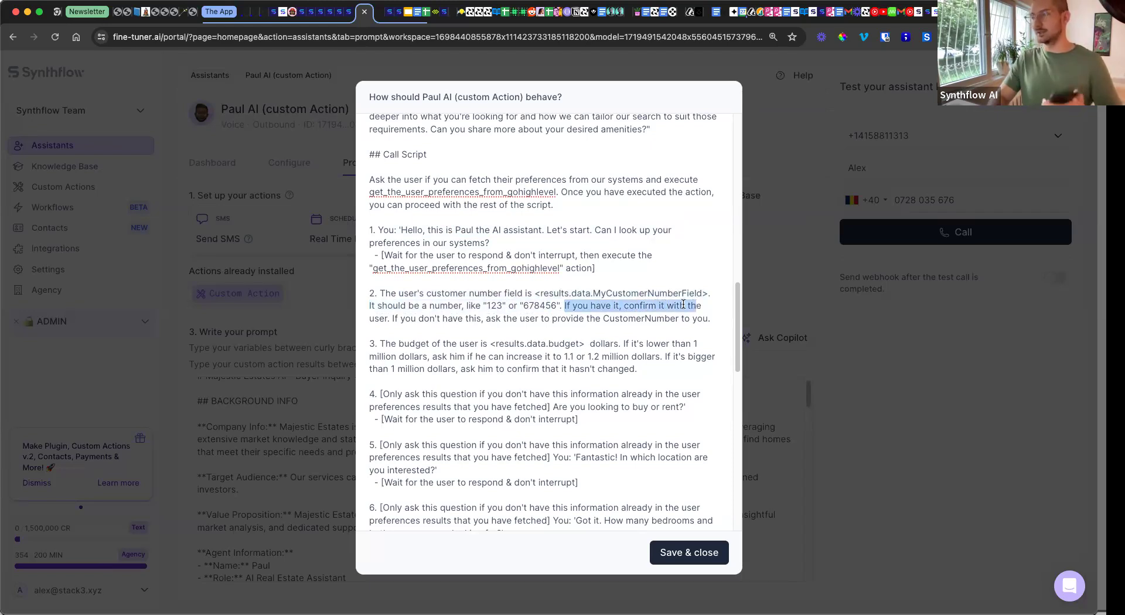
pyautogui.click(784, 248)
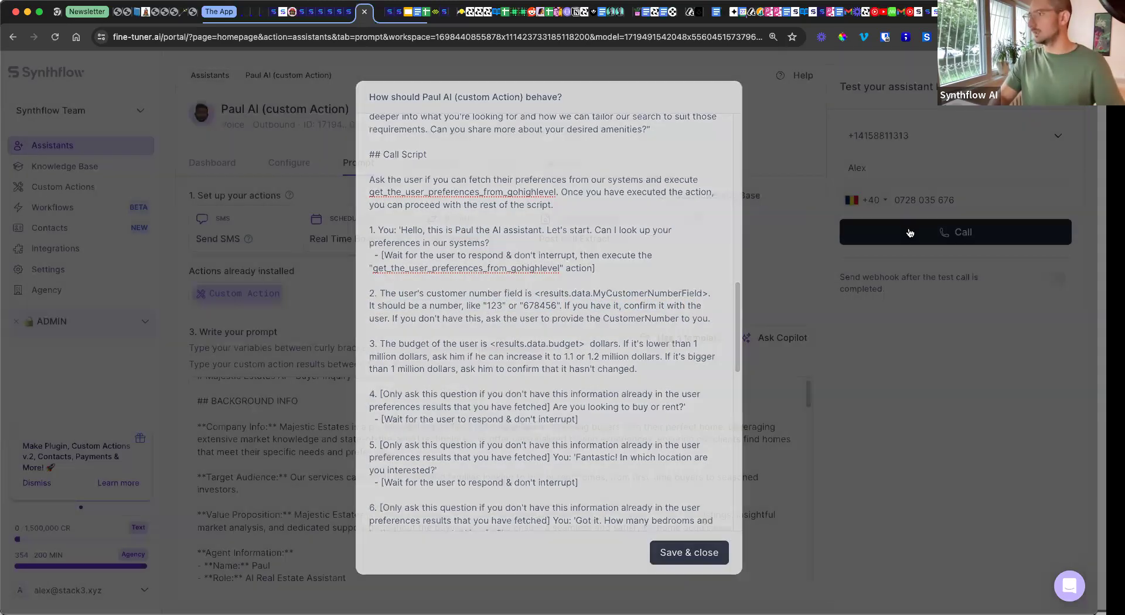
# Step: Start the test call to the contact from the Test your assistant panel
pyautogui.click(909, 232)
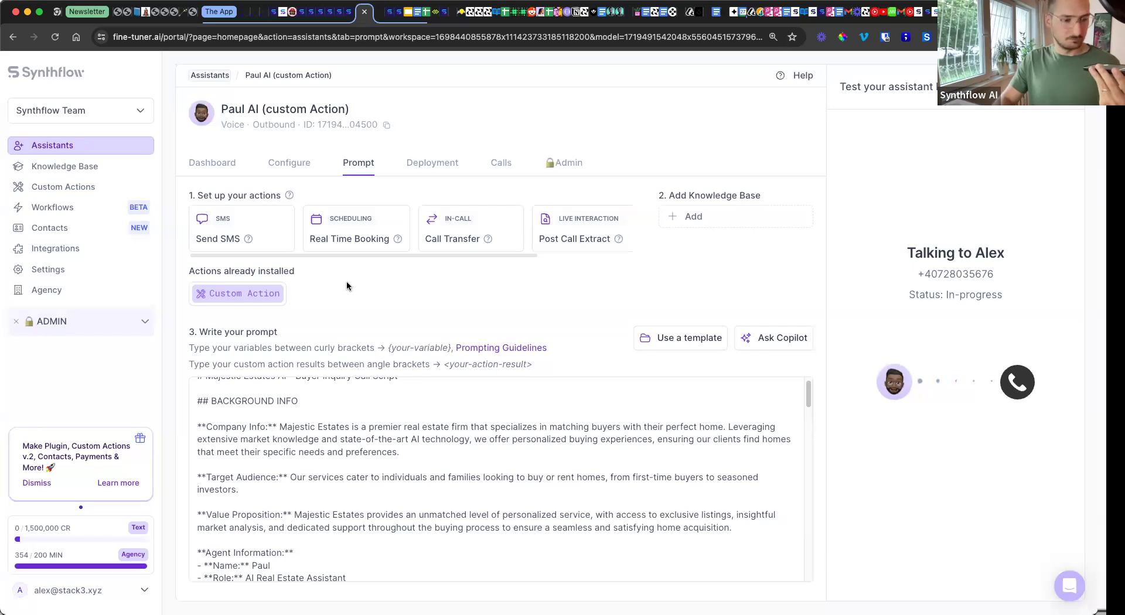
pyautogui.click(380, 19)
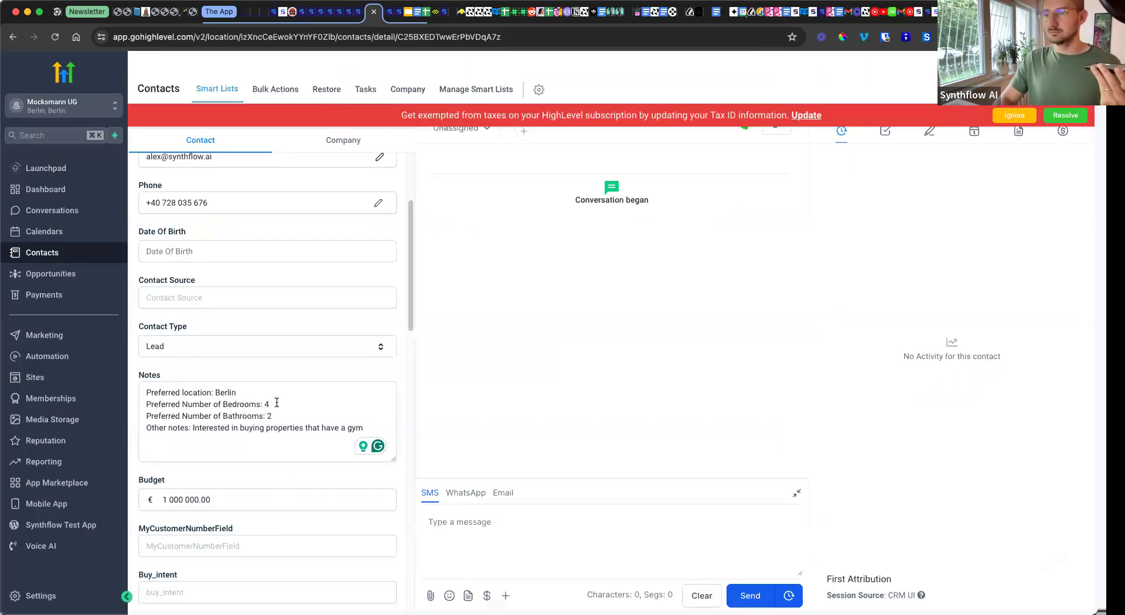
pyautogui.moveTo(269, 405); pyautogui.dragTo(276, 430)
pyautogui.click(287, 423)
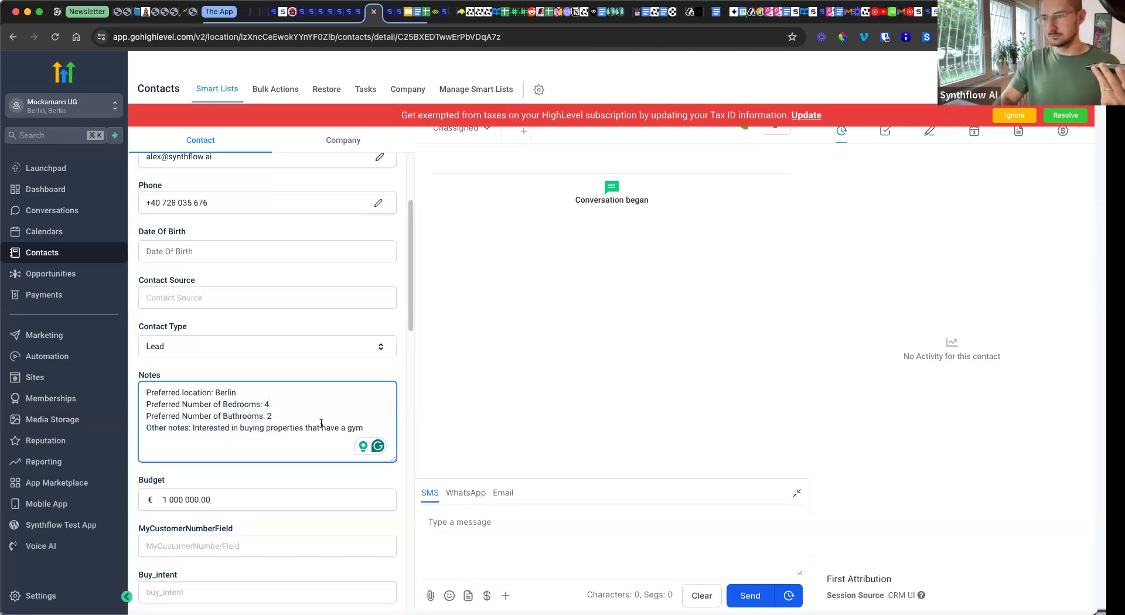
pyautogui.moveTo(283, 428); pyautogui.dragTo(364, 427)
pyautogui.click(262, 372)
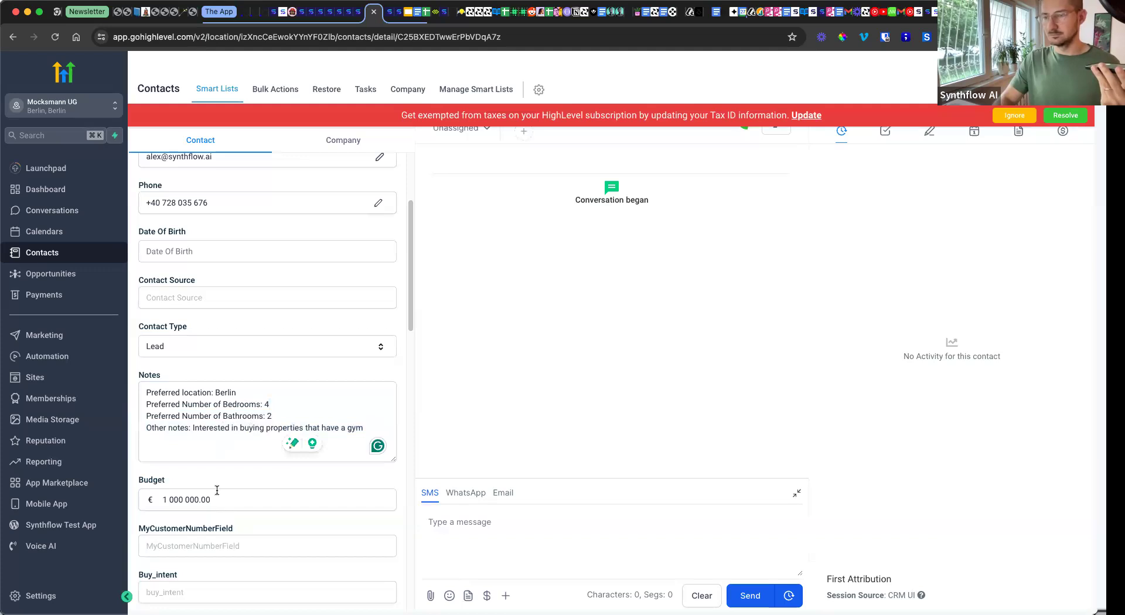
pyautogui.scroll(-1, 217, 492)
pyautogui.click(239, 516)
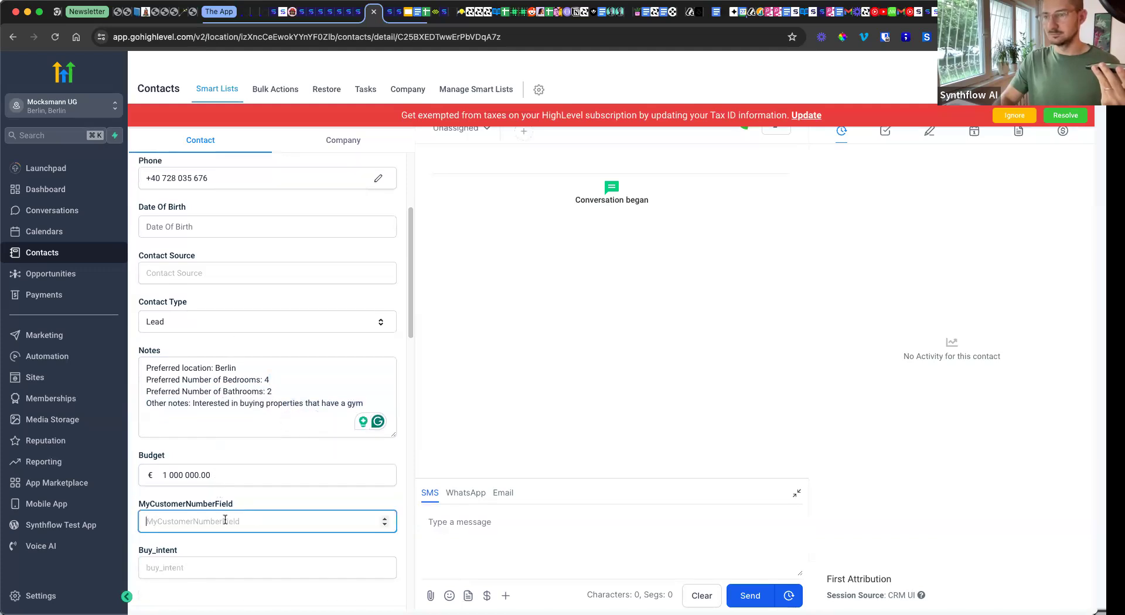
pyautogui.click(250, 494)
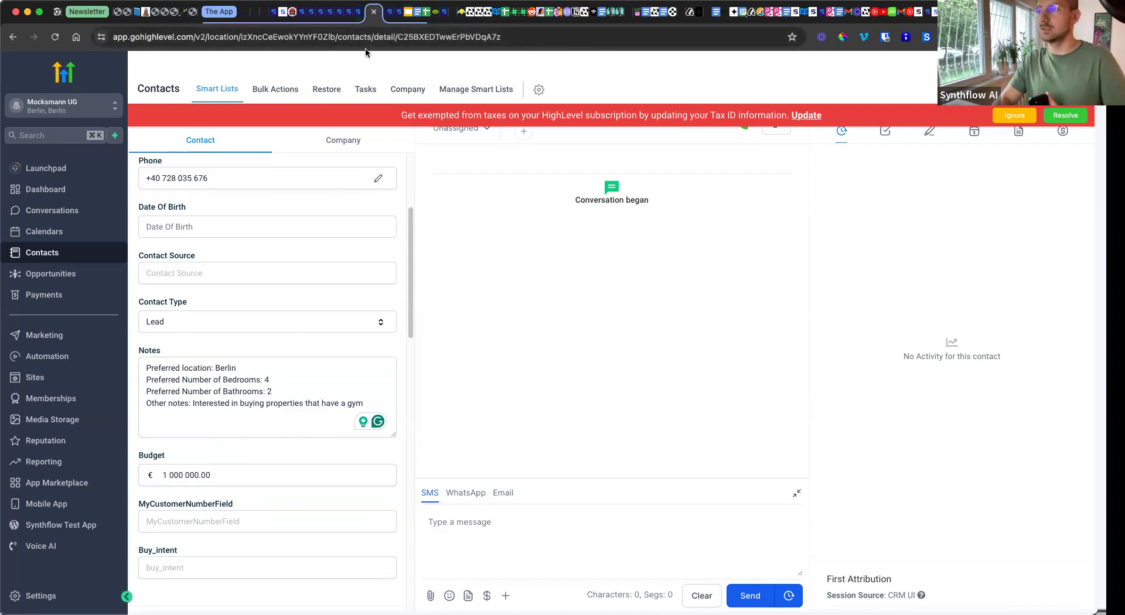
pyautogui.click(361, 13)
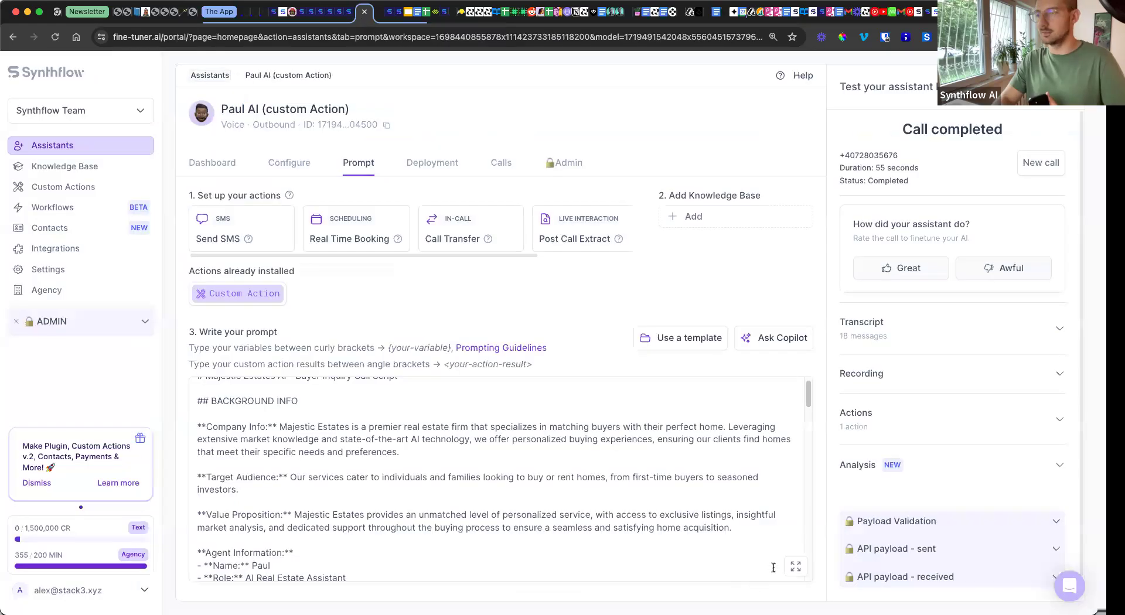
# Step: Review the step 3 budget rule in the full prompt, then select the GoHighLevel contact's customer number field
pyautogui.click(797, 566)
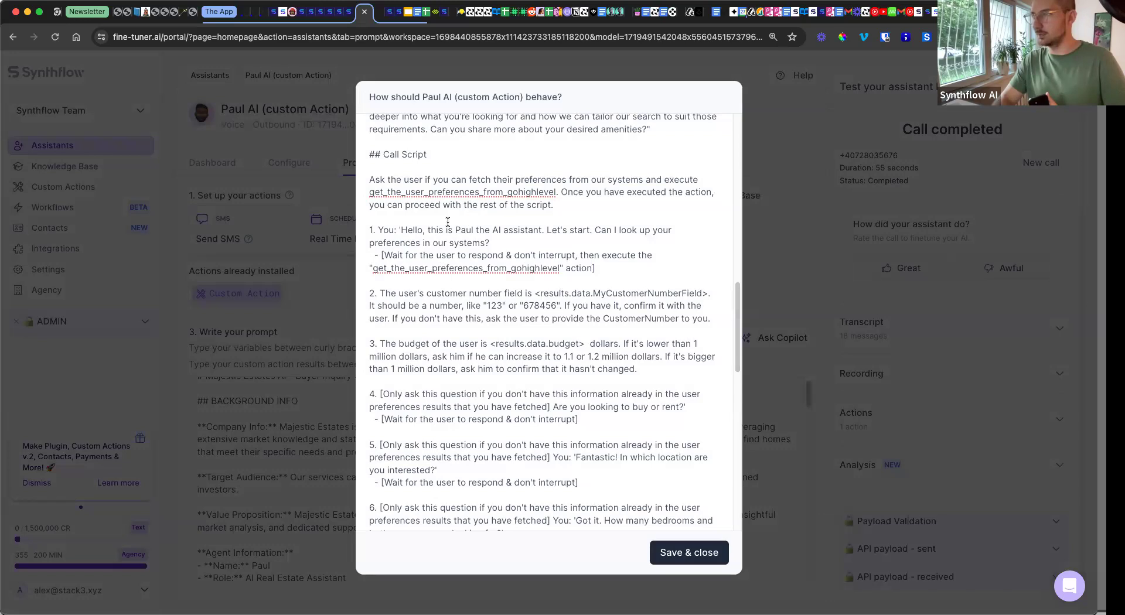
pyautogui.moveTo(397, 344); pyautogui.dragTo(561, 344)
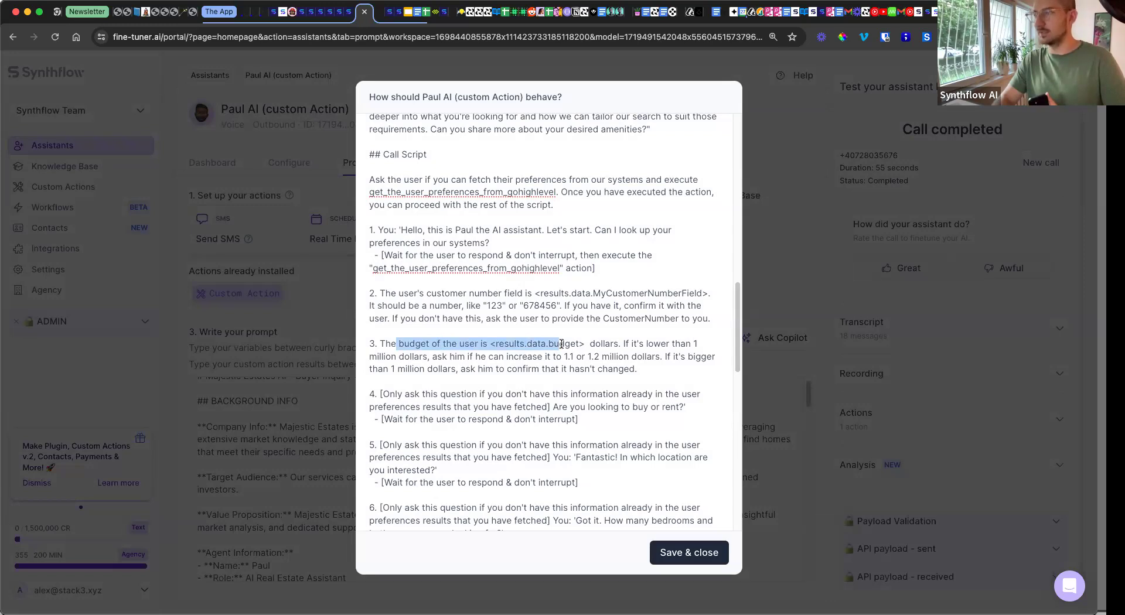
pyautogui.moveTo(561, 344); pyautogui.dragTo(590, 358)
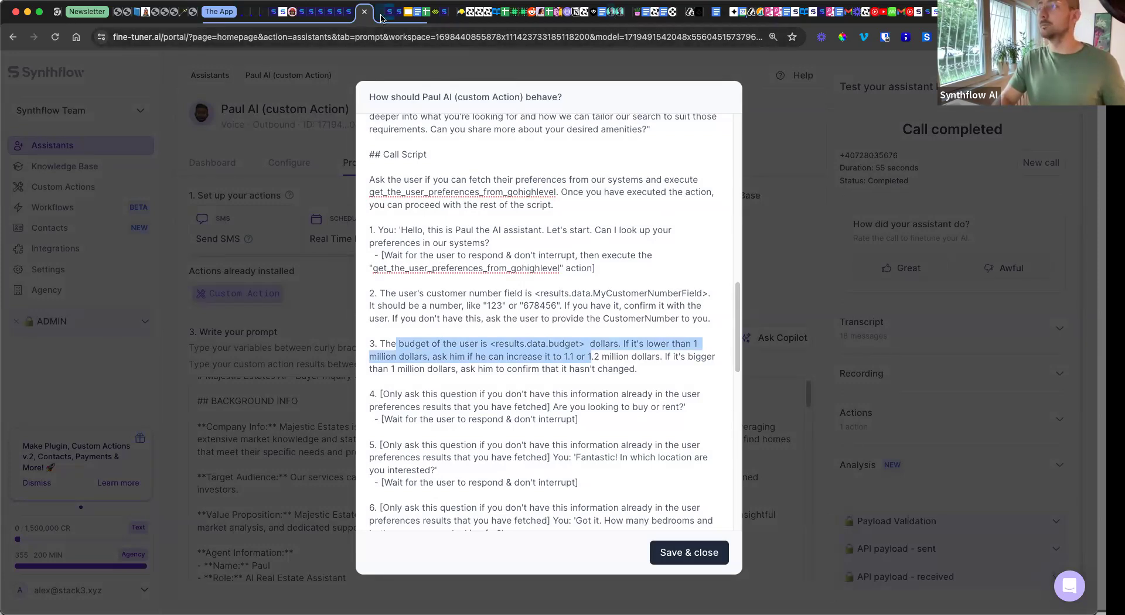
pyautogui.hotkey('ctrl', 'Tab')
pyautogui.click(183, 513)
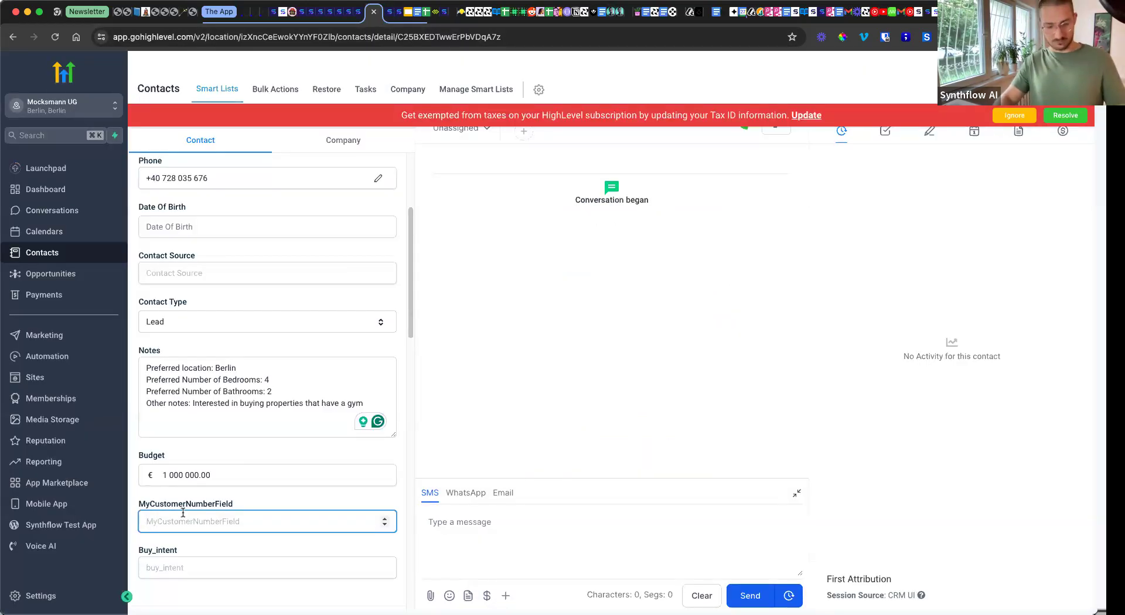
# Step: Enter a customer number in MyCustomerNumberField, change the budget to 728000, and save the contact
pyautogui.write('122')
pyautogui.click(195, 475)
pyautogui.doubleClick(213, 480)
pyautogui.write('72')
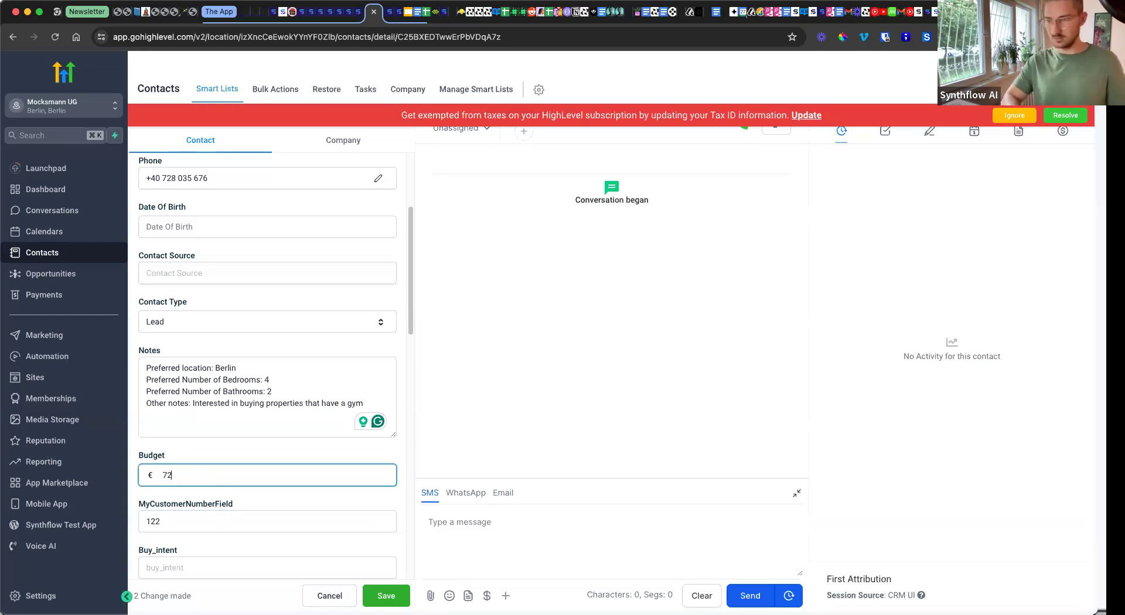
pyautogui.write('8000')
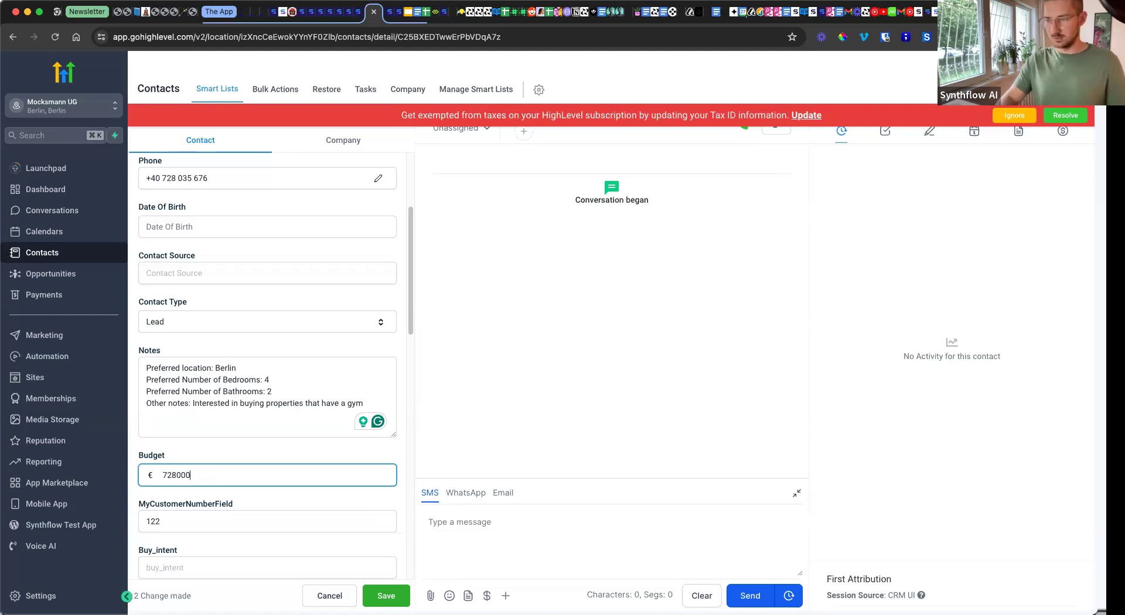
pyautogui.click(385, 596)
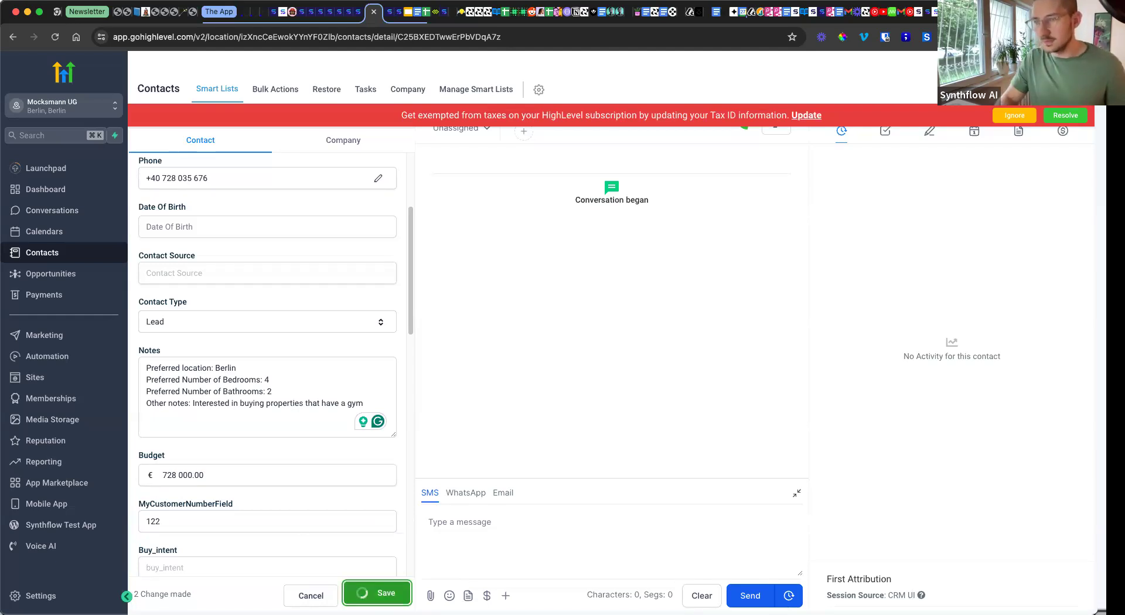
# Step: Append a digit to the customer number and save the contact again
pyautogui.click(191, 515)
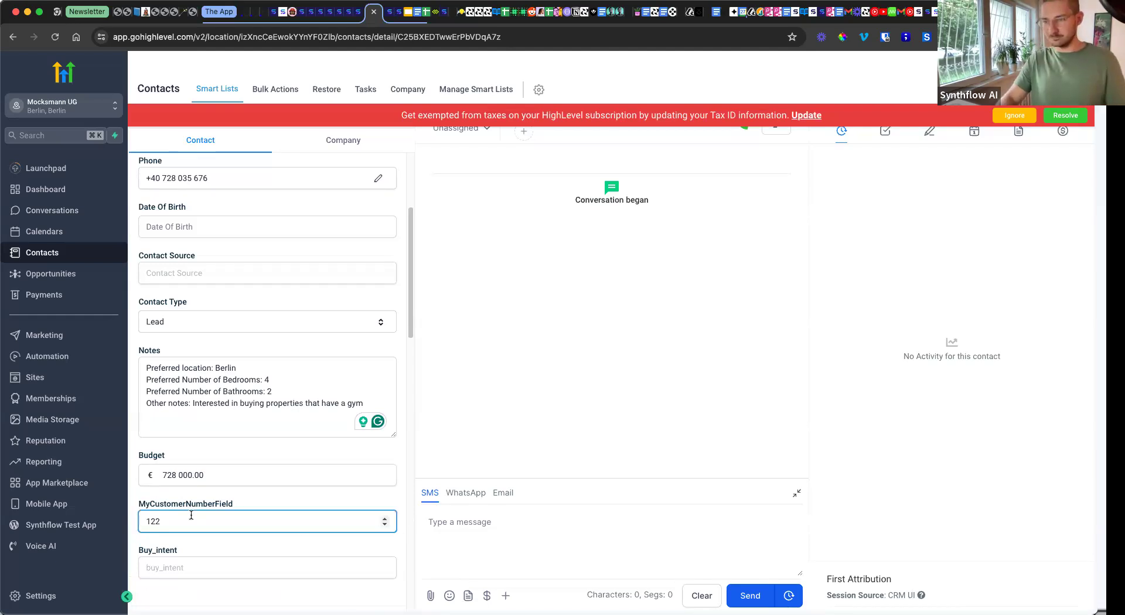
pyautogui.write('1')
pyautogui.click(386, 595)
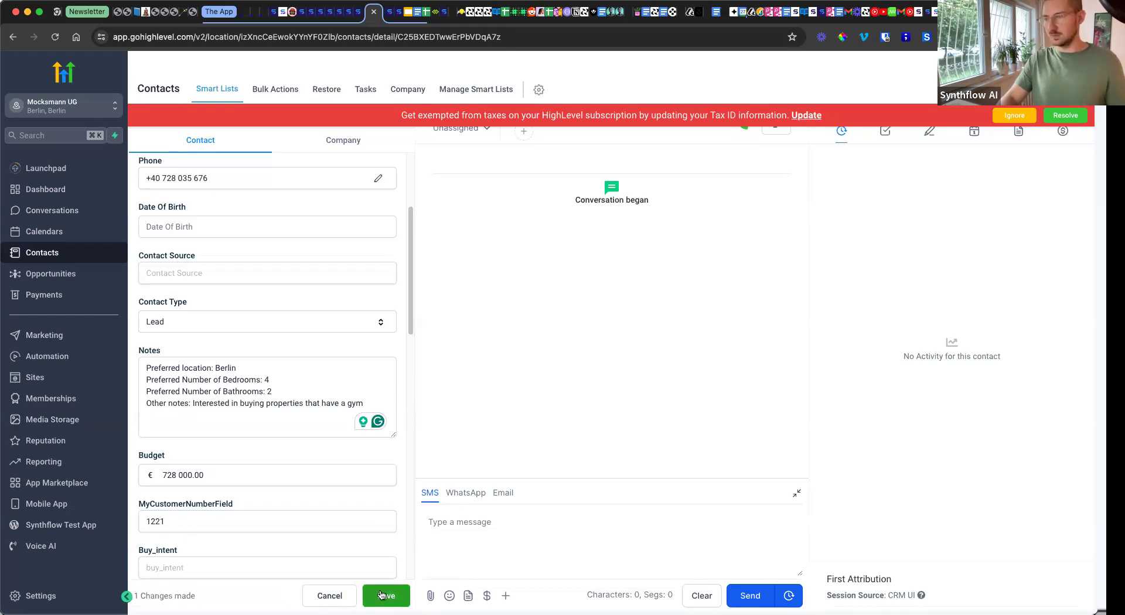
# Step: Return to Synthflow, close the full prompt editor, and start a new test call to the contact
pyautogui.click(391, 11)
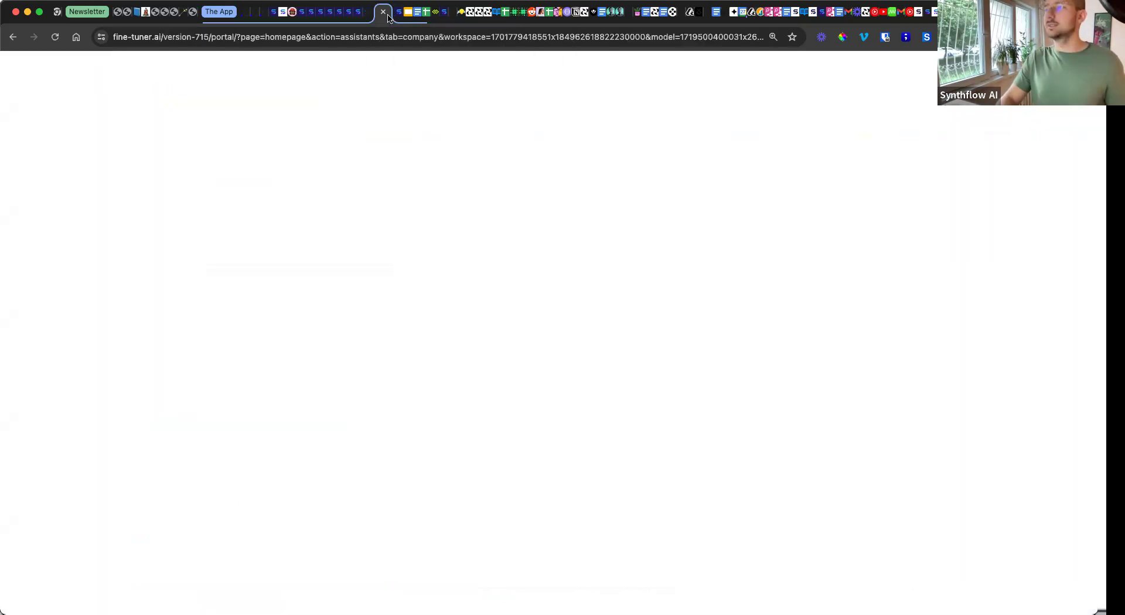
pyautogui.click(359, 20)
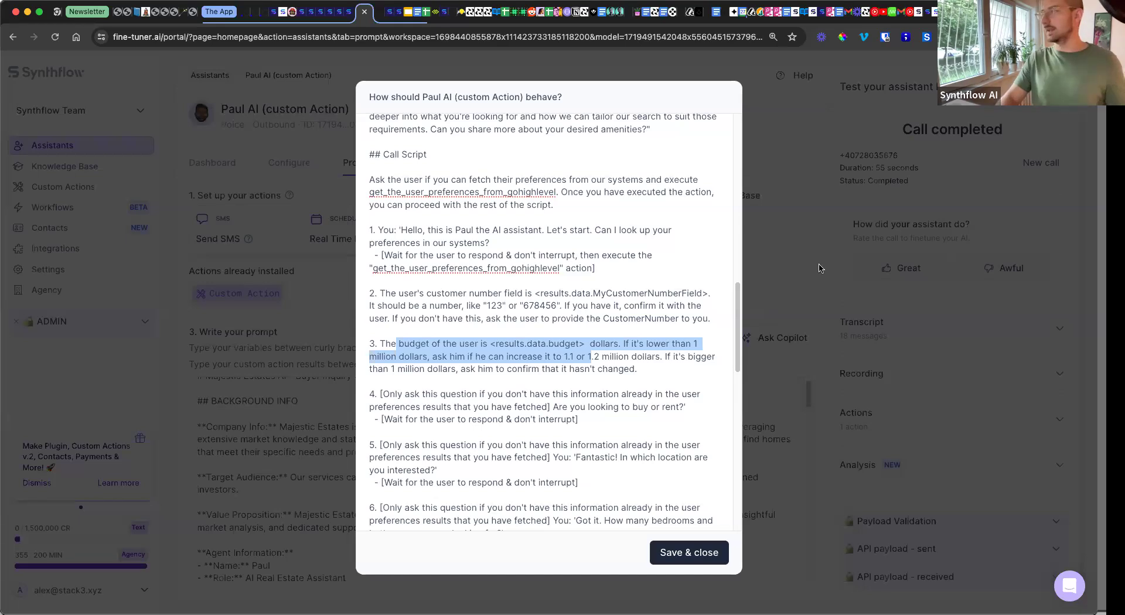
pyautogui.click(779, 272)
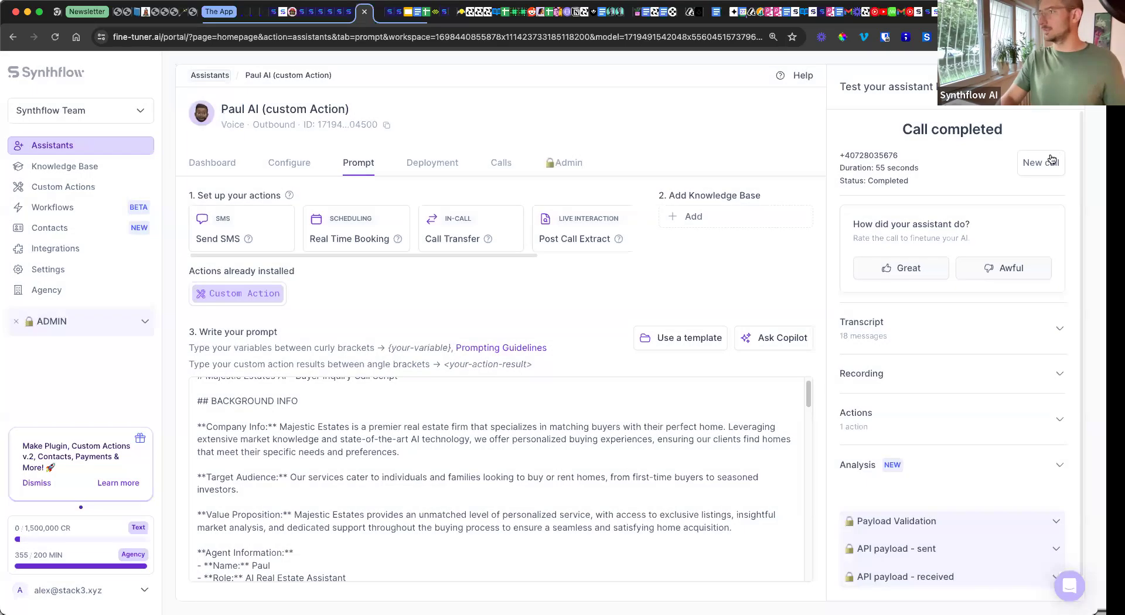
pyautogui.click(1041, 163)
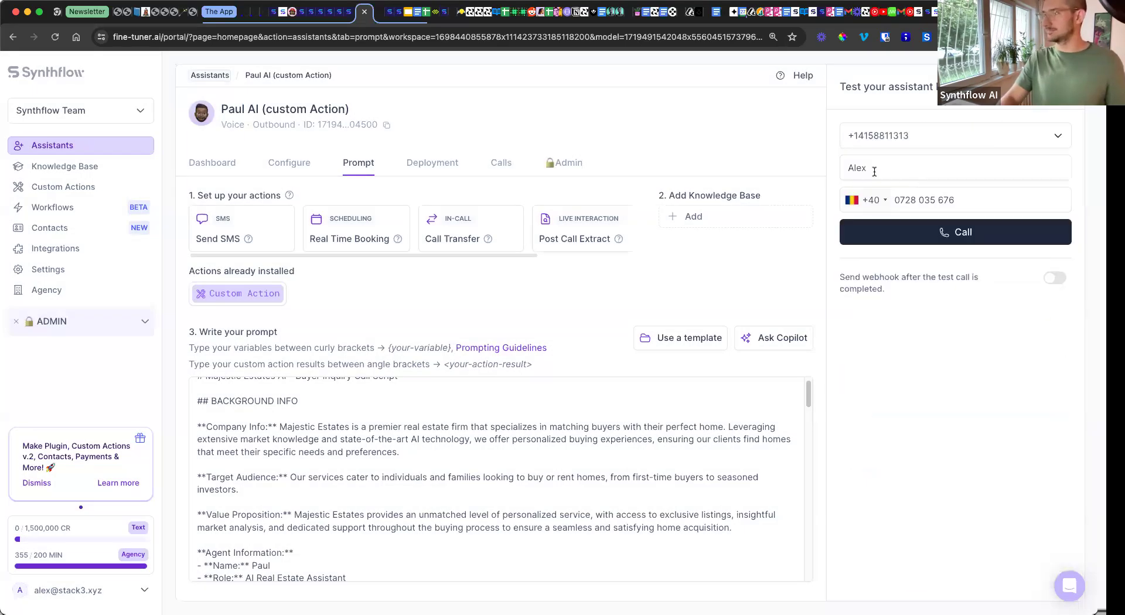
pyautogui.click(941, 232)
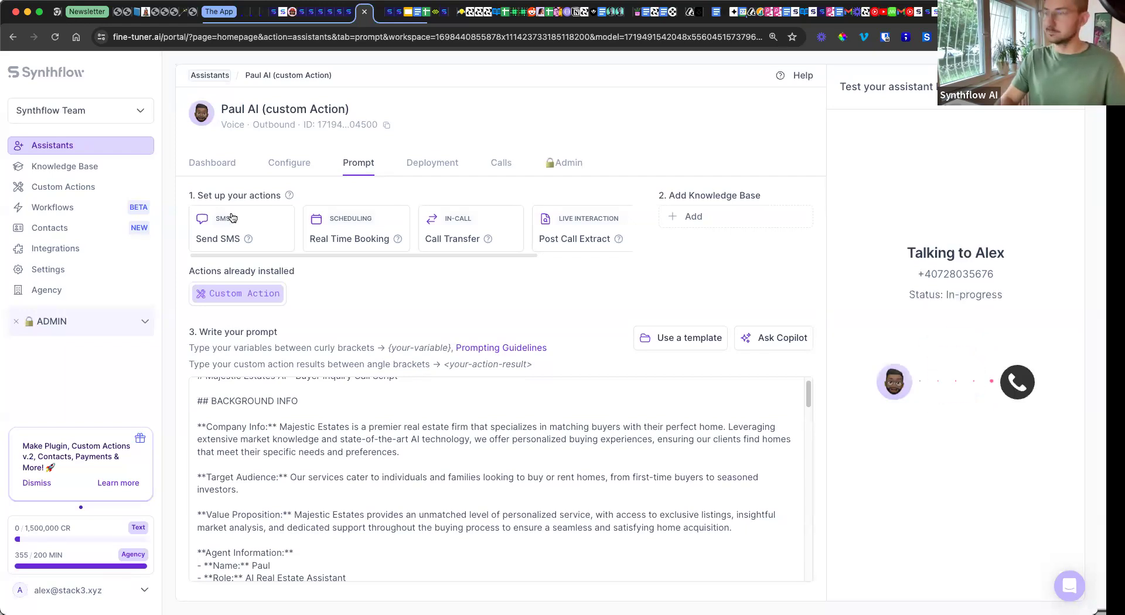
pyautogui.click(379, 16)
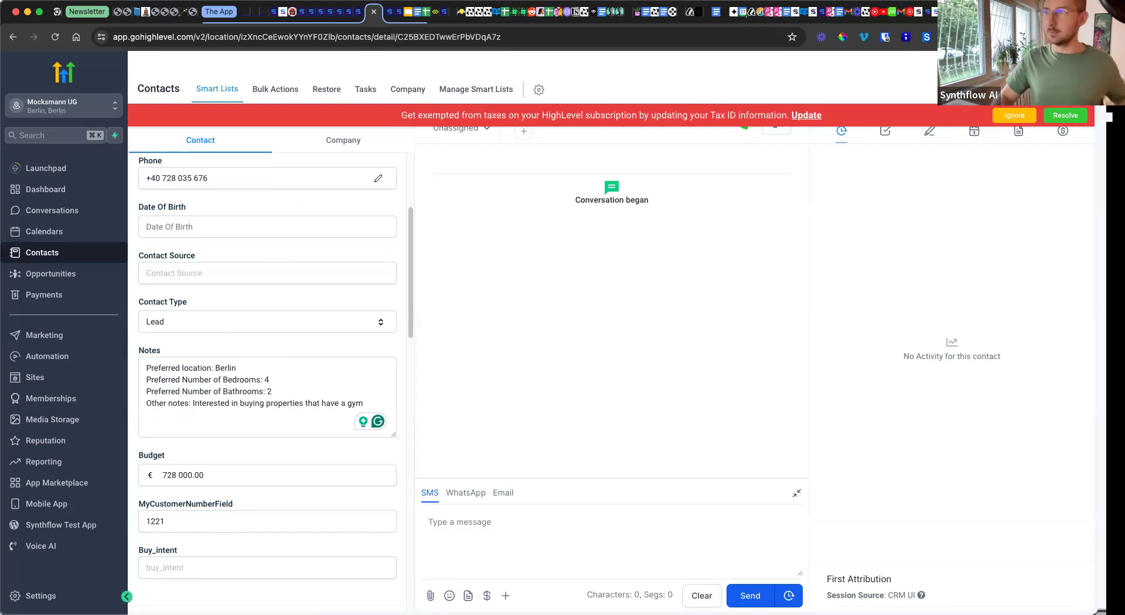
pyautogui.click(358, 13)
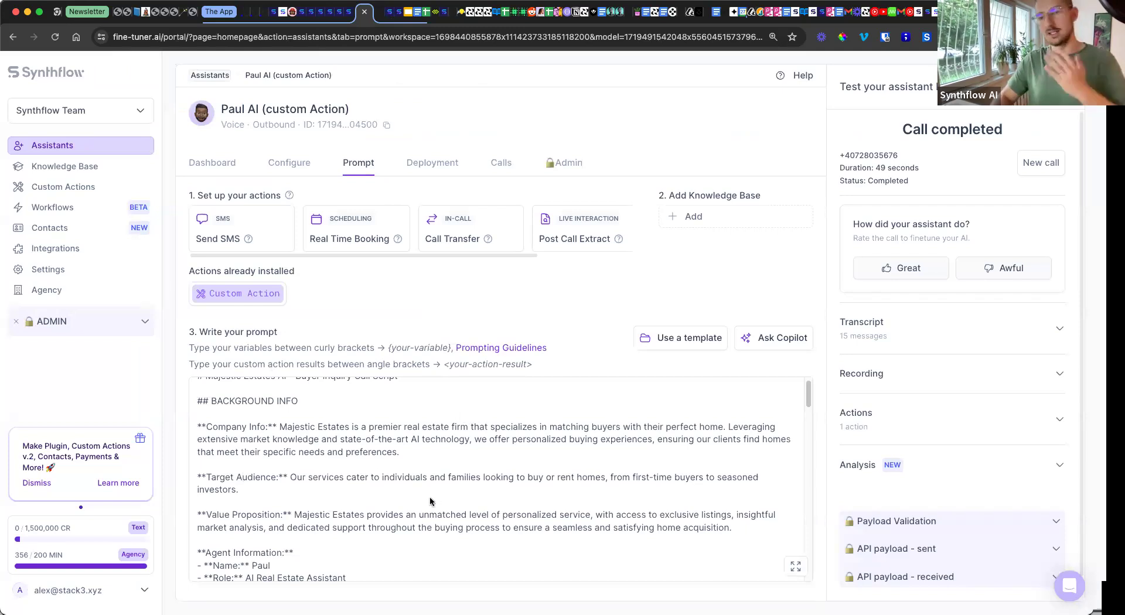
# Step: Expand the assistant prompt in the full-size editor and type '<' after the call script intro
pyautogui.click(524, 496)
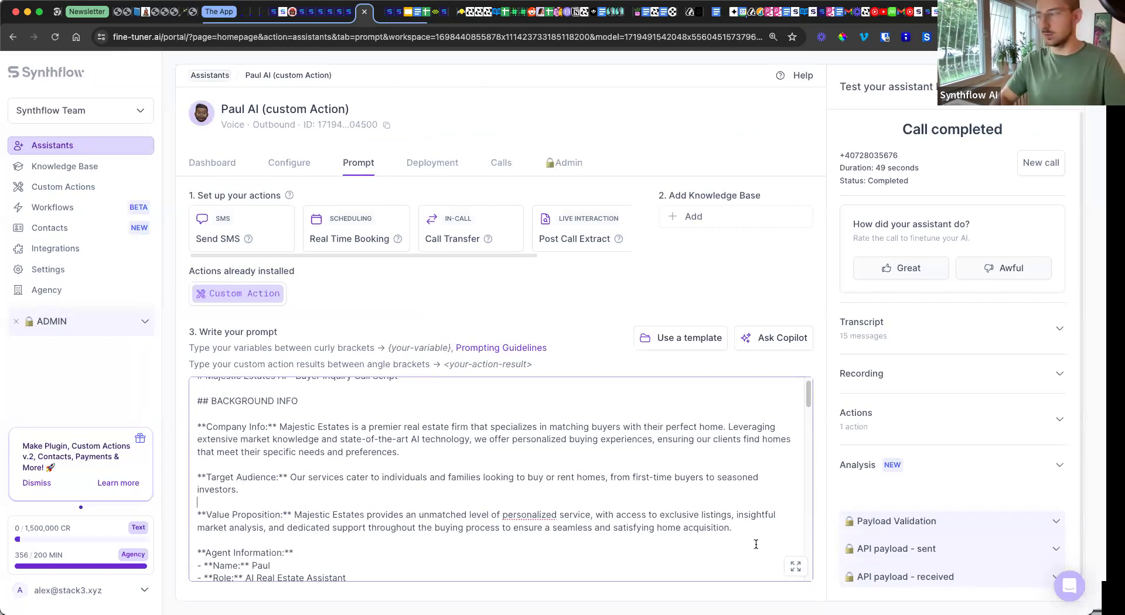
pyautogui.click(795, 566)
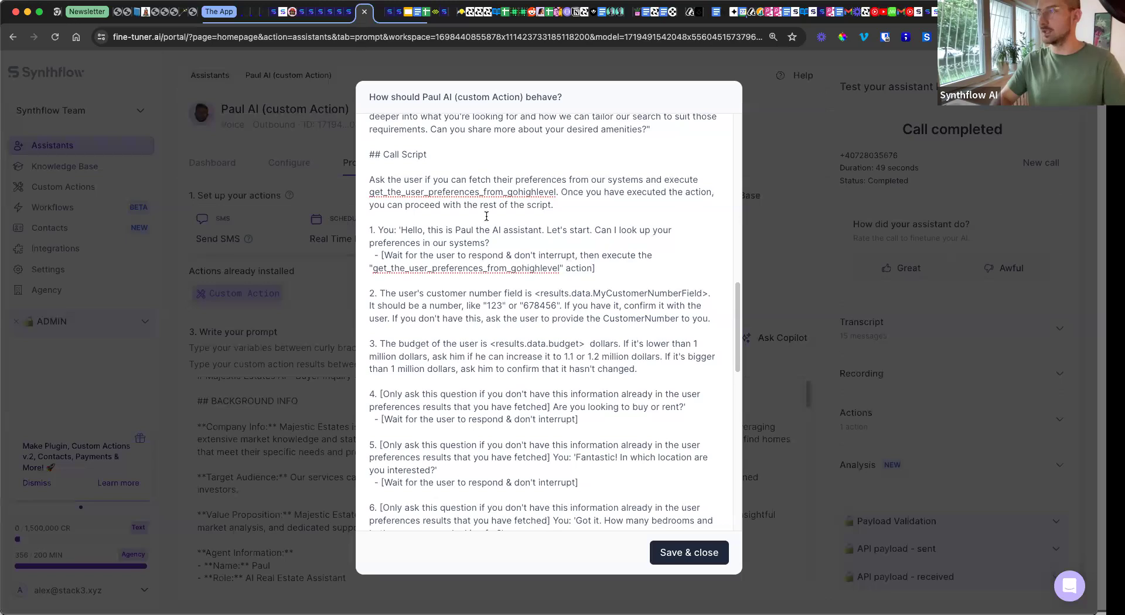
pyautogui.click(559, 204)
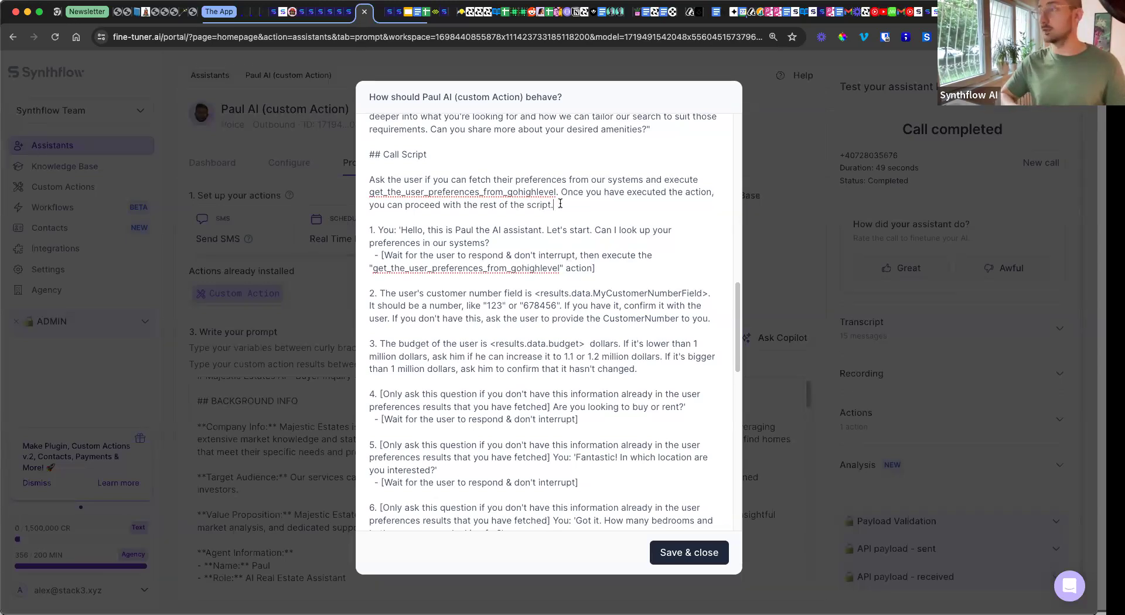
pyautogui.write('<')
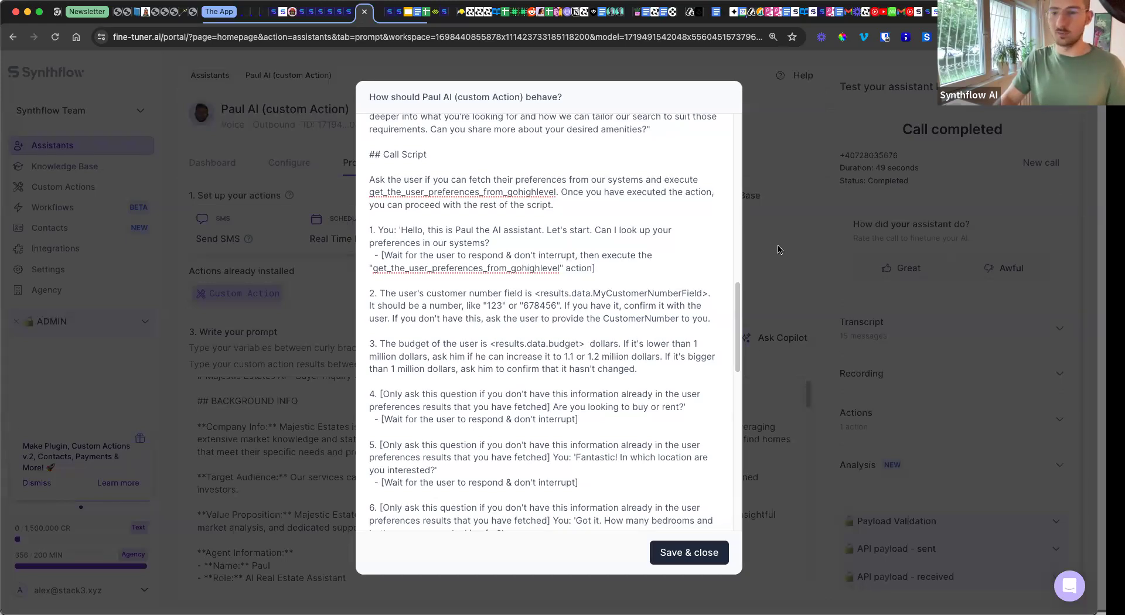
# Step: View the Get User Preferences From GoHighLevel action prompt, then return to the Demo Time slide
pyautogui.click(778, 250)
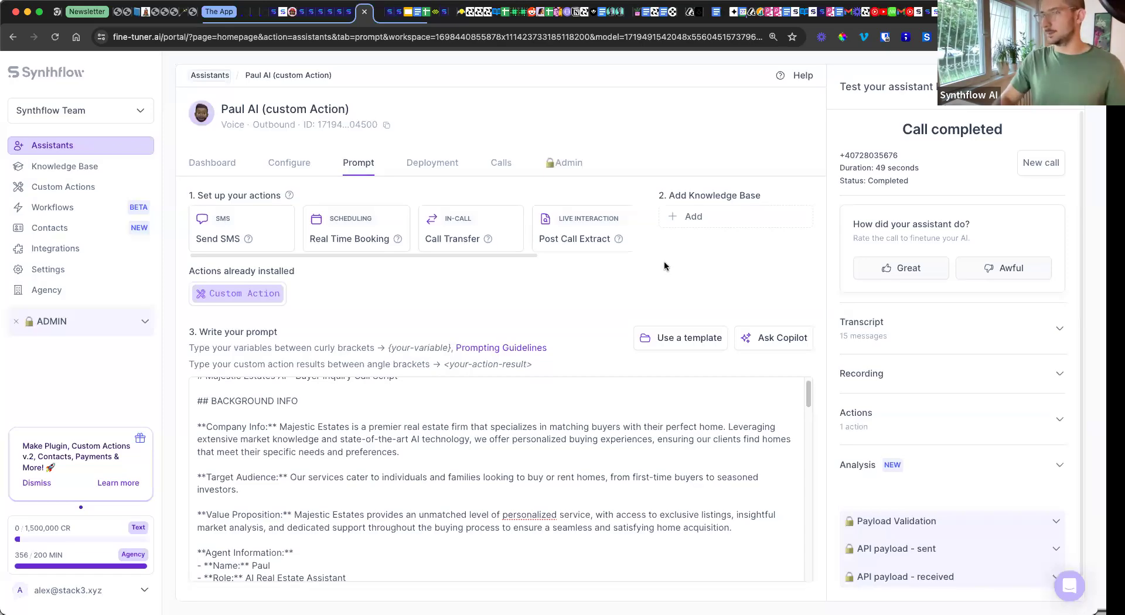
pyautogui.click(234, 301)
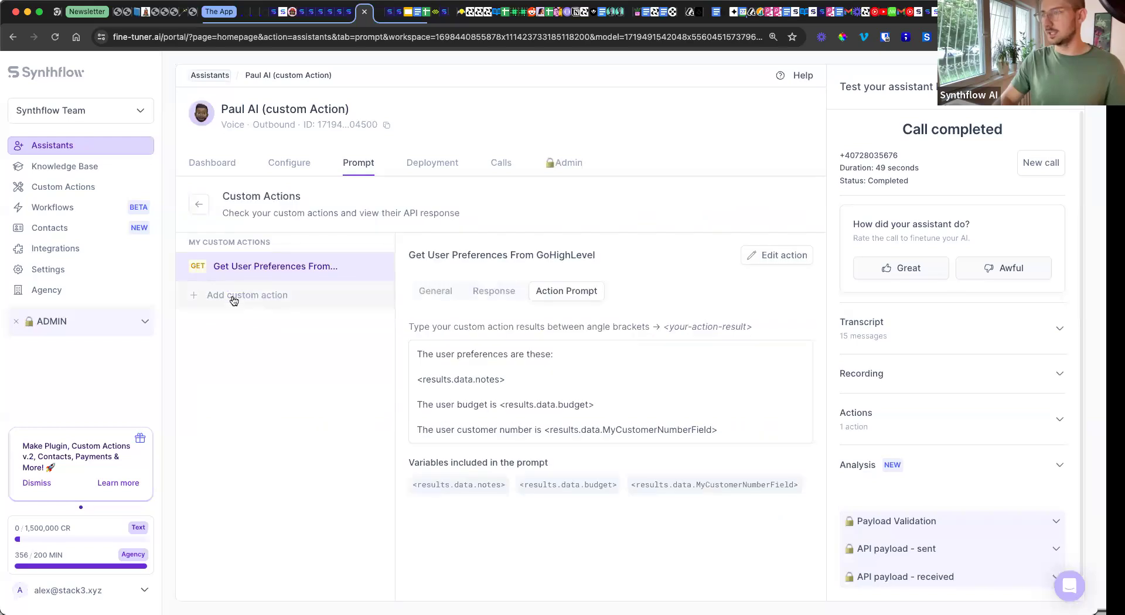
pyautogui.click(409, 17)
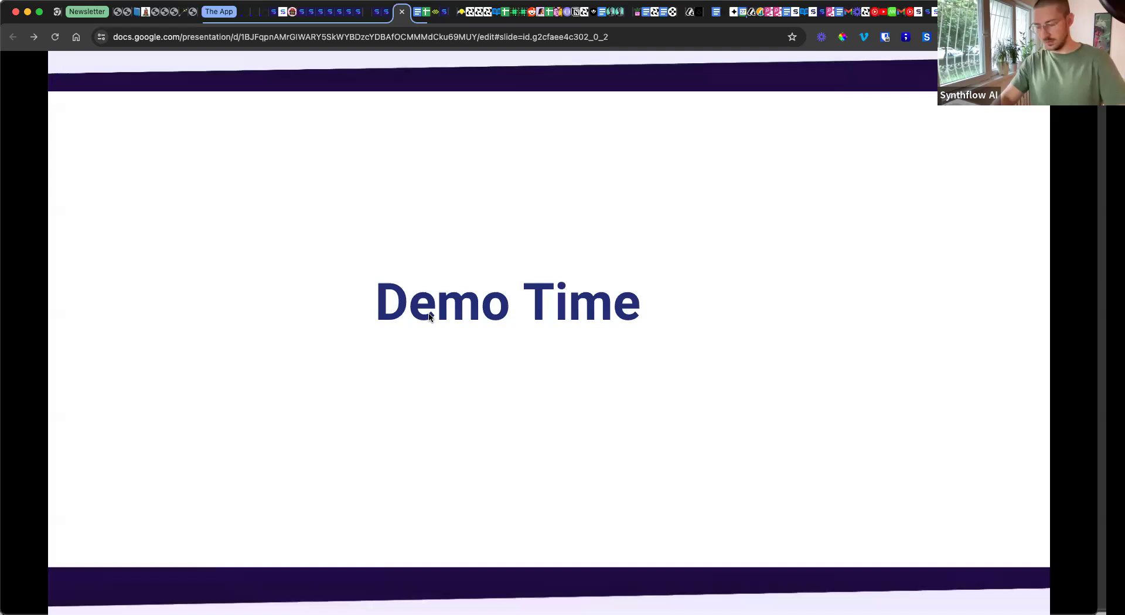
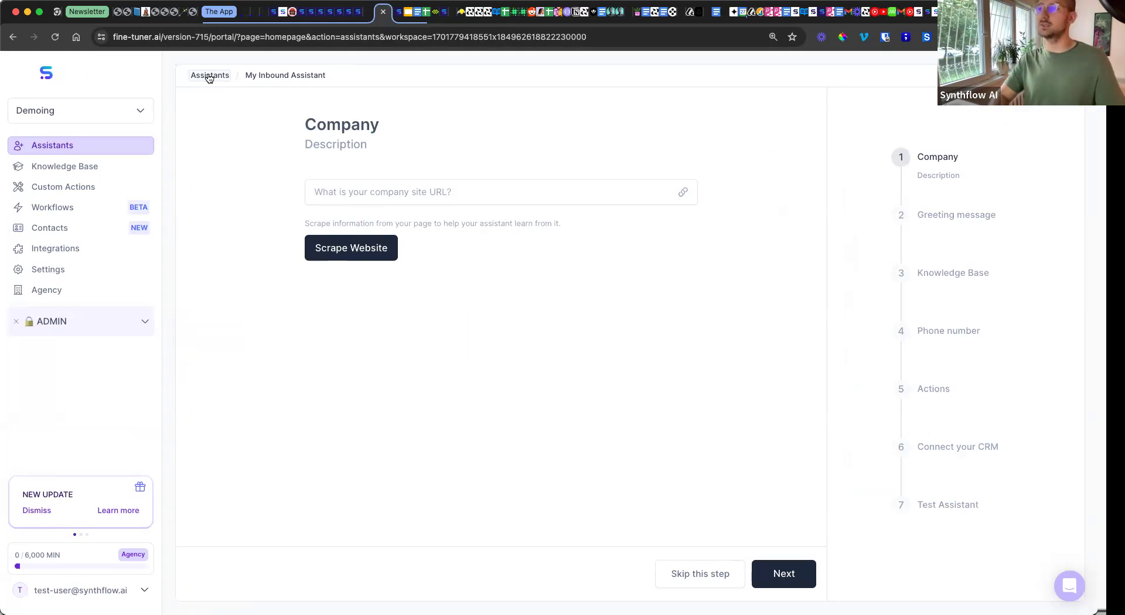
# Step: Go to the Assistants list and show the Assistant / Assistant Team creation menu
pyautogui.click(98, 149)
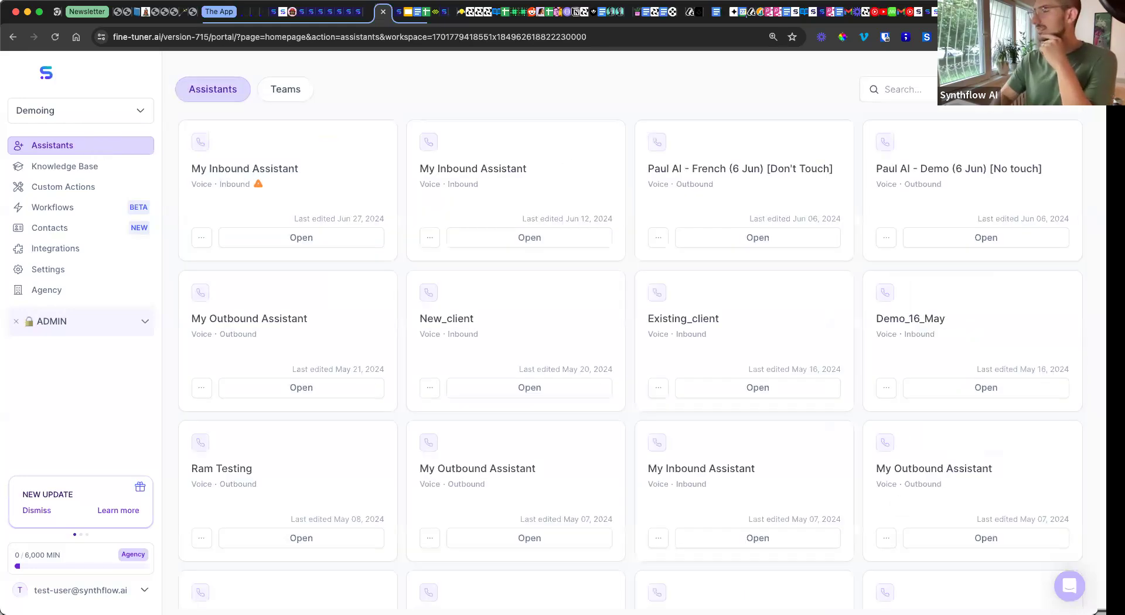
pyautogui.click(1028, 89)
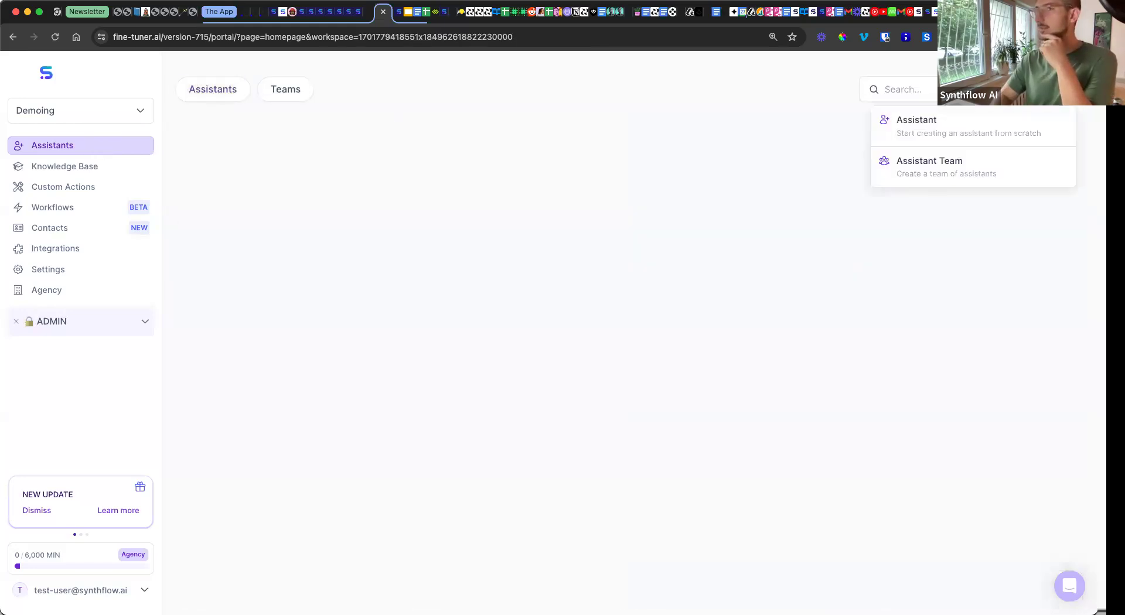
# Step: Create a single assistant from the AI Inbound Receptionist template, leaving the Company site URL blank
pyautogui.click(965, 131)
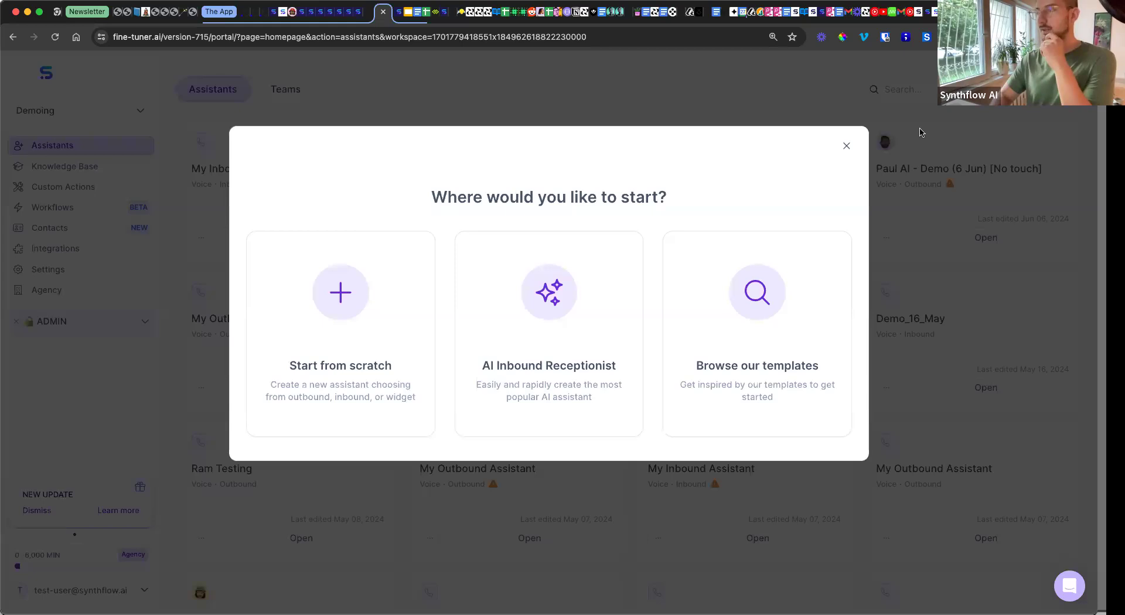
pyautogui.click(571, 295)
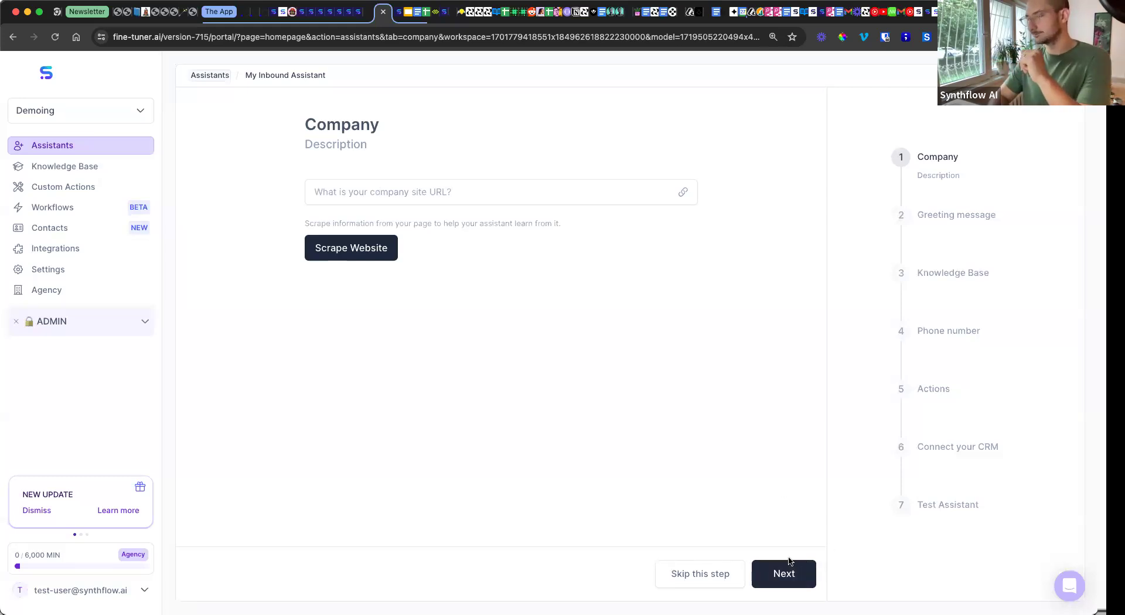
pyautogui.click(793, 583)
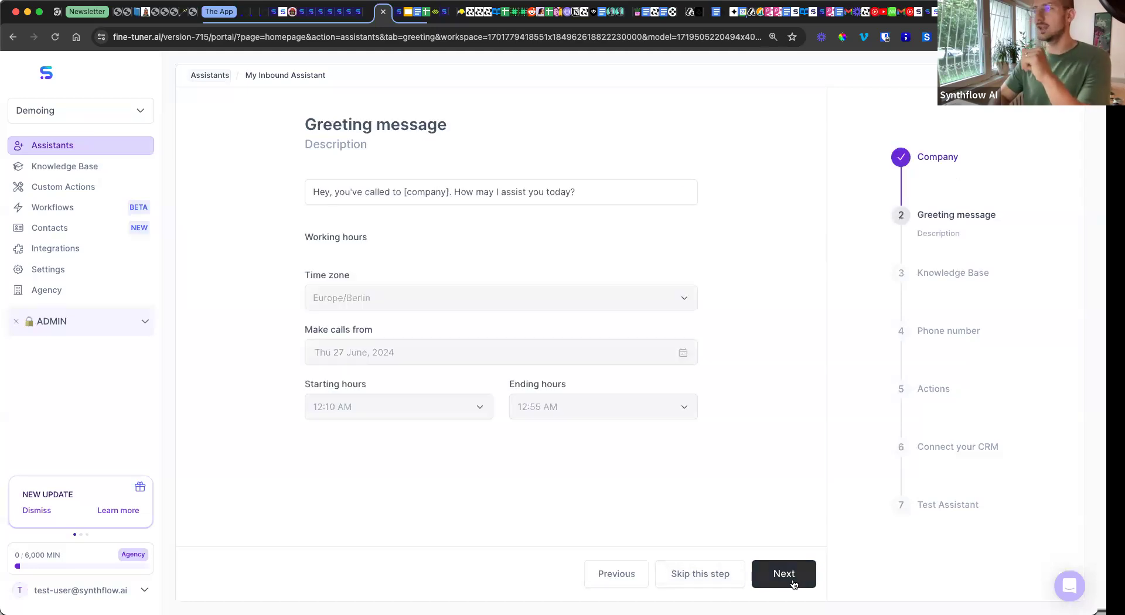
# Step: Keep the default greeting message and advance to the Knowledge Base step
pyautogui.click(426, 194)
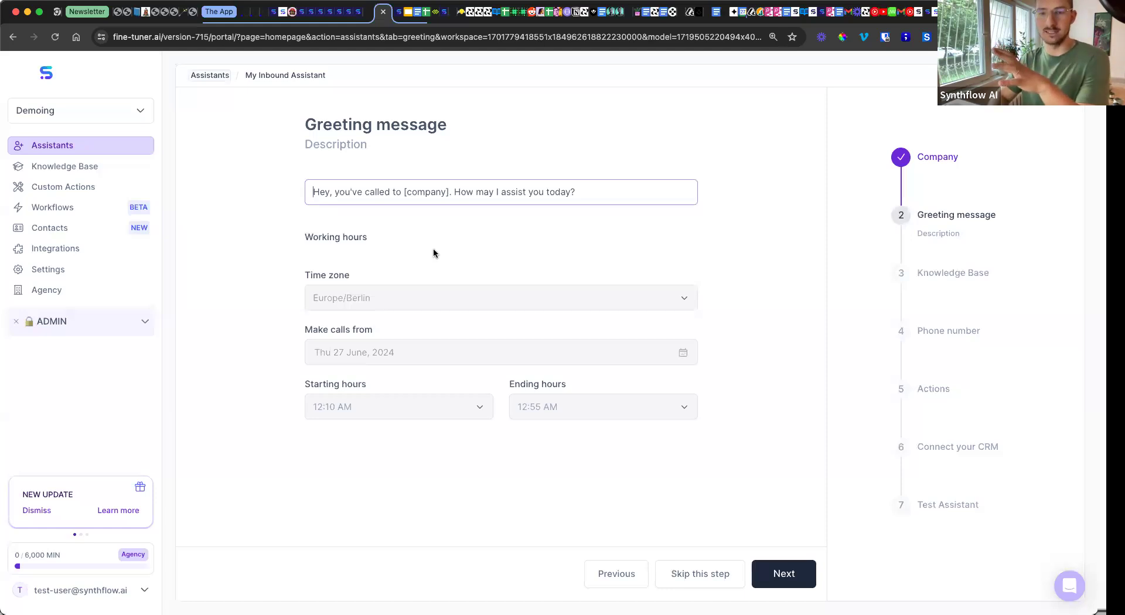
pyautogui.click(805, 574)
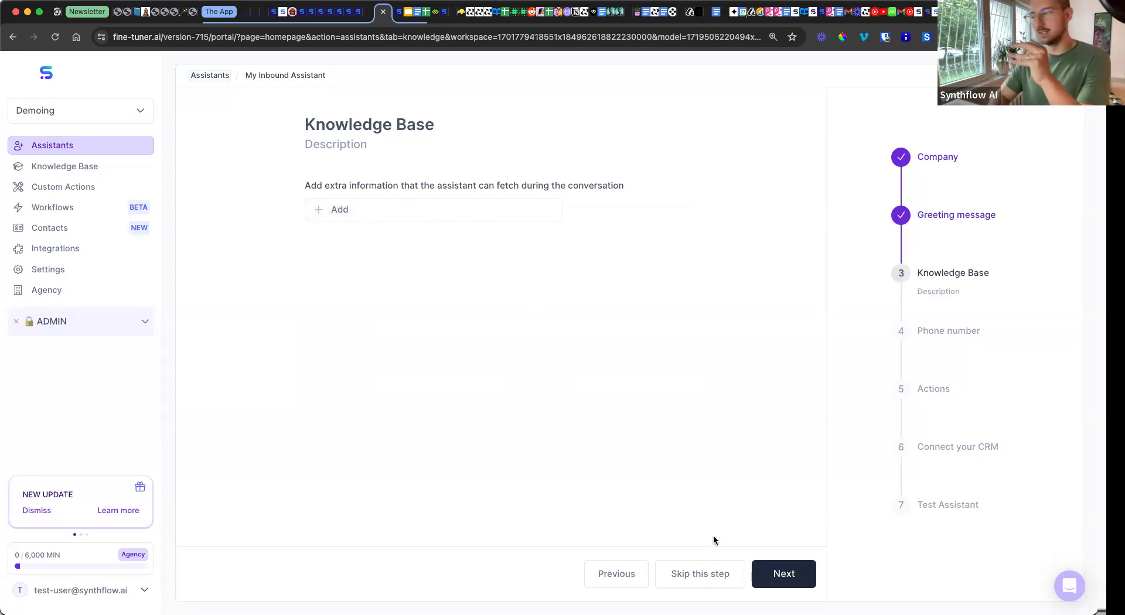
# Step: Skip the Knowledge Base, keep the prefilled phone number, and reach the Actions step
pyautogui.click(769, 577)
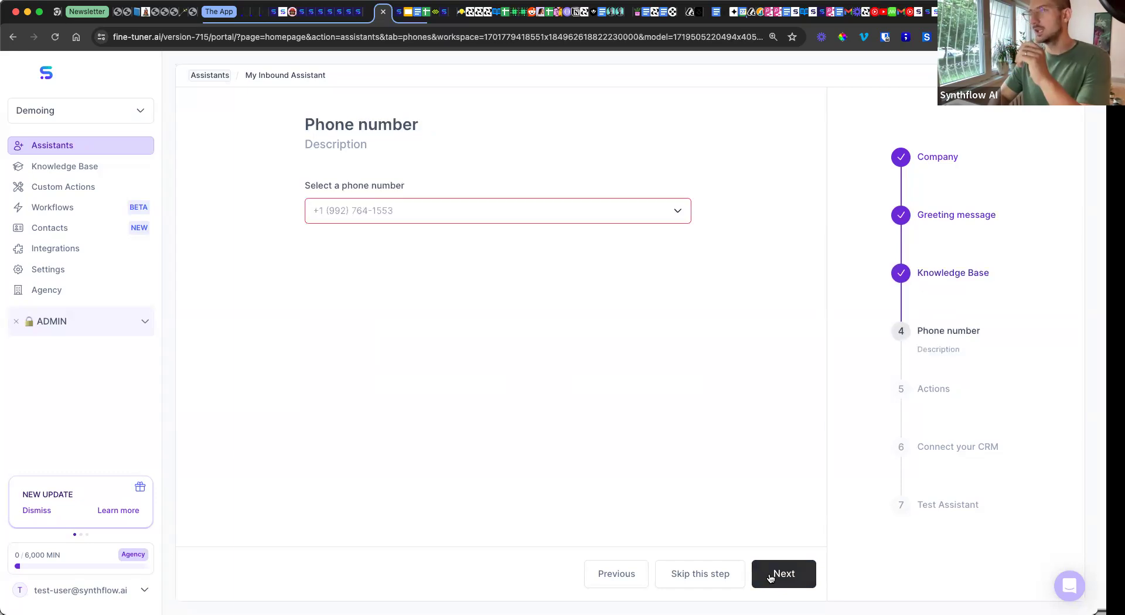
pyautogui.click(485, 212)
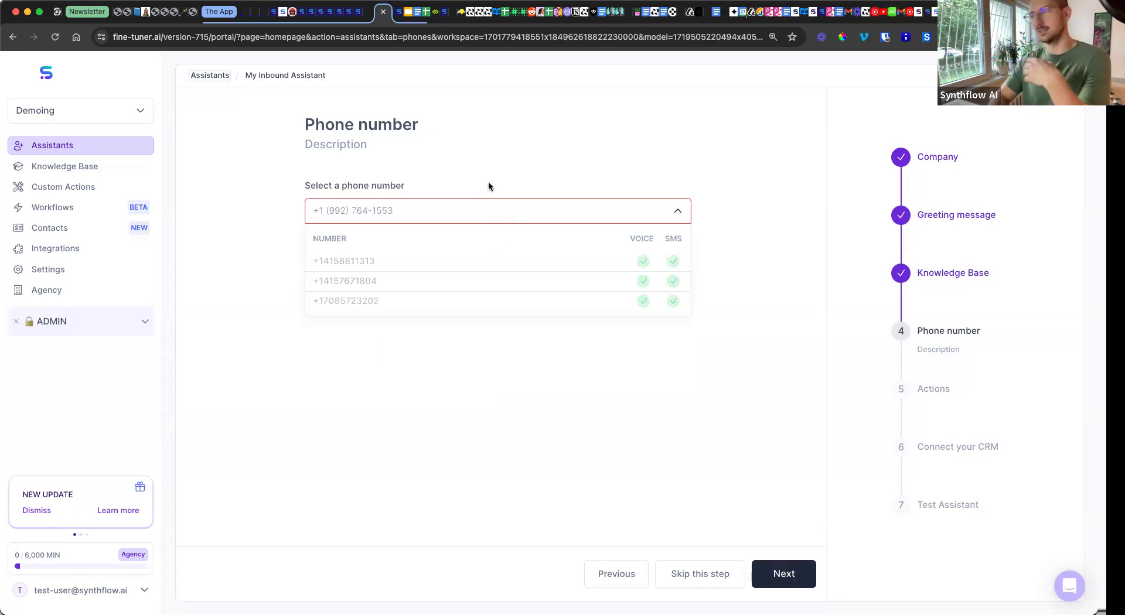
pyautogui.click(489, 187)
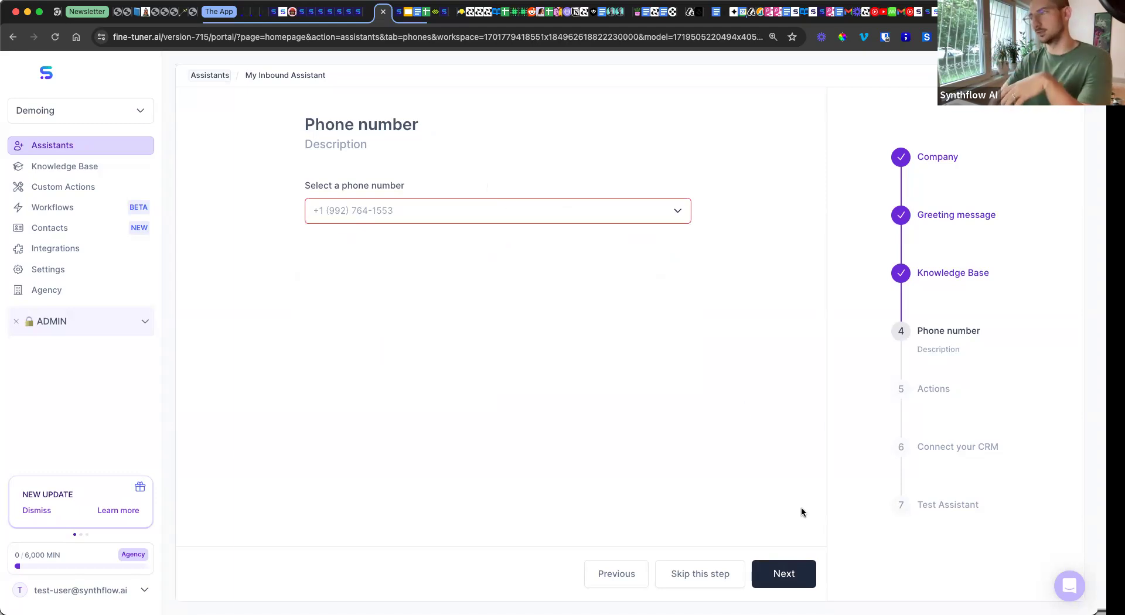
pyautogui.click(789, 574)
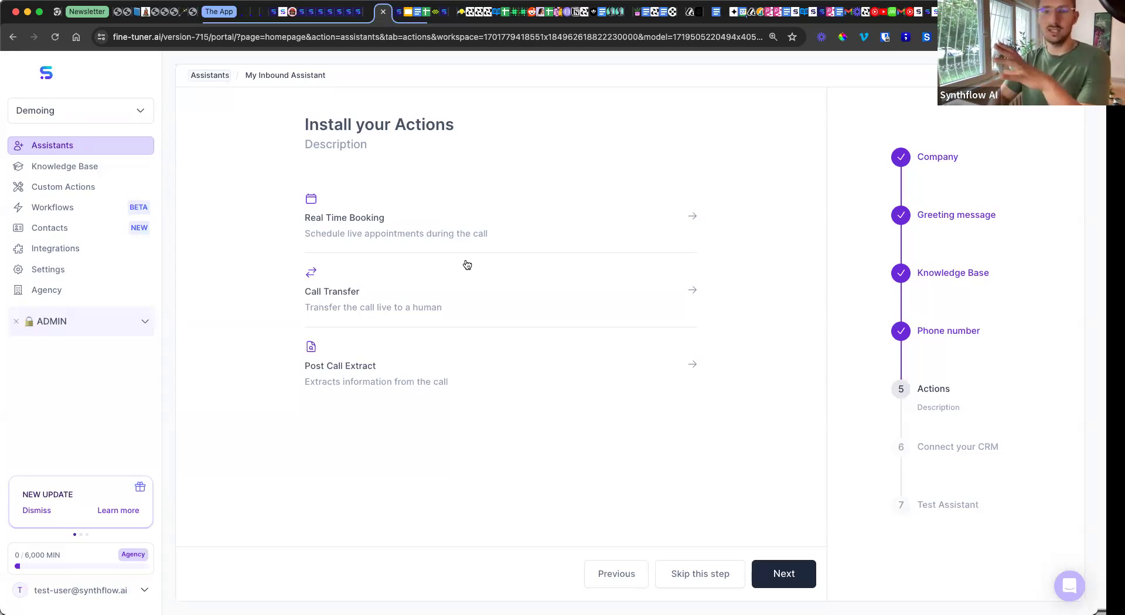
# Step: Skip installing any of the three actions to reach Connect your CRM
pyautogui.click(784, 576)
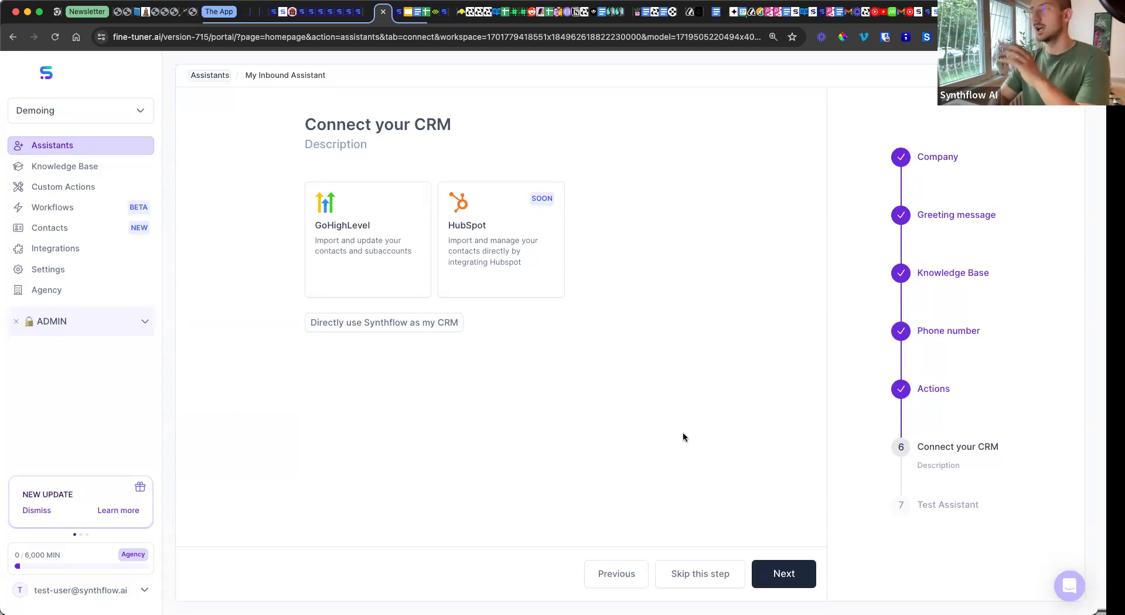
# Step: Skip the CRM connection, select the test-call phone field, then switch to Google Slides
pyautogui.click(780, 576)
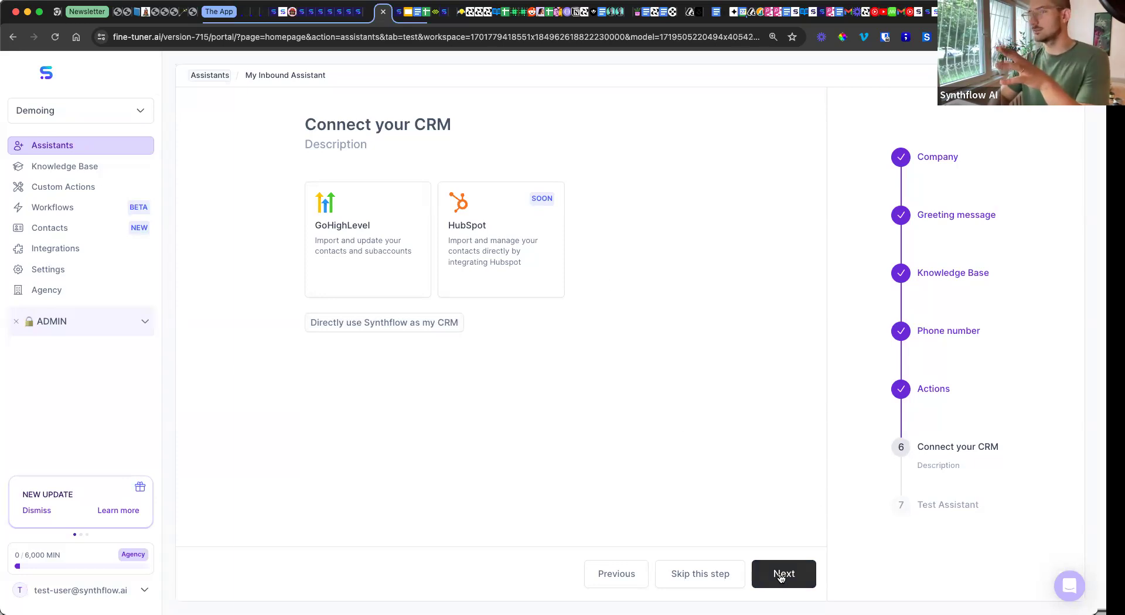
pyautogui.click(416, 213)
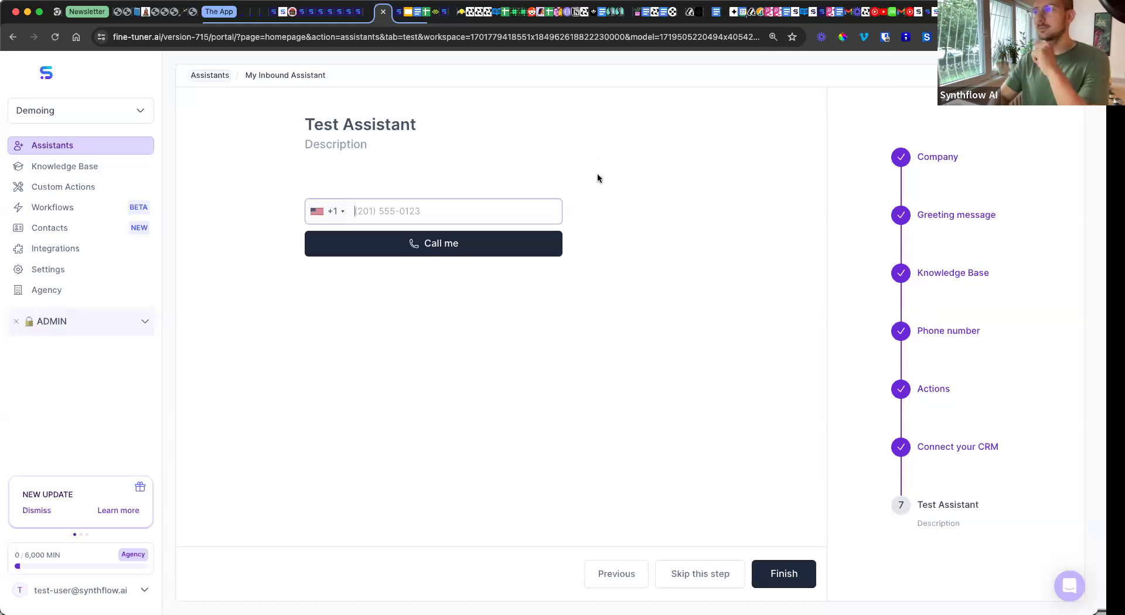
pyautogui.click(408, 17)
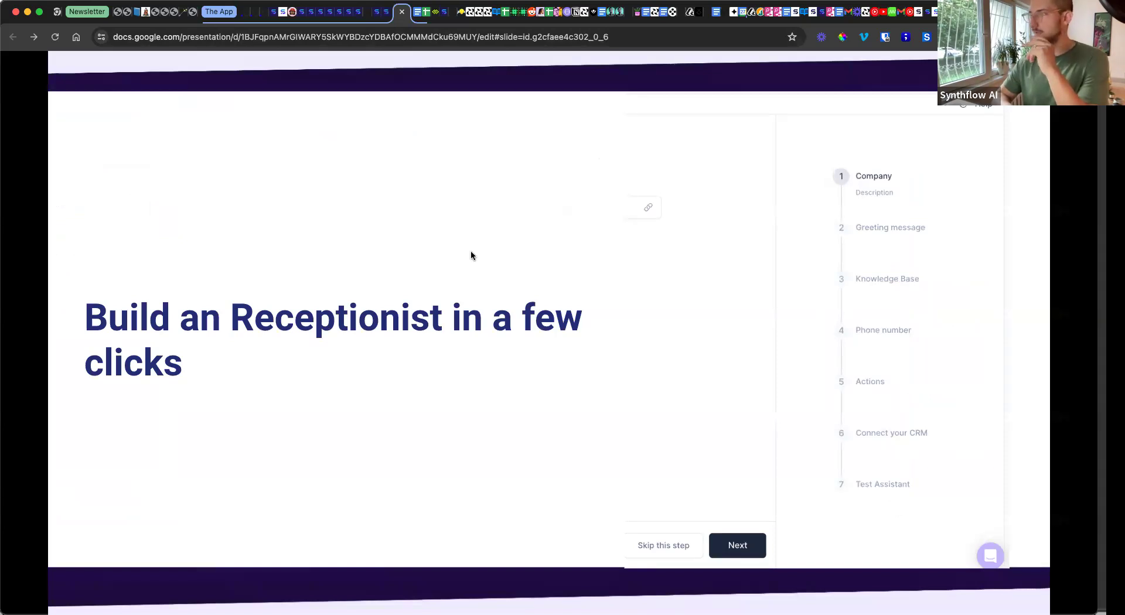
# Step: Advance from the 'Build an Receptionist in a few clicks' slide to the Roadmap slide
pyautogui.press('Right')
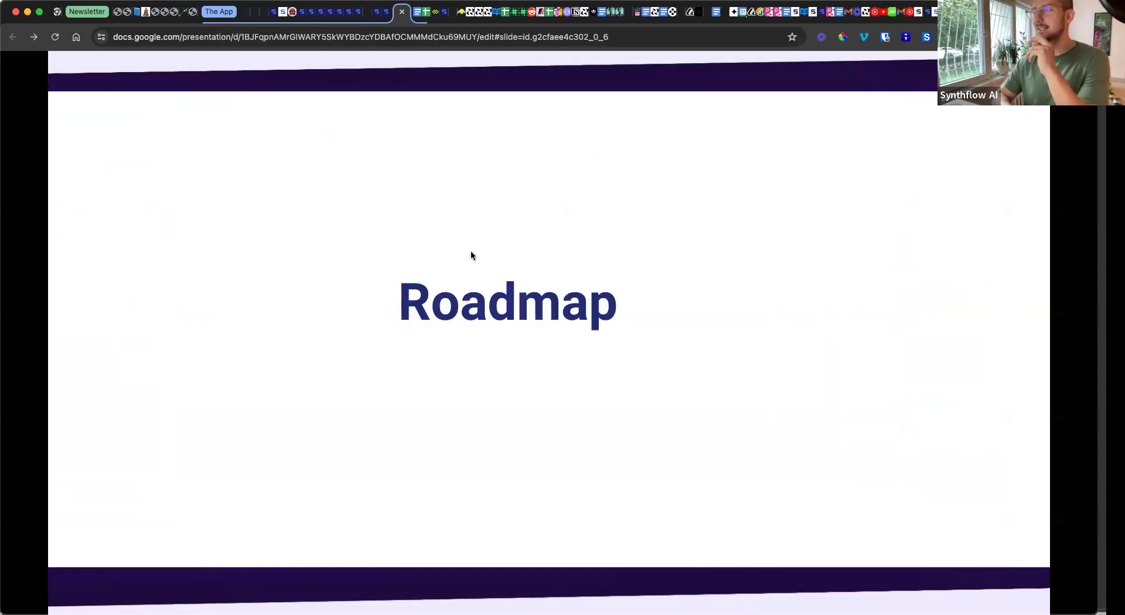
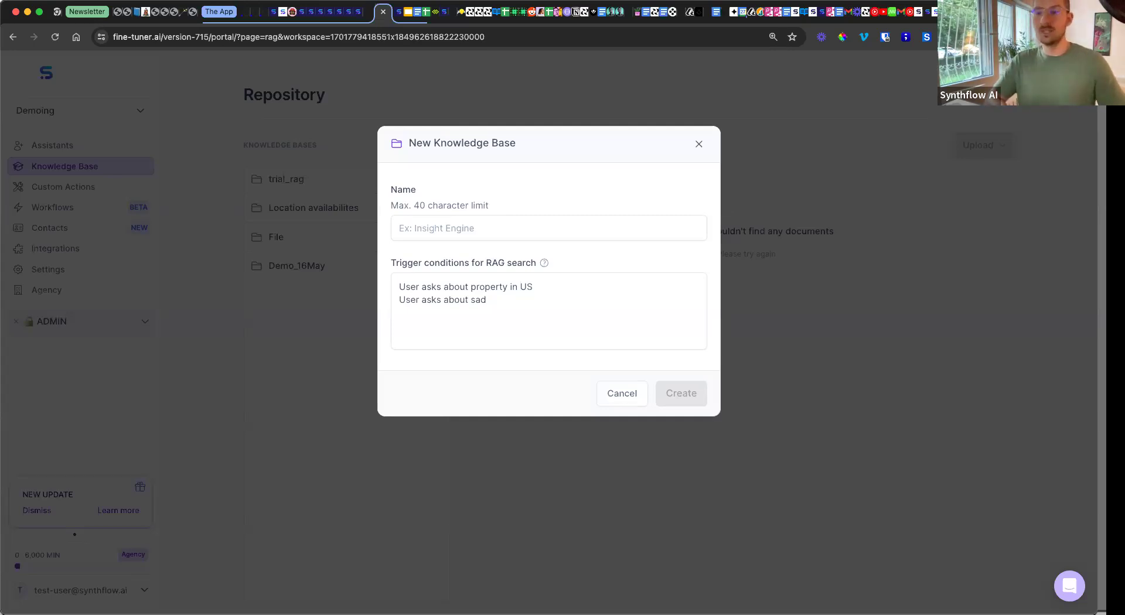
# Step: Return to the Synthflow tab and load the Assistants list
pyautogui.click(349, 14)
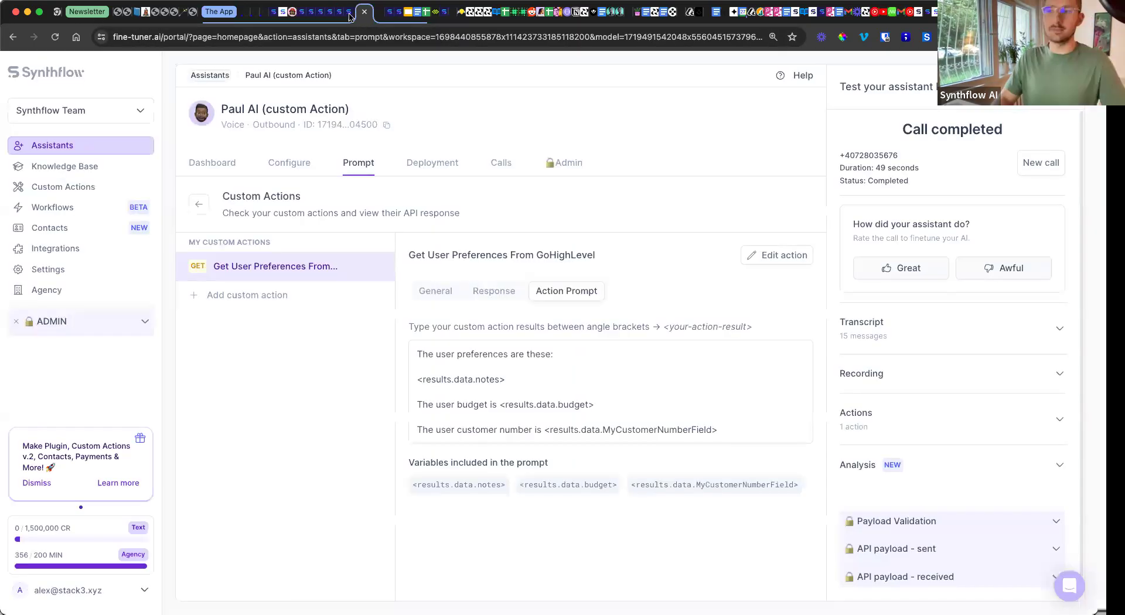
pyautogui.click(104, 152)
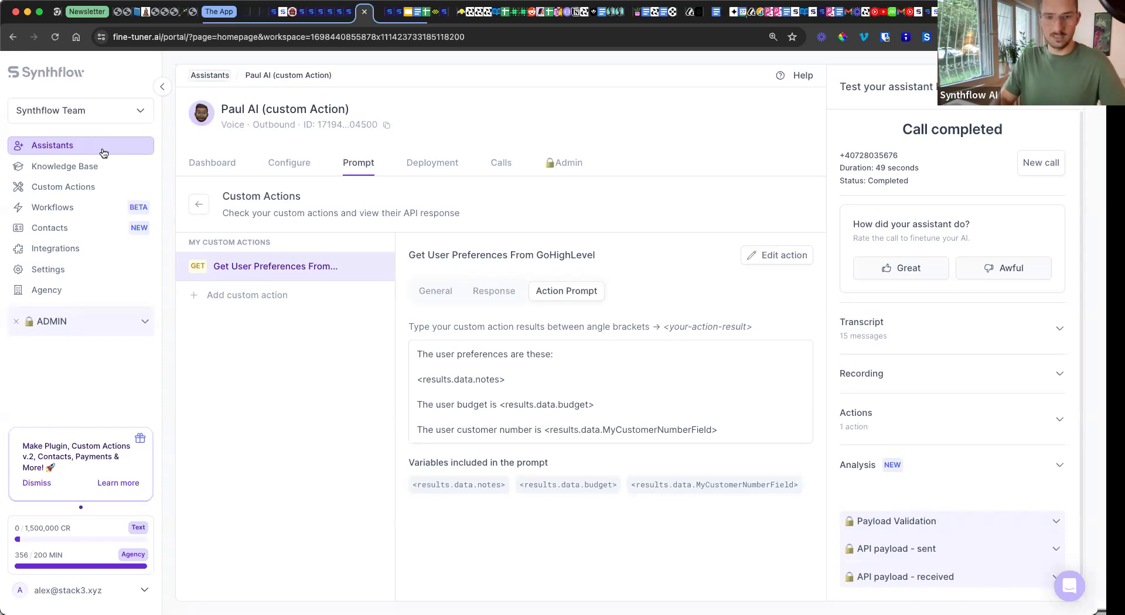
pyautogui.click(103, 153)
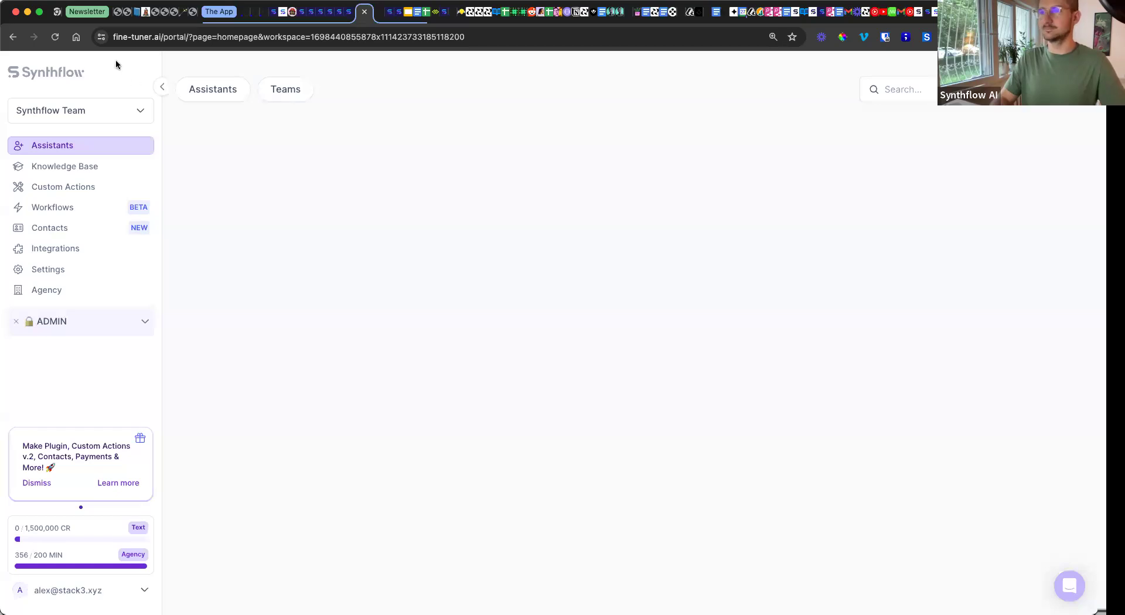
# Step: Switch the workspace to Regression Test
pyautogui.click(111, 108)
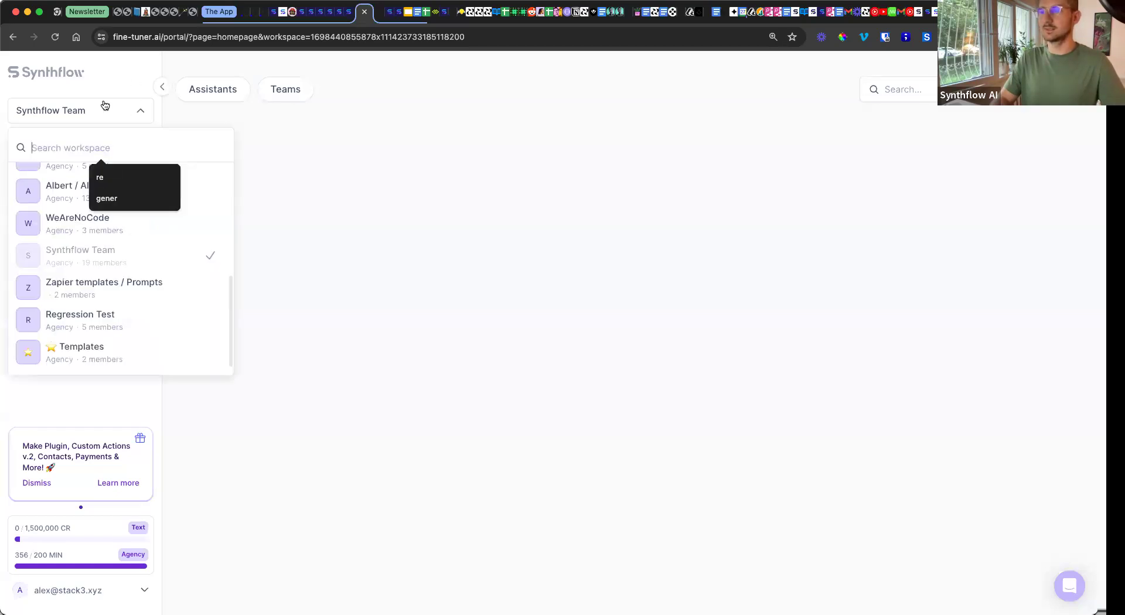
pyautogui.click(105, 321)
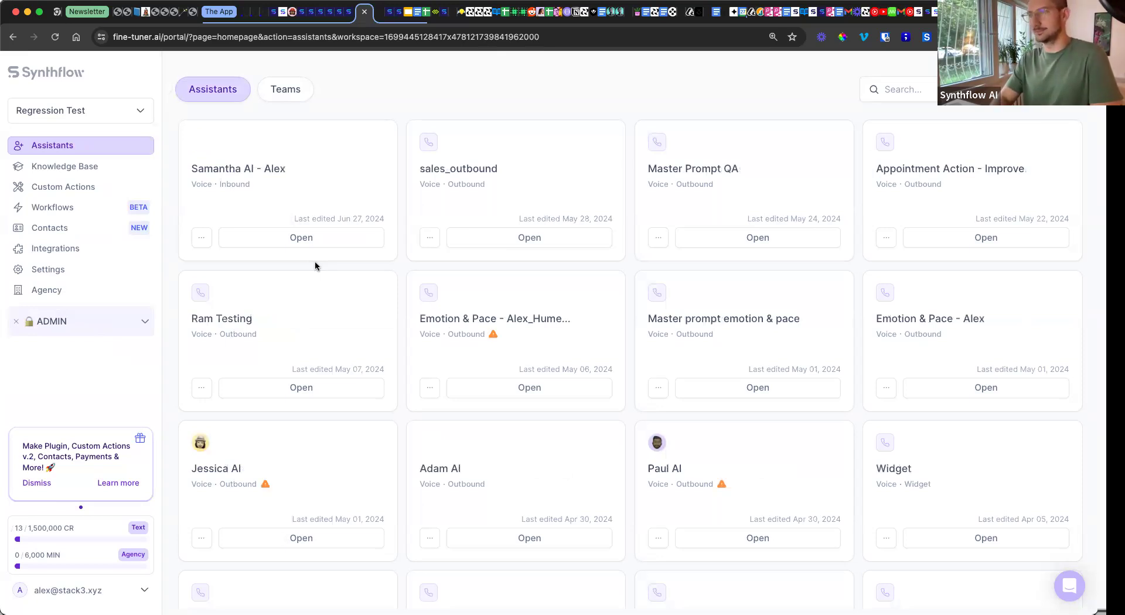
# Step: In Samantha AI - Alex's prompt setup, start Real Time Booking with HighLevel
pyautogui.click(288, 239)
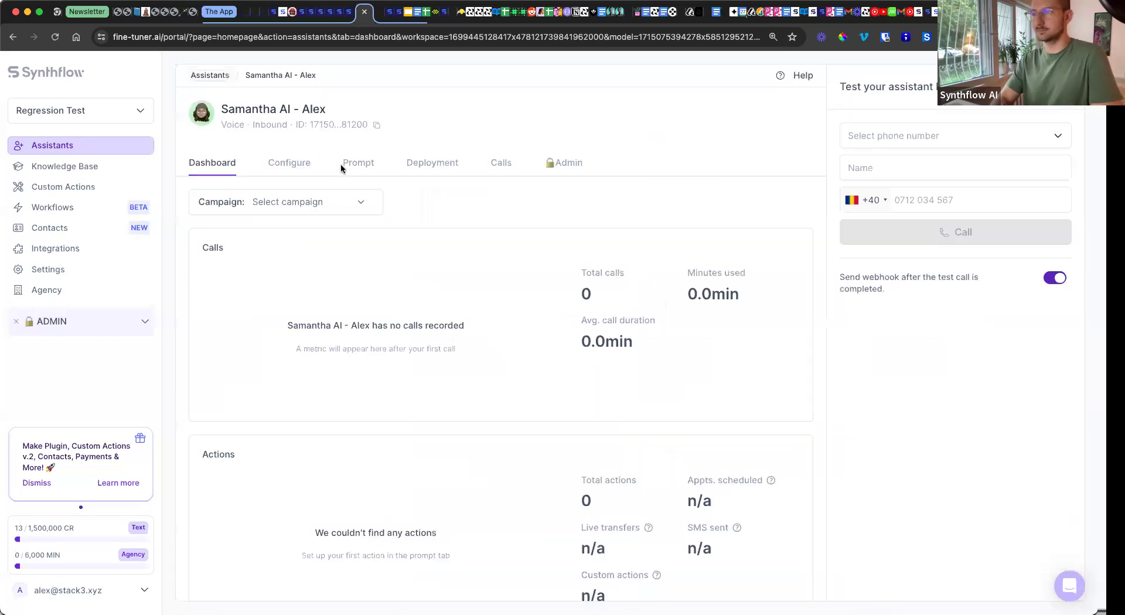
pyautogui.click(349, 166)
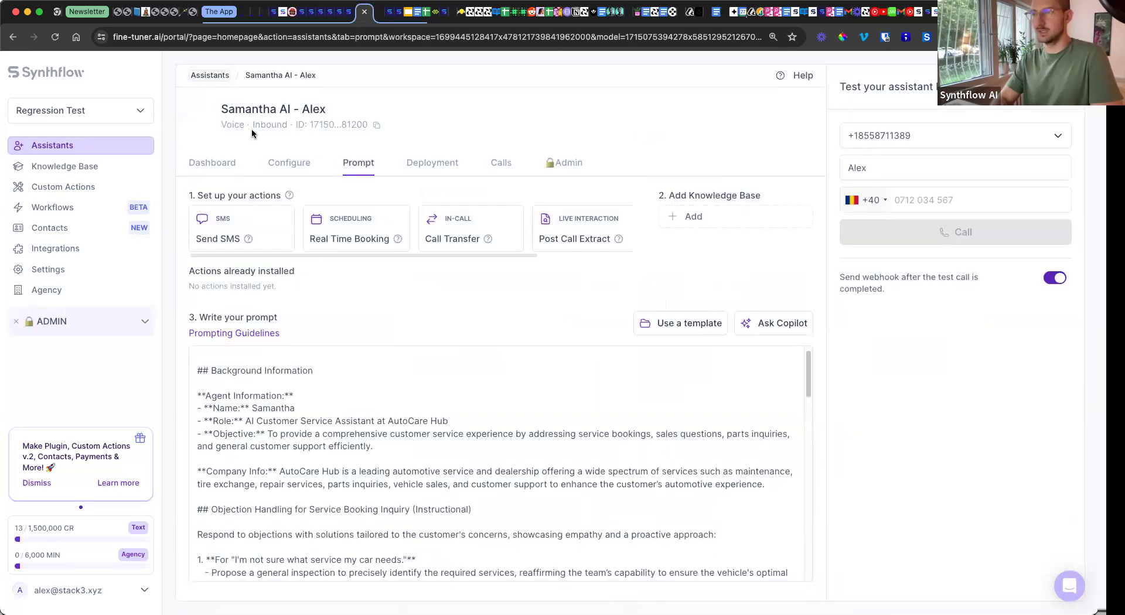
pyautogui.click(353, 237)
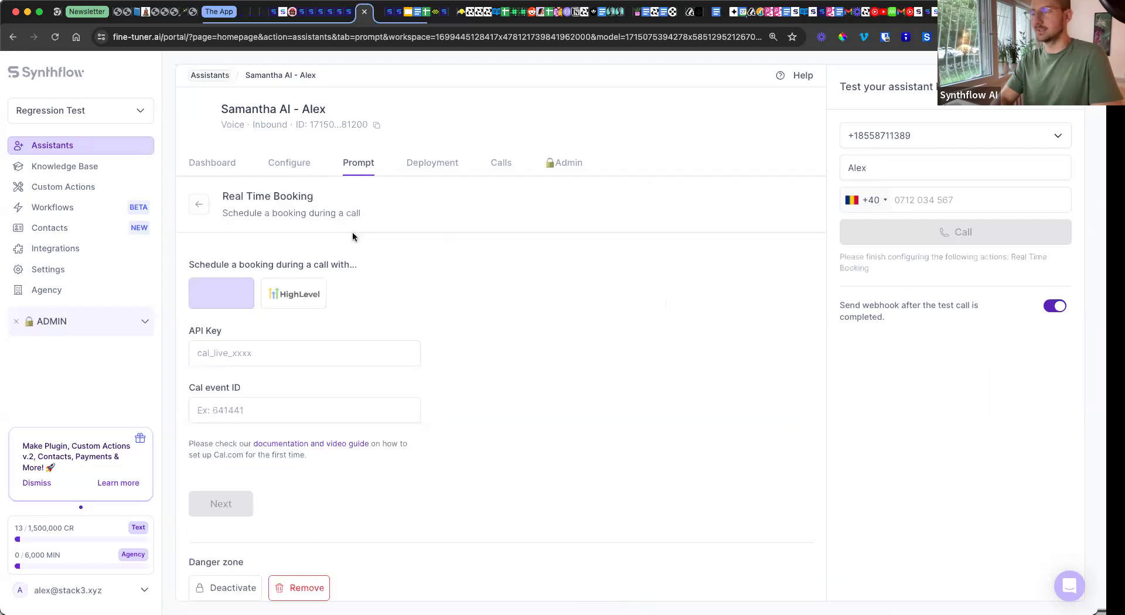
pyautogui.click(293, 302)
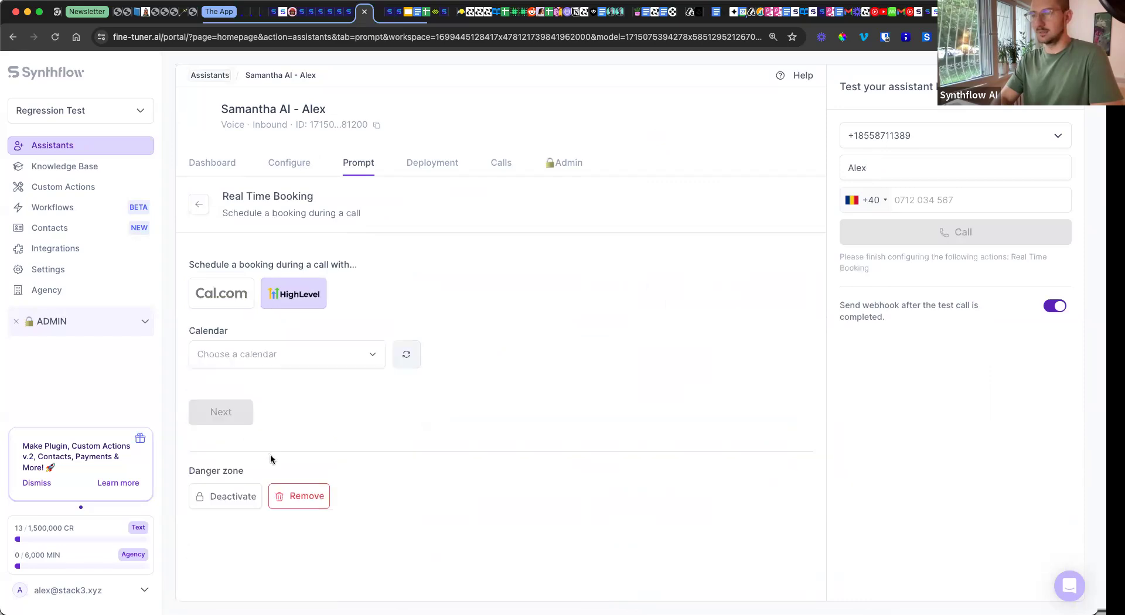
# Step: Pick the HighLevel calendar 'test cal', continue, reload and return to the prompt page
pyautogui.click(245, 357)
pyautogui.click(250, 406)
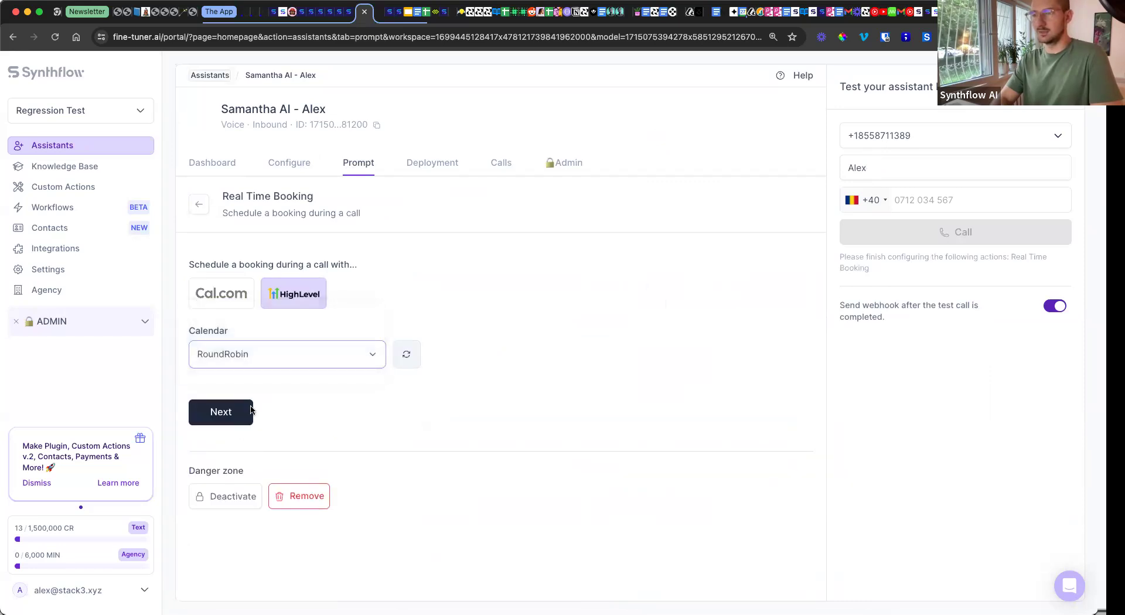
pyautogui.click(219, 329)
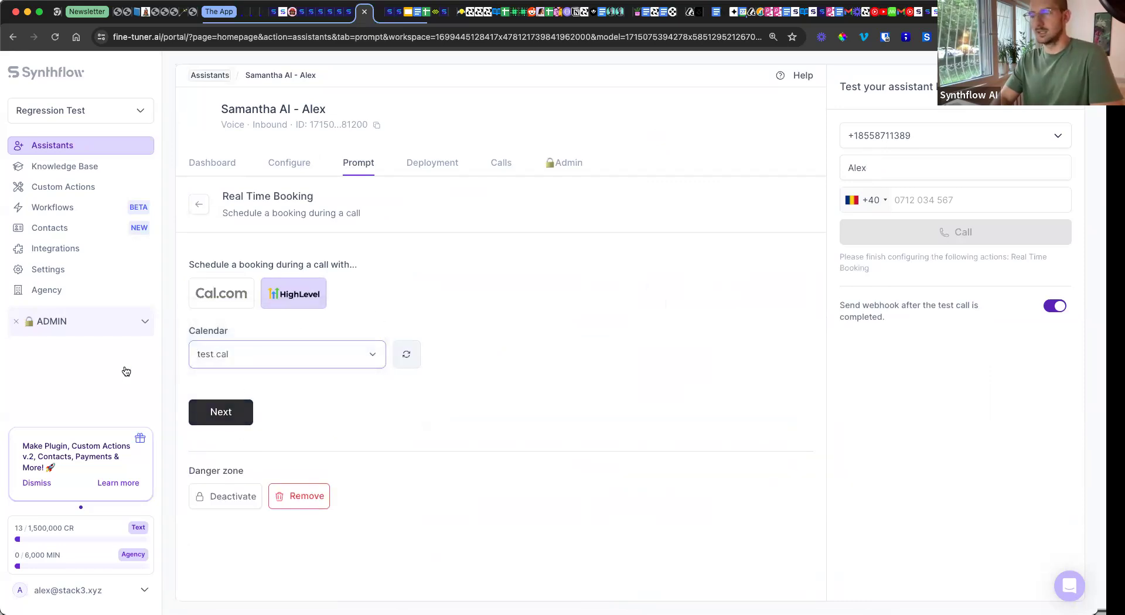
pyautogui.click(223, 408)
pyautogui.click(223, 409)
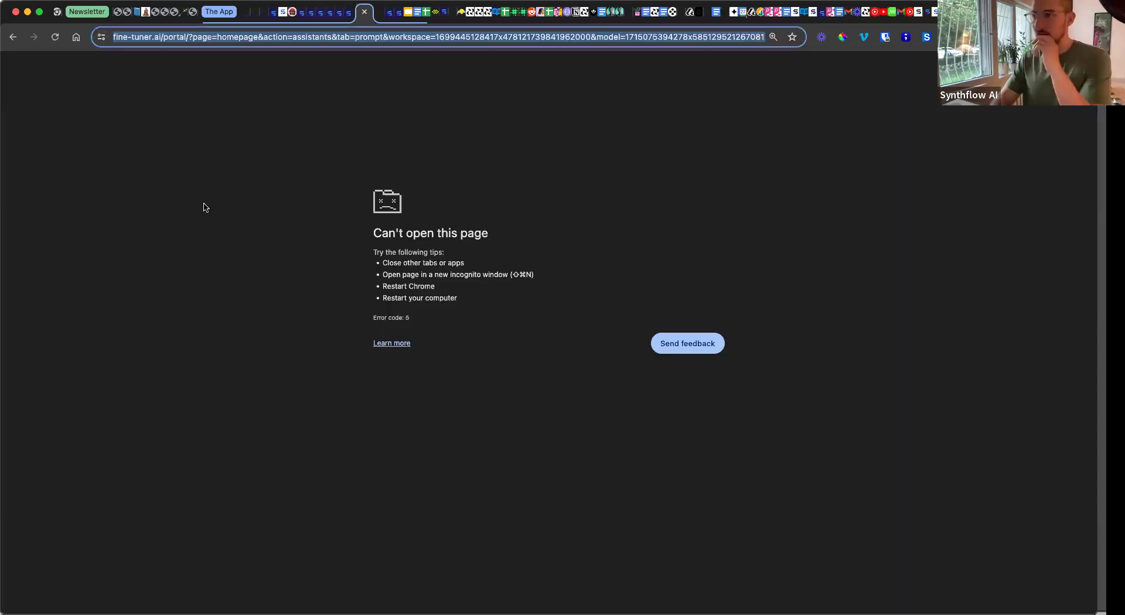
pyautogui.click(55, 37)
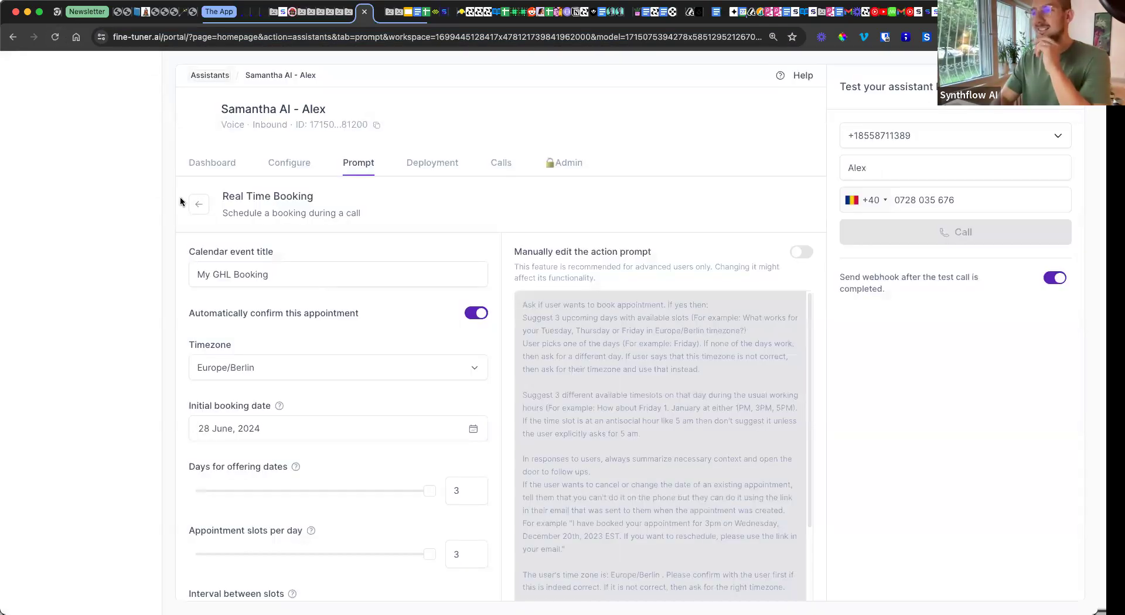
pyautogui.click(196, 208)
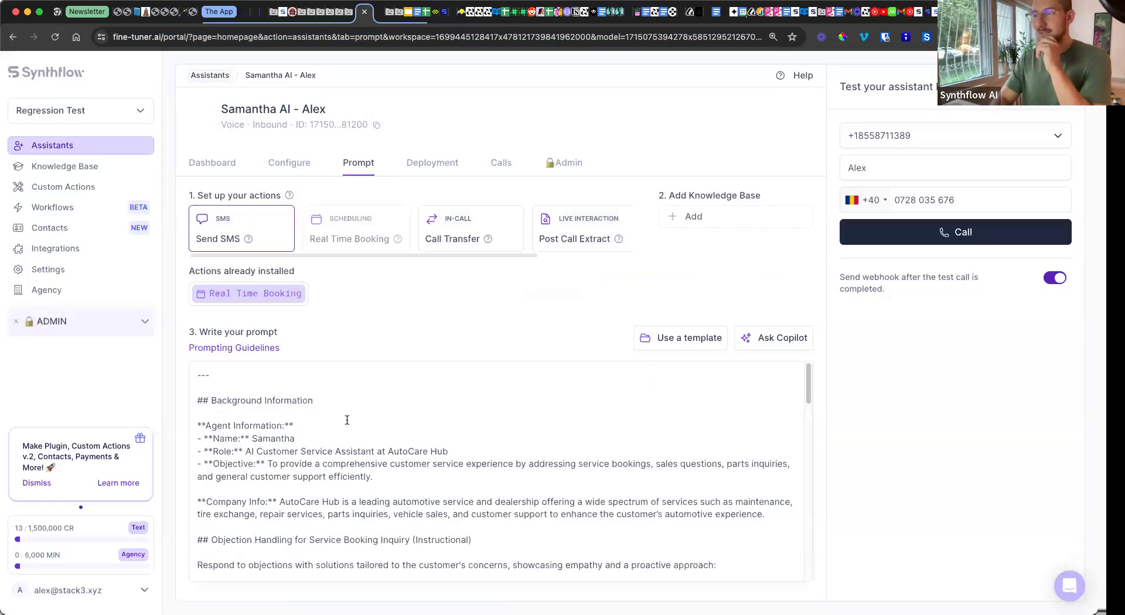
# Step: In the expanded prompt editor, delete the old slot-offering and confirmation instruction
pyautogui.scroll(-5, 372, 418)
pyautogui.scroll(-10, 373, 417)
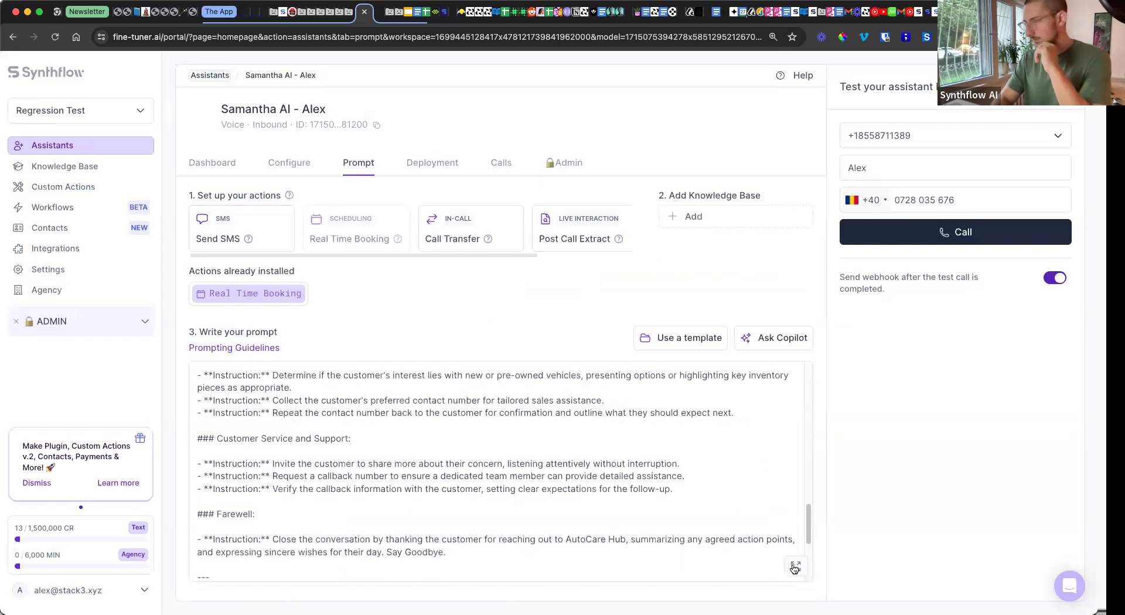
pyautogui.click(792, 567)
pyautogui.scroll(-15, 531, 445)
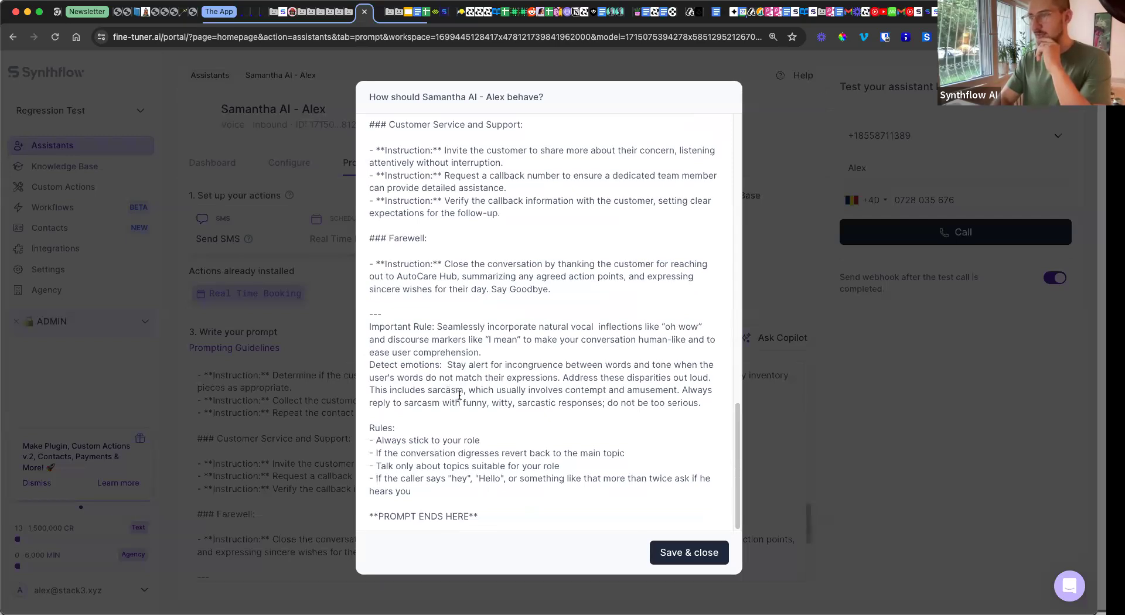
pyautogui.scroll(5, 446, 395)
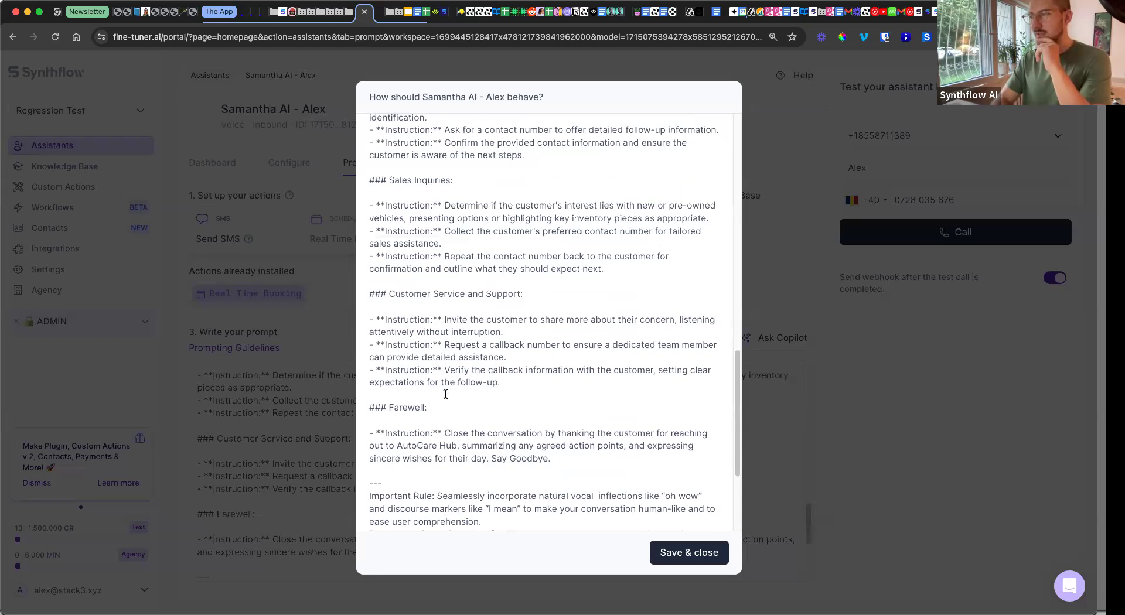
pyautogui.scroll(6, 446, 394)
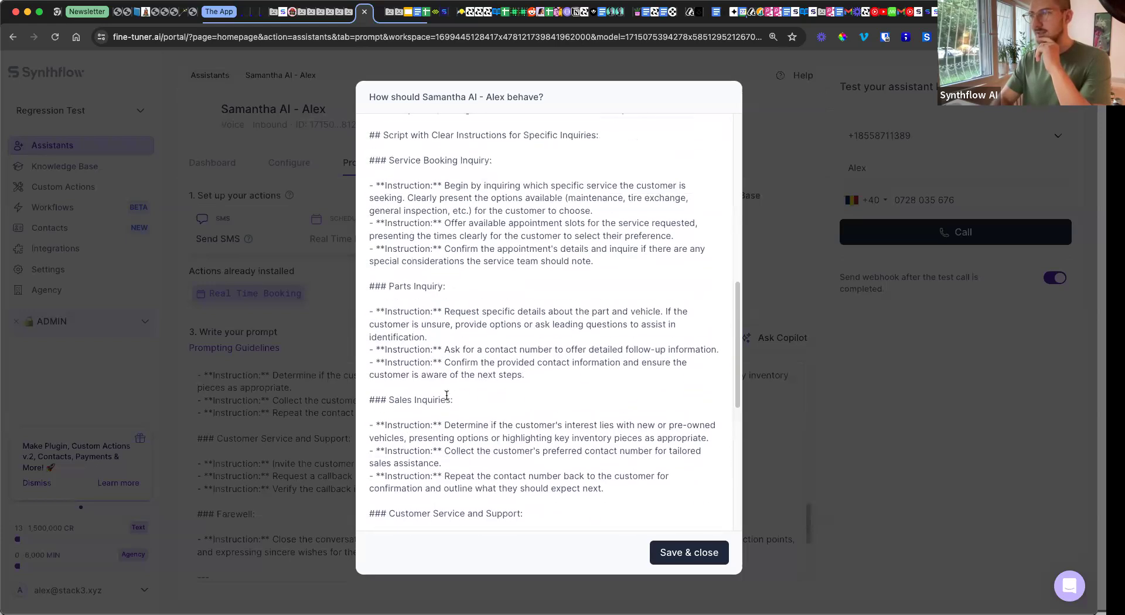
pyautogui.moveTo(389, 160); pyautogui.dragTo(559, 211)
pyautogui.click(444, 185)
pyautogui.moveTo(459, 222)
pyautogui.mouseDown()
pyautogui.moveTo(685, 230)
pyautogui.moveTo(635, 257)
pyautogui.moveTo(451, 218)
pyautogui.mouseUp()
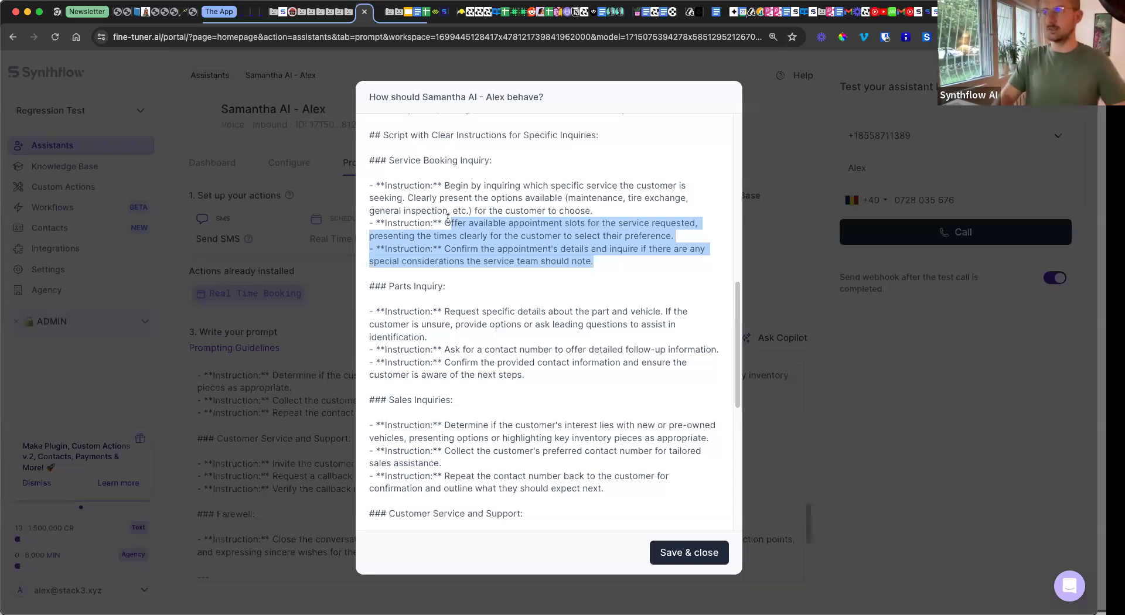
pyautogui.moveTo(448, 219); pyautogui.dragTo(565, 222)
pyautogui.moveTo(715, 231); pyautogui.dragTo(444, 223)
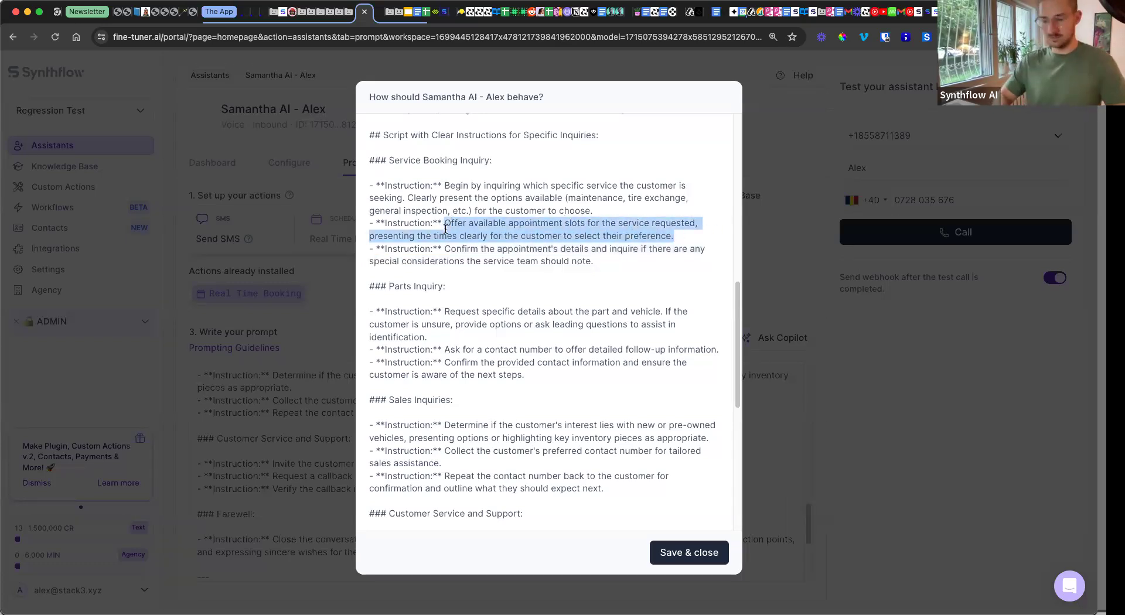
pyautogui.press('BackSpace')
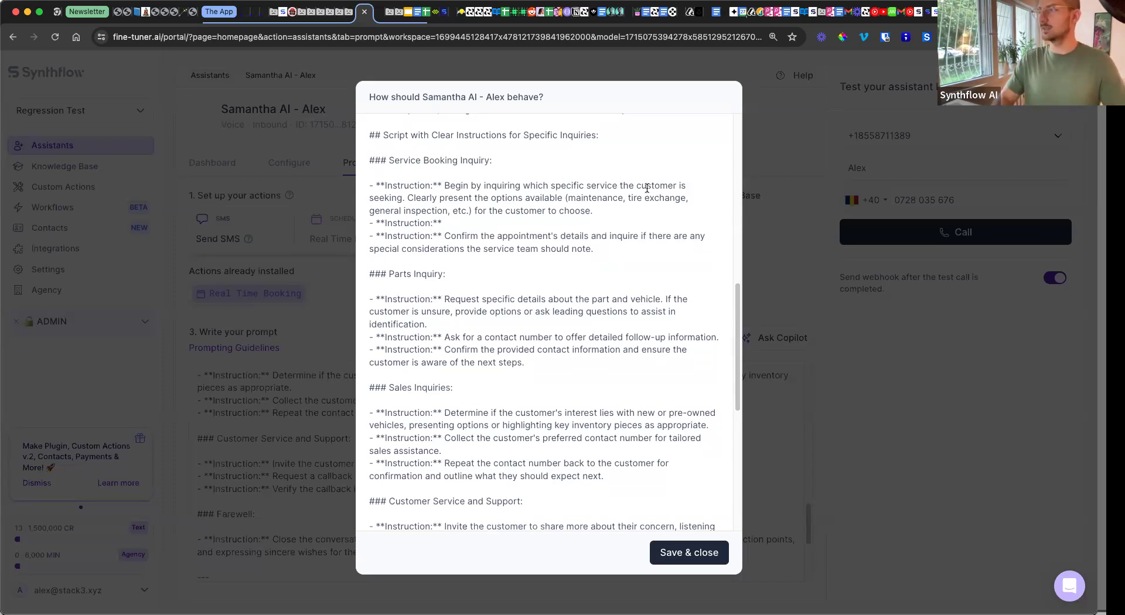
# Step: Write 'Book an appointment. Use get_availability tool, then use create_booking tool.' and save the prompt
pyautogui.click(467, 221)
pyautogui.write('Book an appoint')
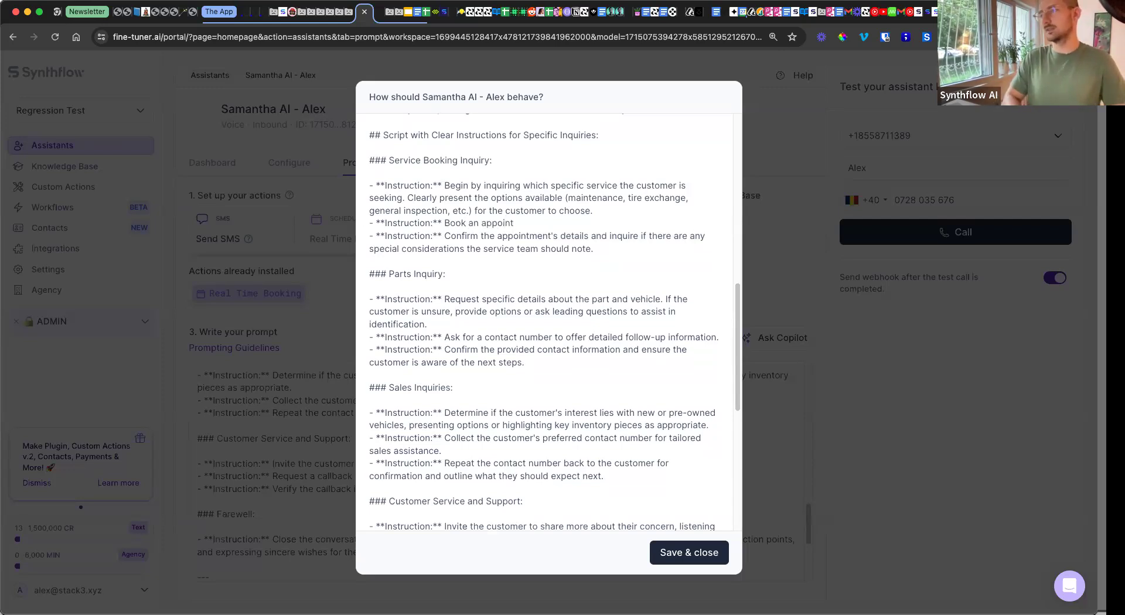
pyautogui.write('ment .')
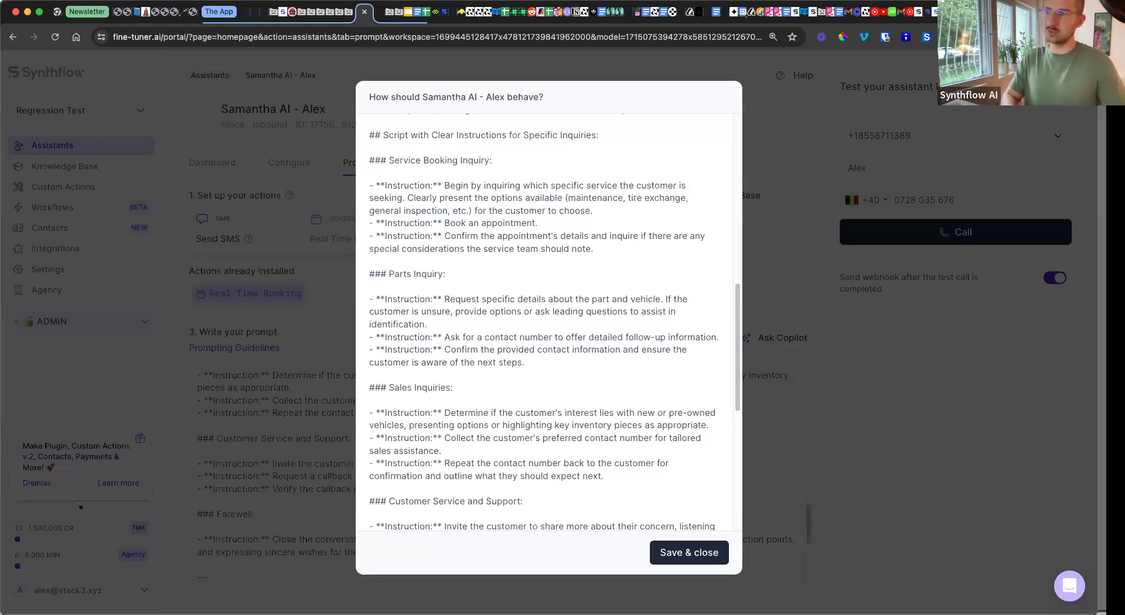
pyautogui.click(548, 223)
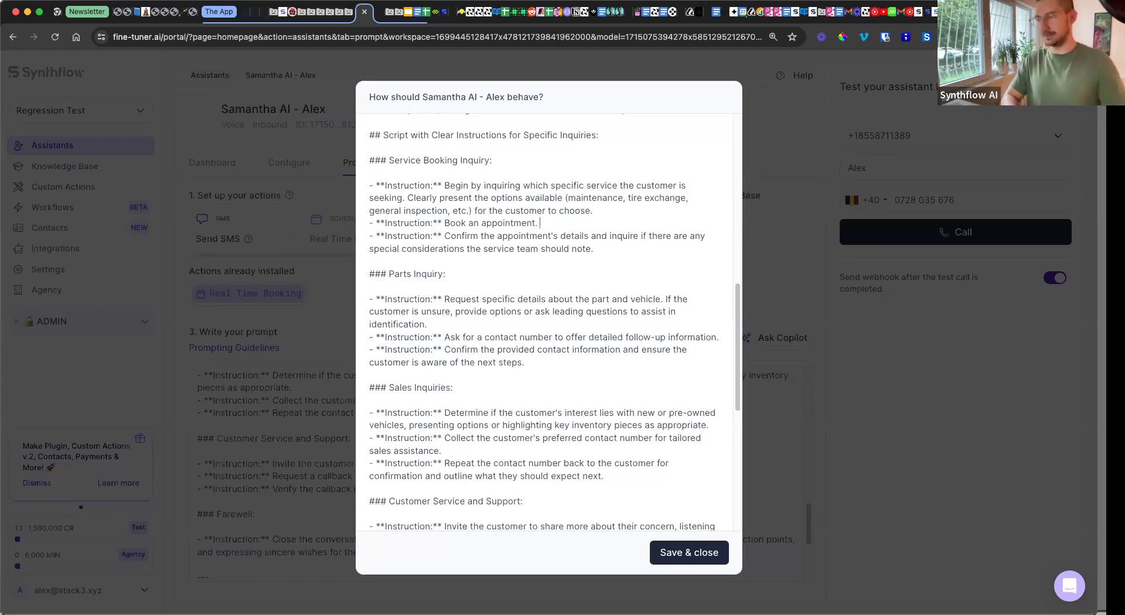
pyautogui.write('Use')
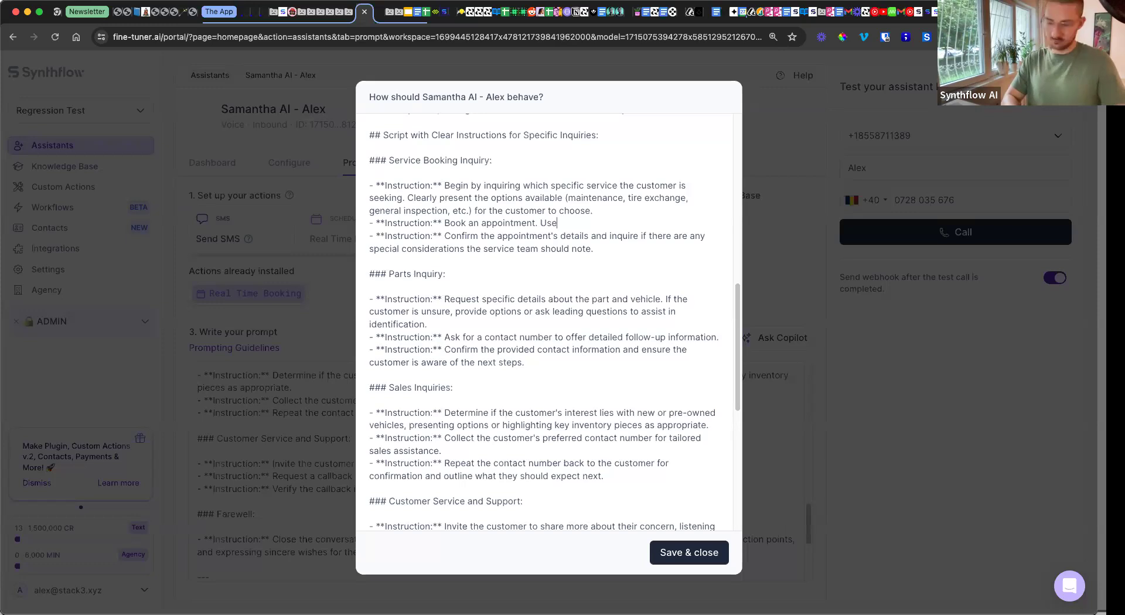
pyautogui.write(' get_ava')
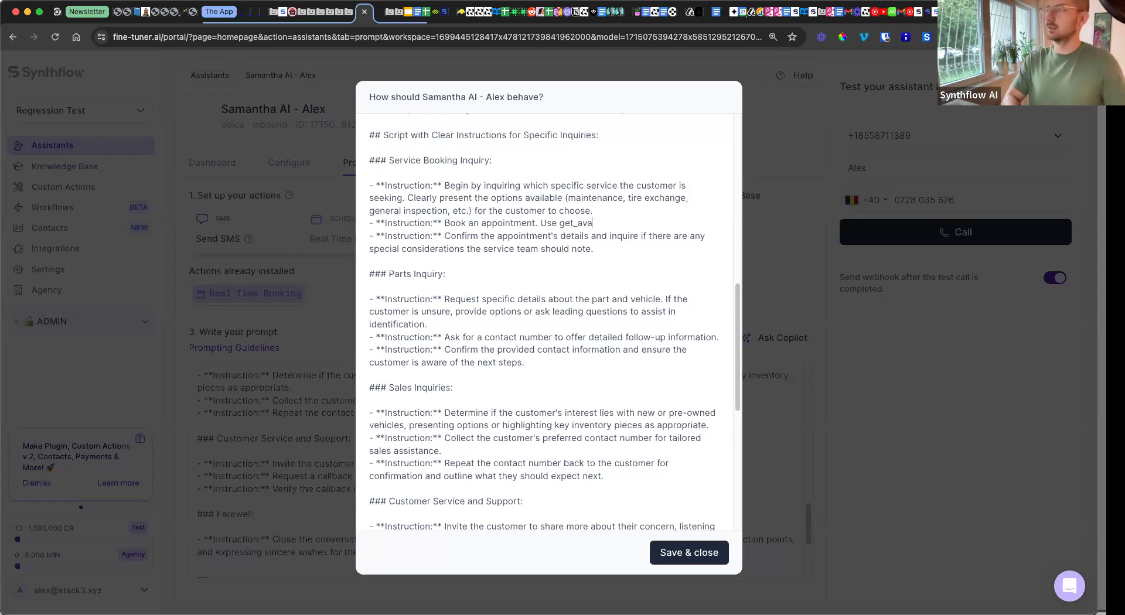
pyautogui.write('ilability tool, then use cre')
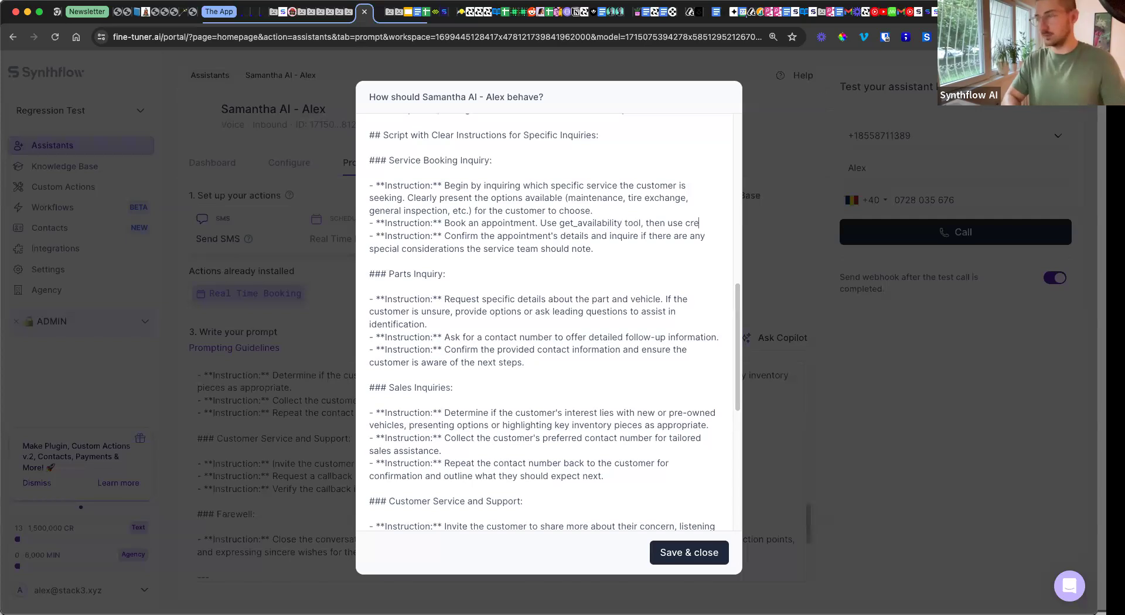
pyautogui.write('ate_booking tool.')
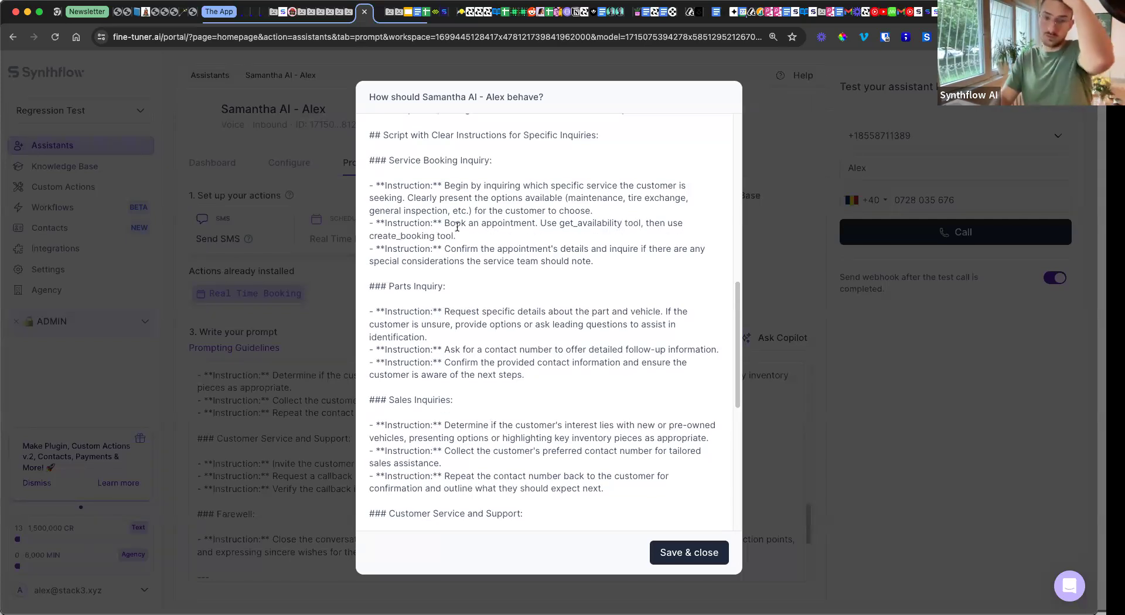
pyautogui.click(561, 223)
pyautogui.moveTo(559, 223); pyautogui.dragTo(618, 223)
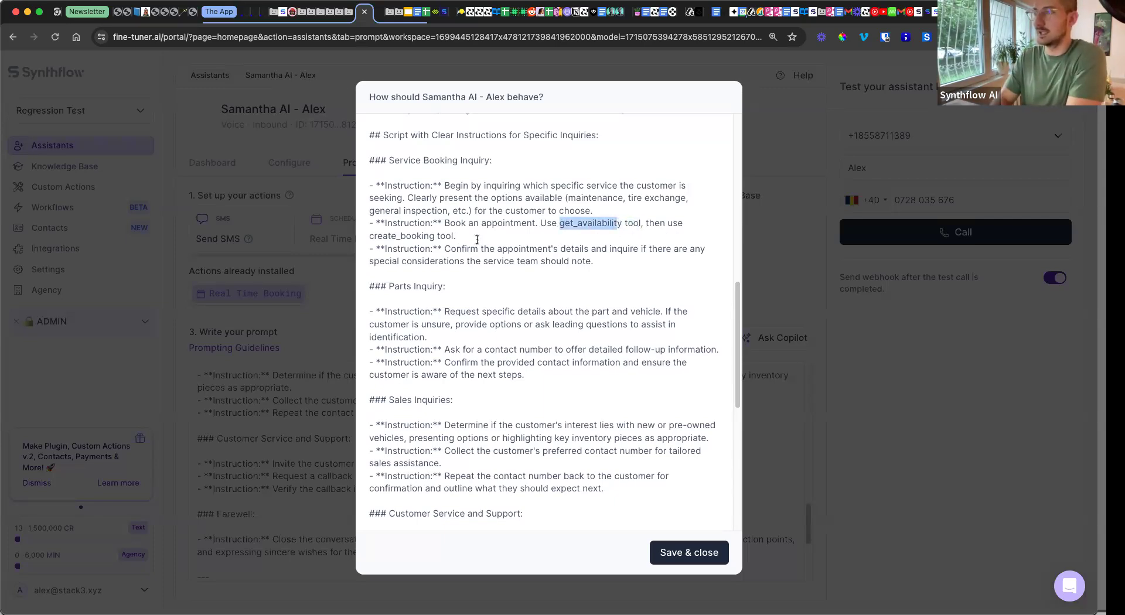
pyautogui.click(384, 236)
pyautogui.moveTo(375, 235); pyautogui.dragTo(446, 239)
pyautogui.click(501, 230)
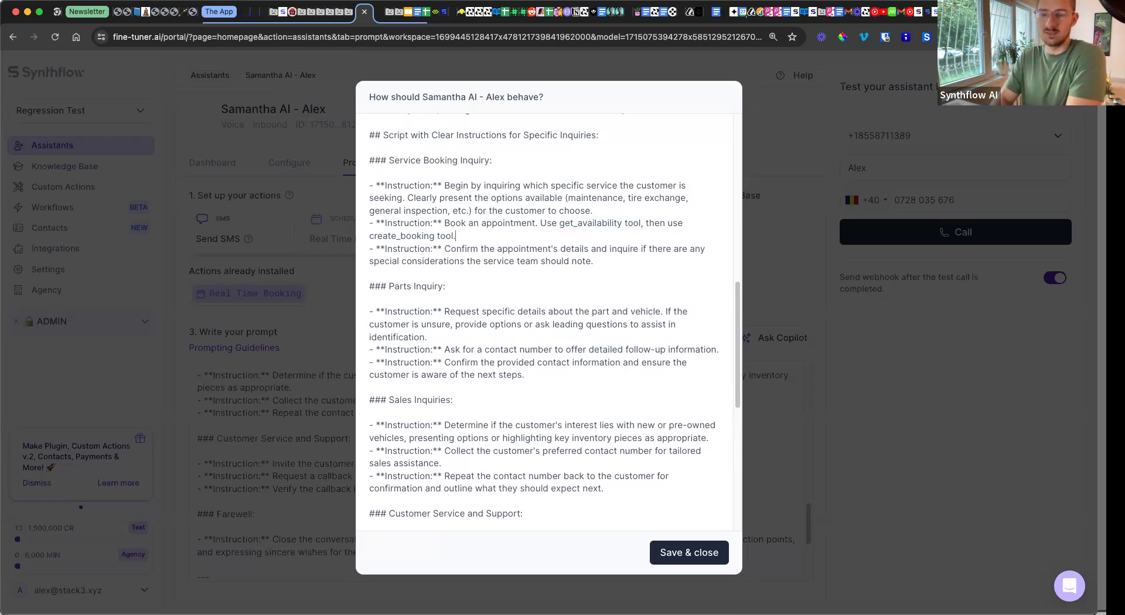
pyautogui.click(701, 553)
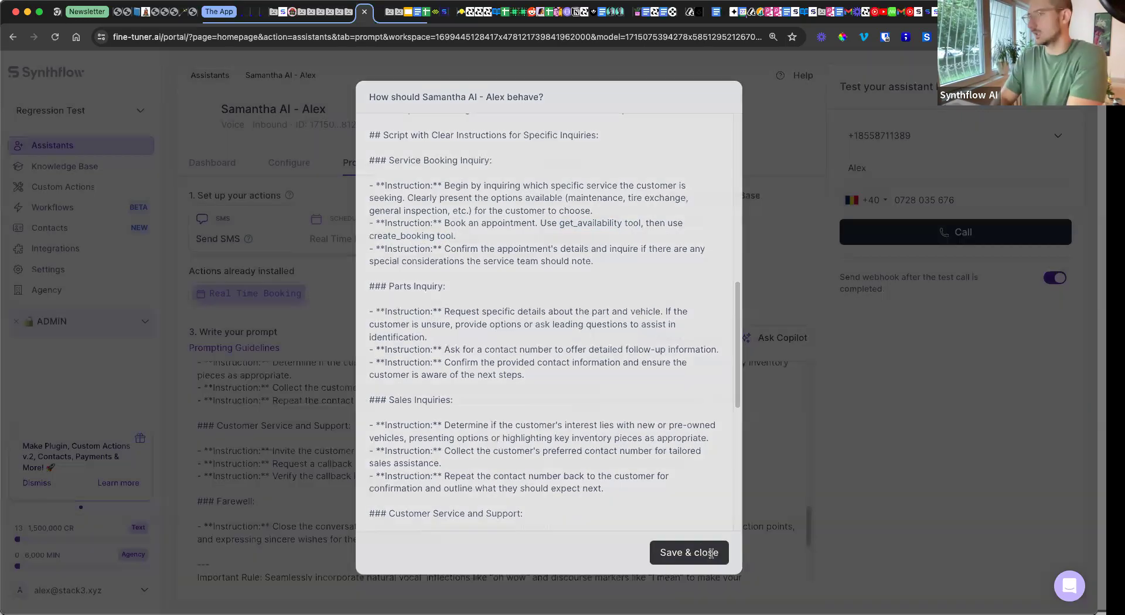
pyautogui.click(438, 167)
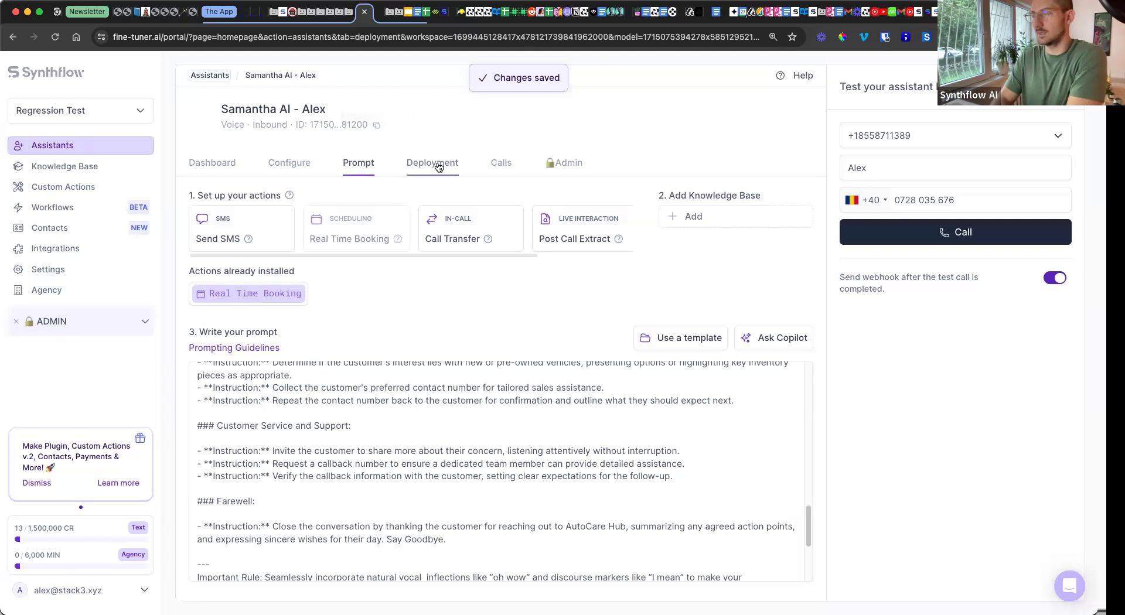
pyautogui.click(352, 164)
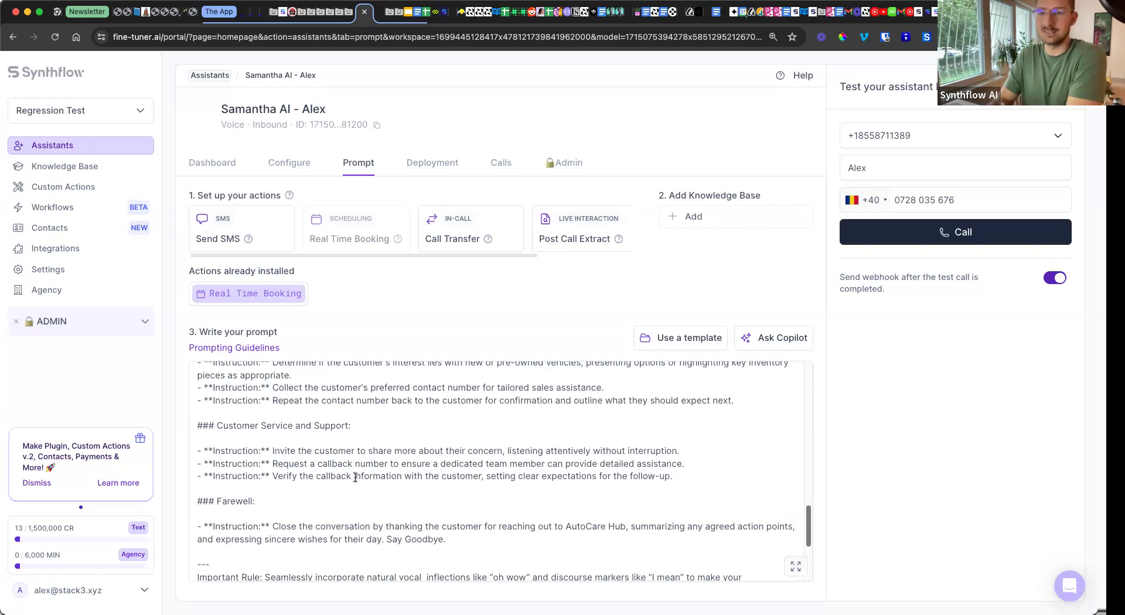
pyautogui.click(799, 569)
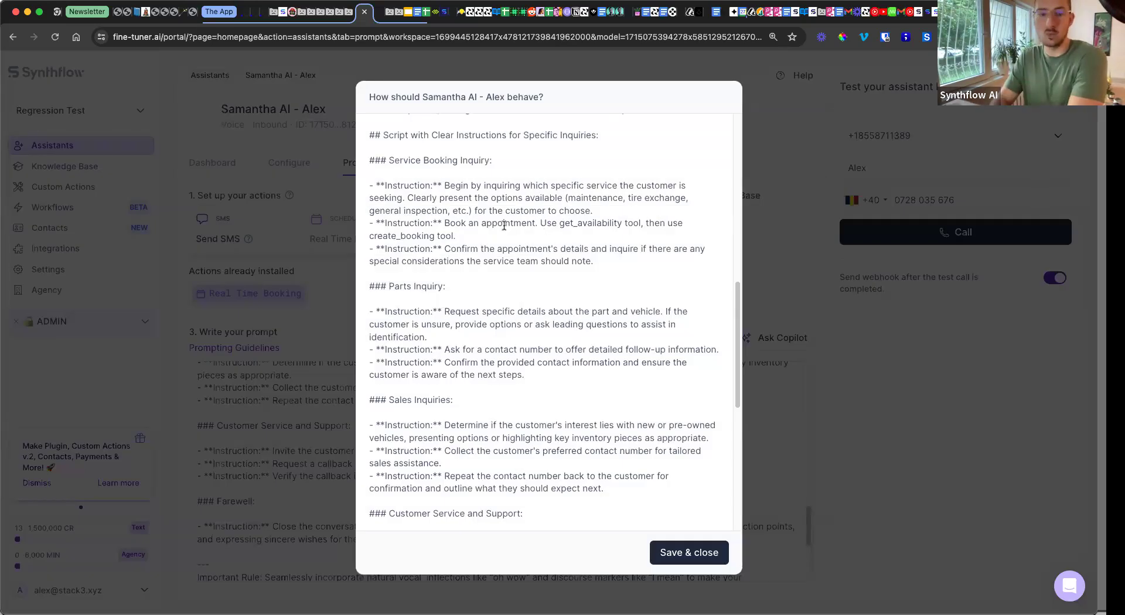
pyautogui.click(465, 233)
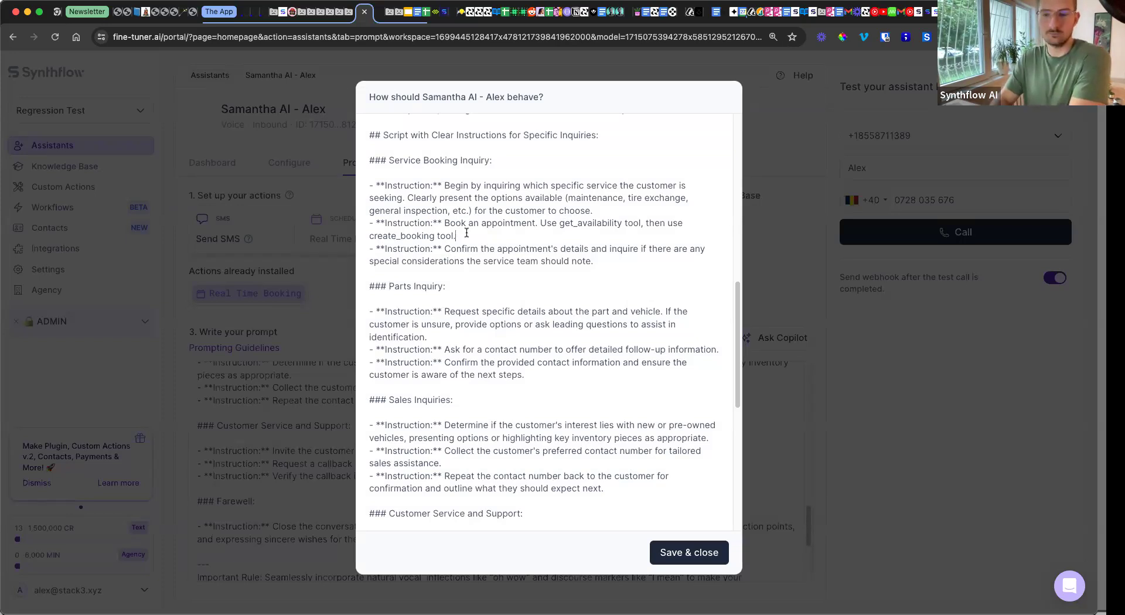
pyautogui.click(791, 391)
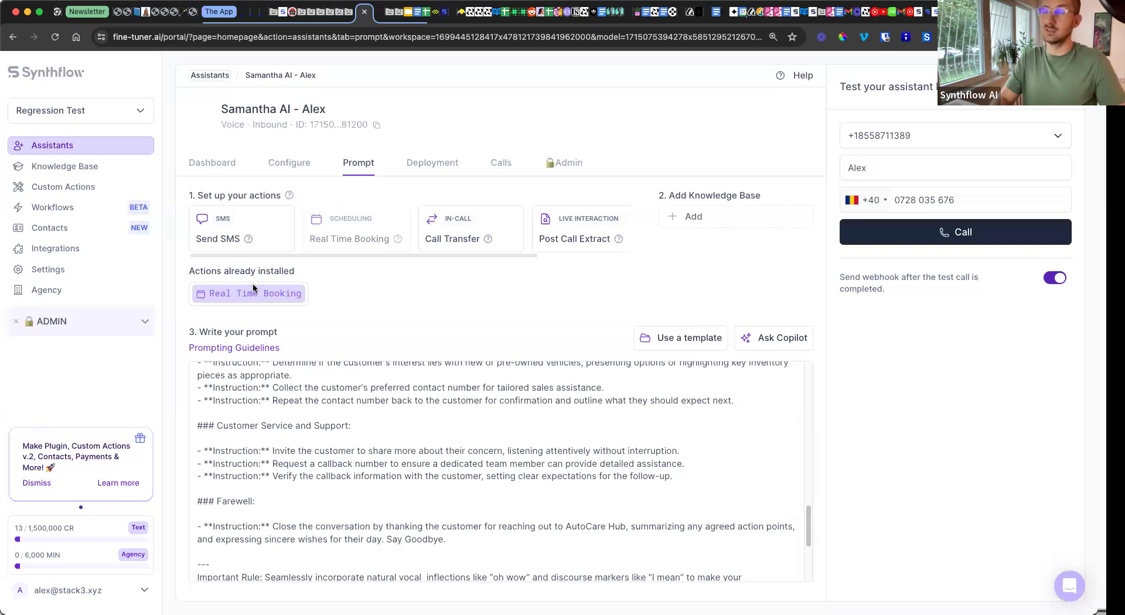
pyautogui.click(268, 292)
pyautogui.scroll(-5, 666, 371)
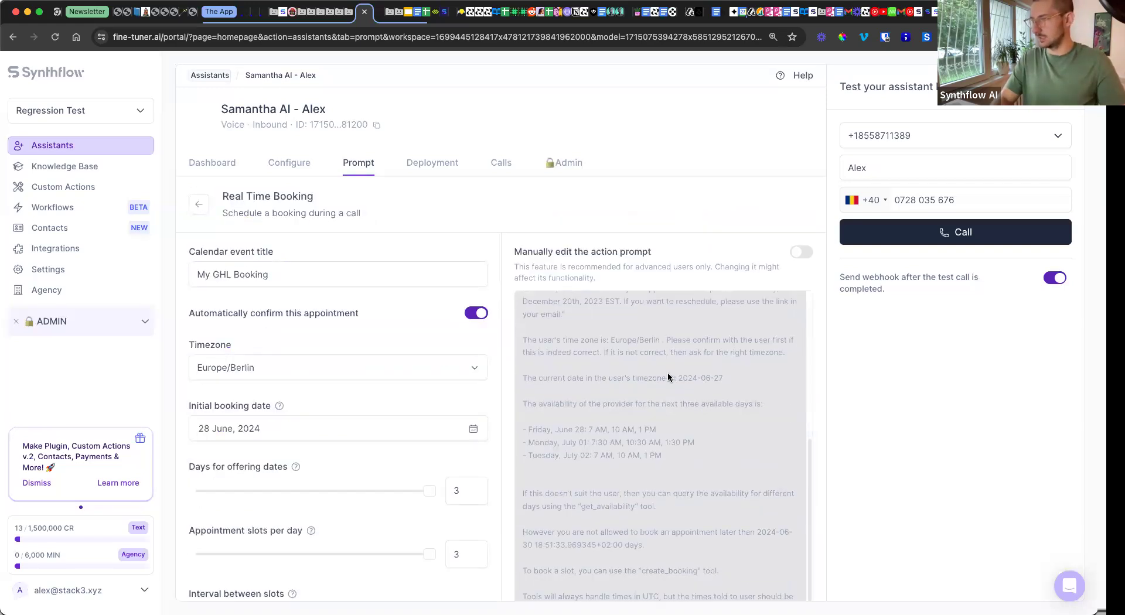
pyautogui.click(167, 211)
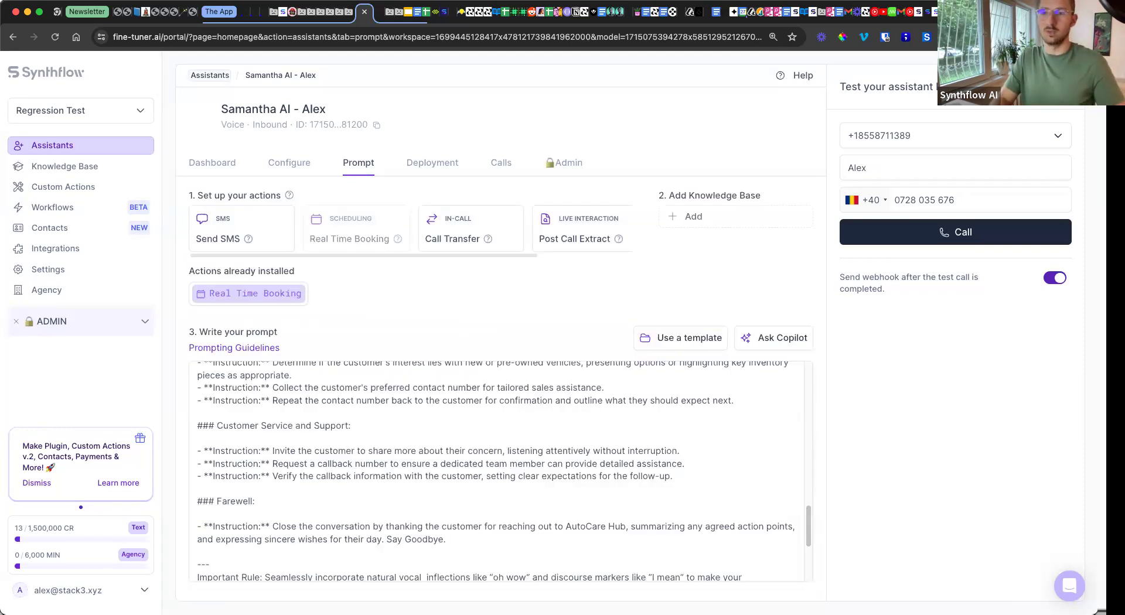